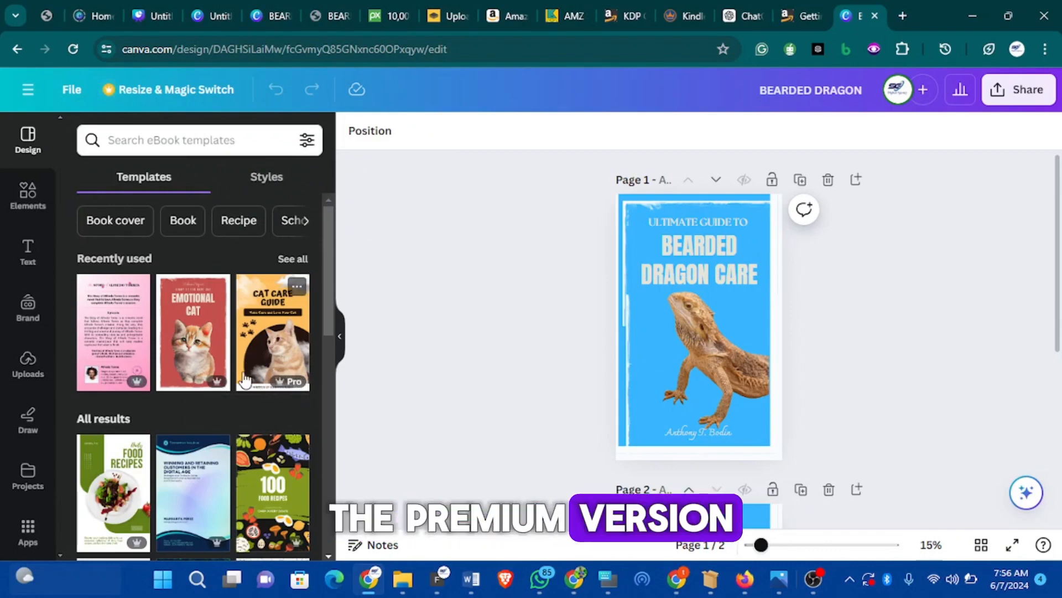
# Browse the eBook templates panel, then open the Bearded Dragon design's File menu
pyautogui.scroll(-3, 237, 354)
pyautogui.scroll(3, 230, 341)
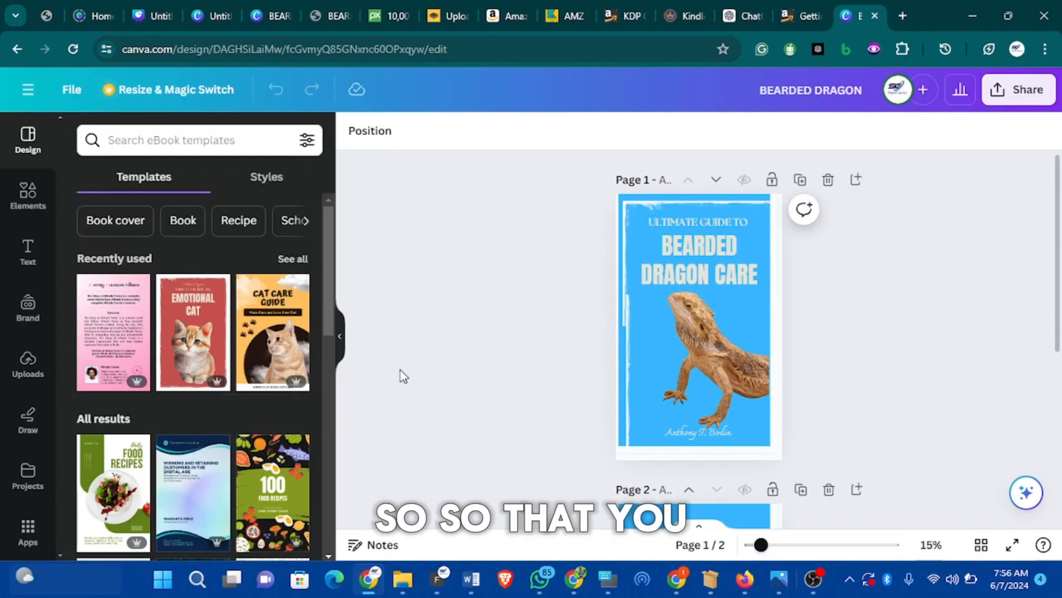
pyautogui.scroll(-8, 282, 392)
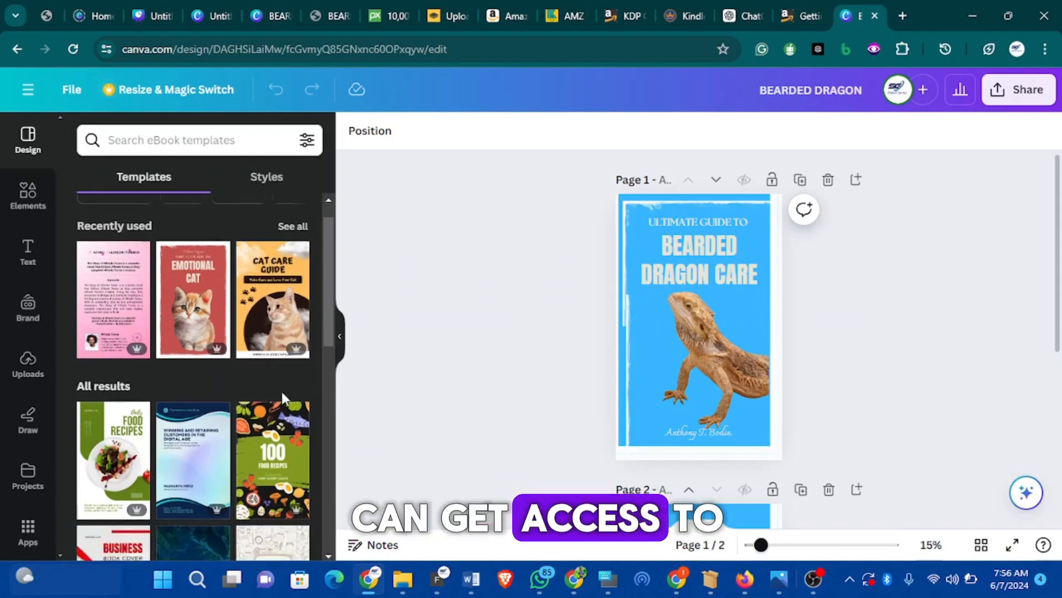
pyautogui.scroll(-3, 275, 387)
pyautogui.scroll(6, 277, 384)
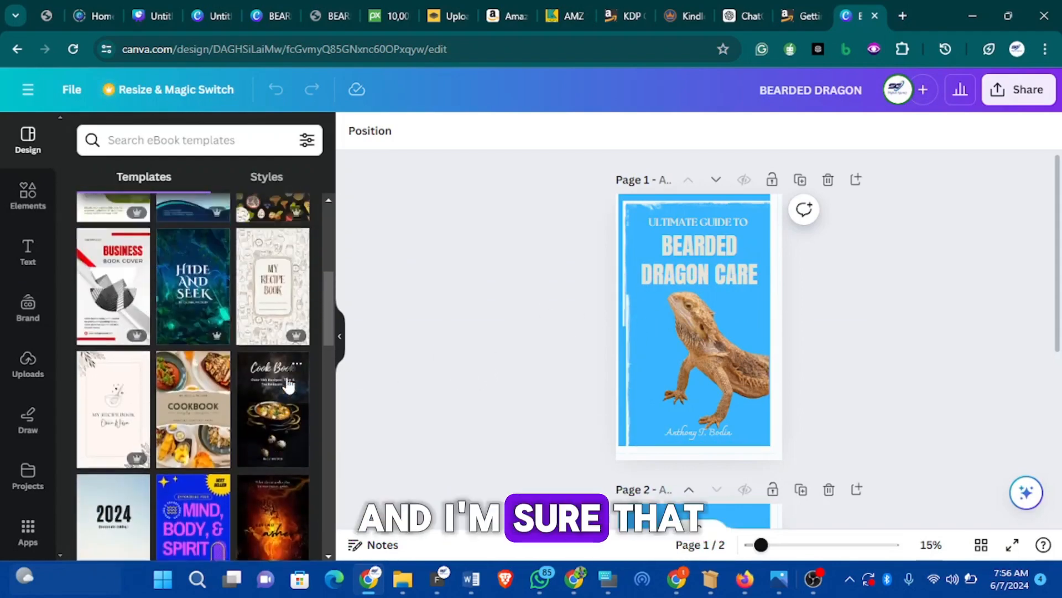
pyautogui.scroll(4, 237, 365)
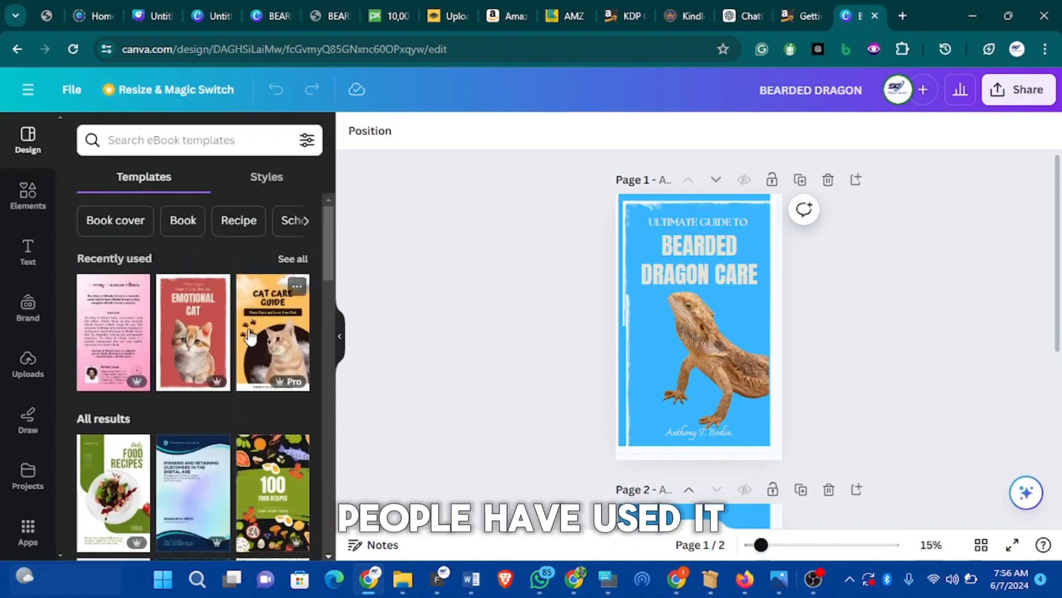
pyautogui.click(76, 93)
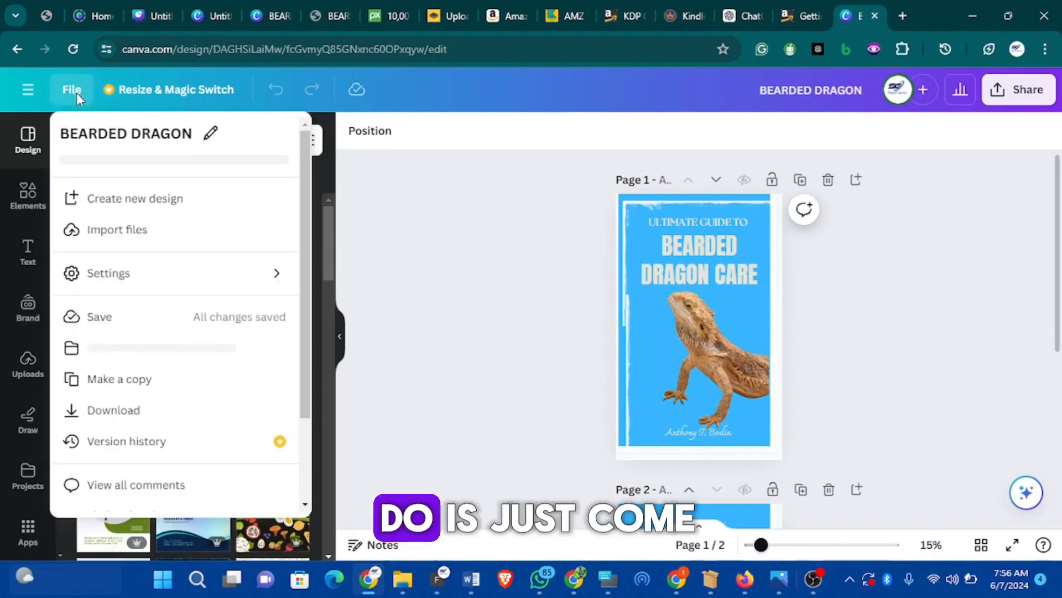
# Create a new 1410 × 2250 px Book Cover design found by searching 'book'
pyautogui.click(151, 199)
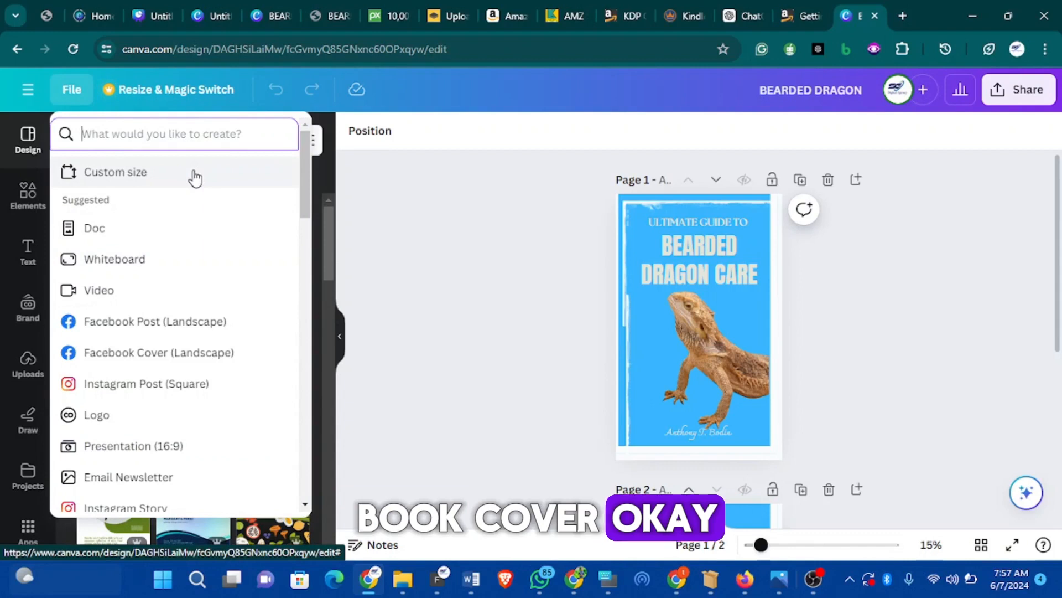
pyautogui.write('boo')
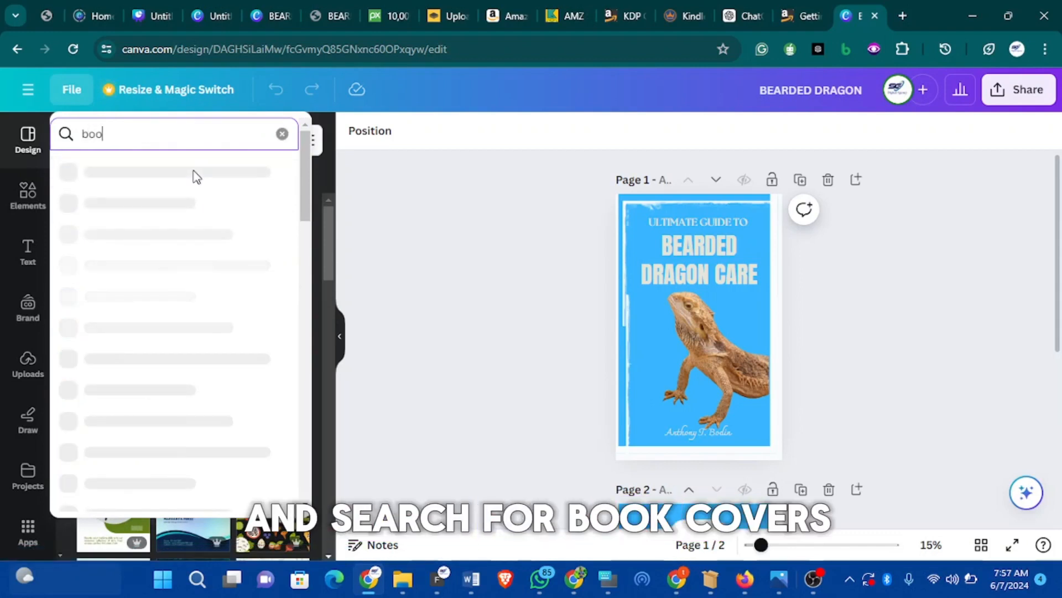
pyautogui.write('k')
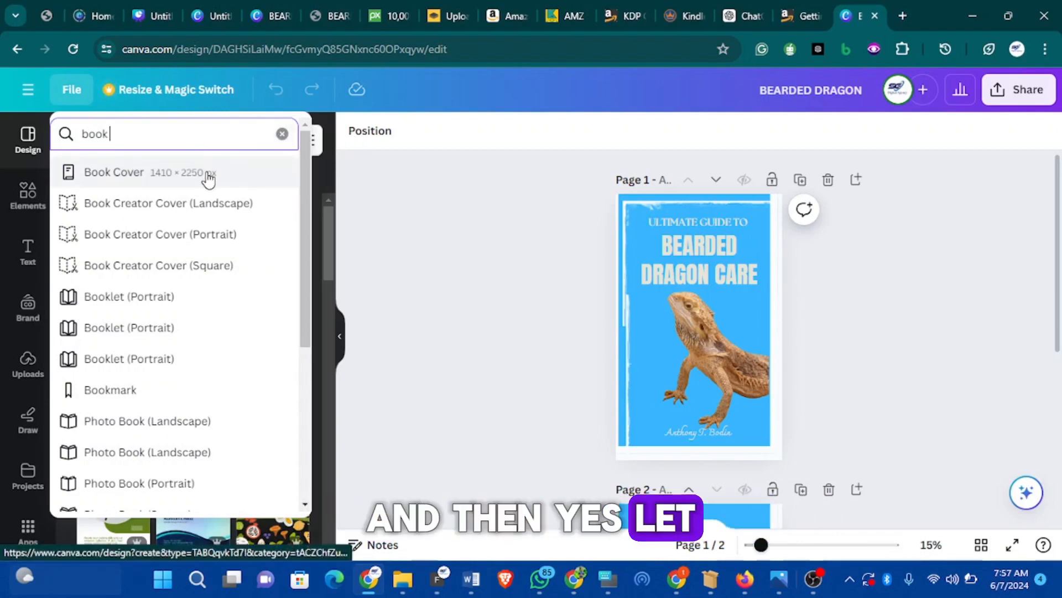
pyautogui.click(214, 172)
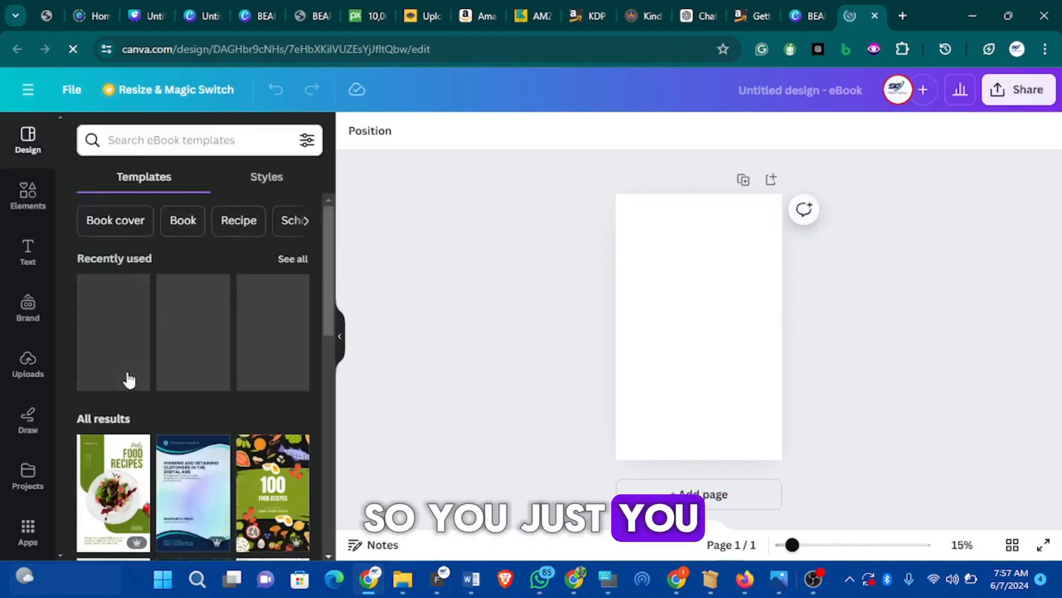
# Glance at the finished Bearded Dragon design, then return to the blank eBook
pyautogui.scroll(-8, 196, 302)
pyautogui.scroll(8, 198, 302)
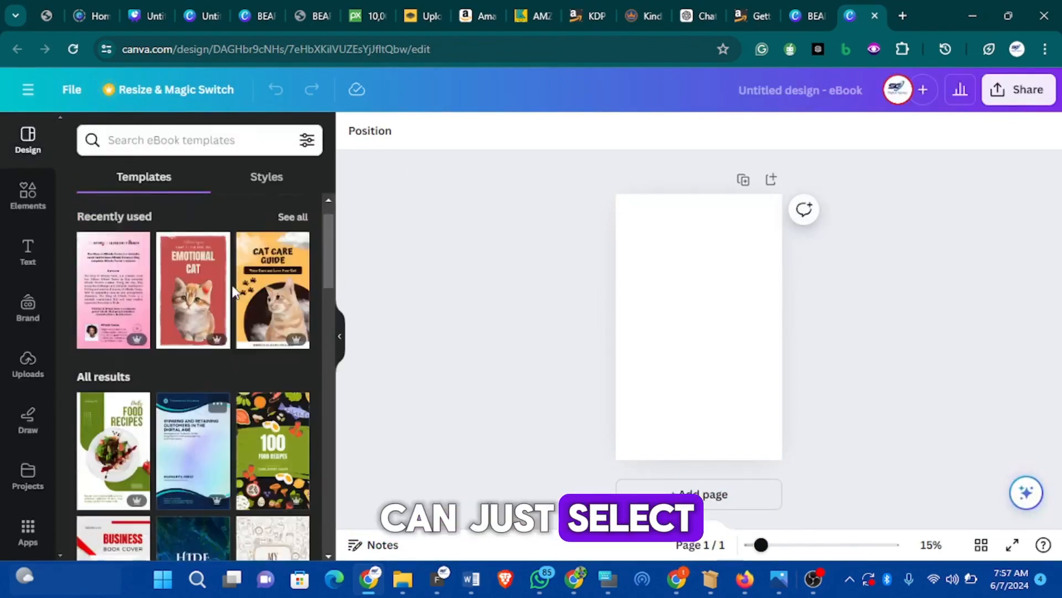
pyautogui.click(797, 16)
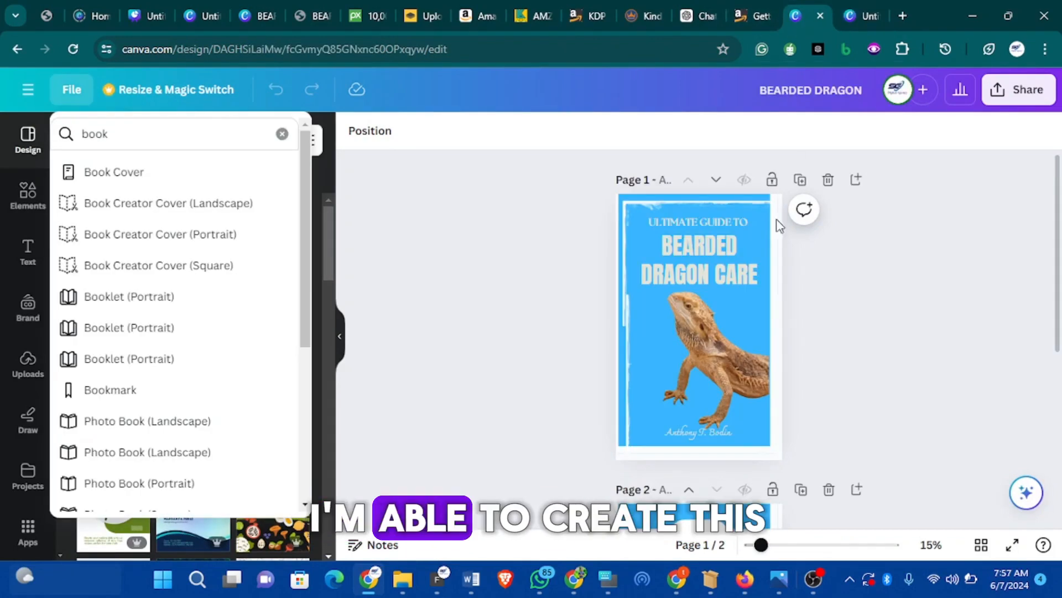
pyautogui.click(851, 15)
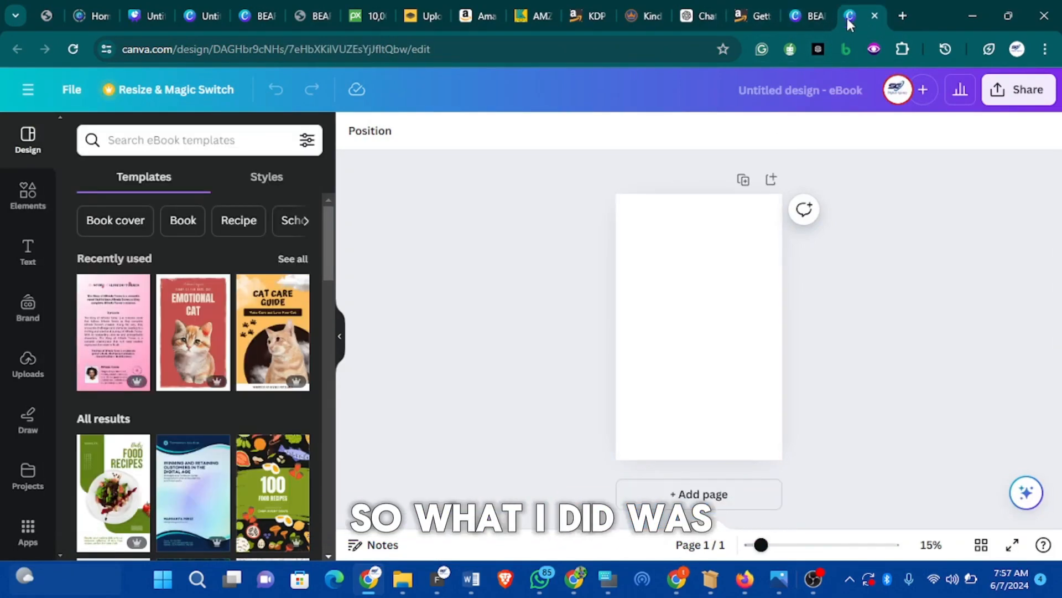
# Look through the templates and apply the red Emotional Cat cover under Recently used
pyautogui.scroll(-10, 237, 261)
pyautogui.scroll(-2, 251, 274)
pyautogui.scroll(10, 249, 260)
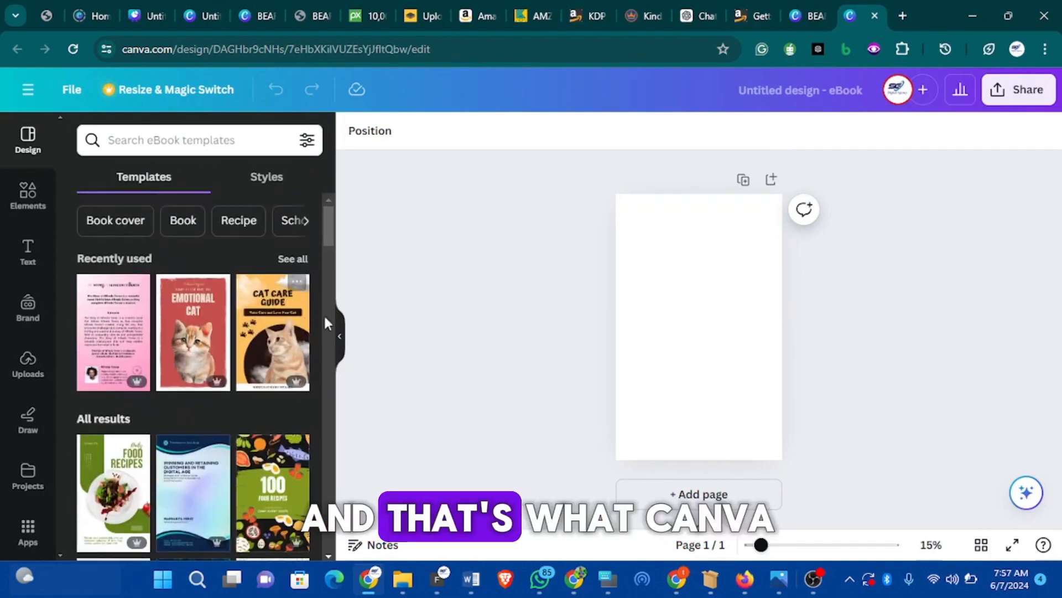
pyautogui.scroll(-2, 266, 338)
pyautogui.scroll(-5, 266, 339)
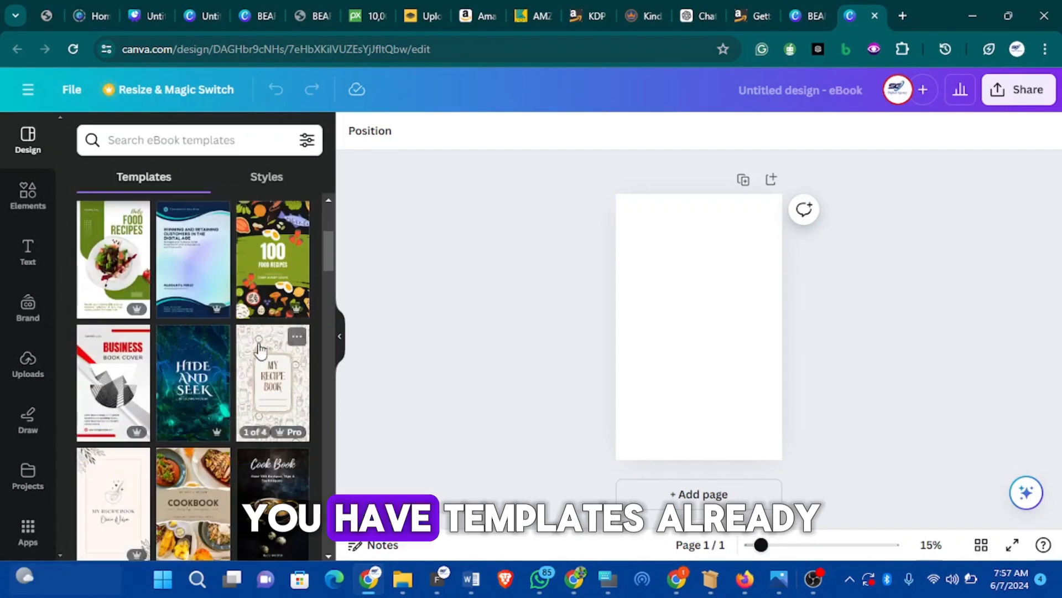
pyautogui.scroll(8, 241, 336)
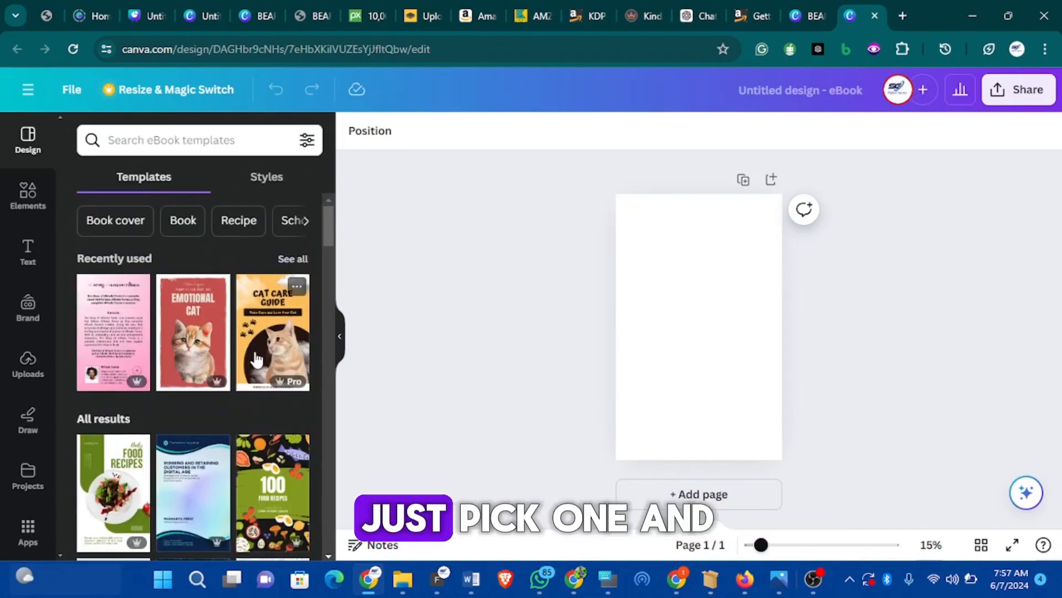
pyautogui.scroll(-6, 247, 423)
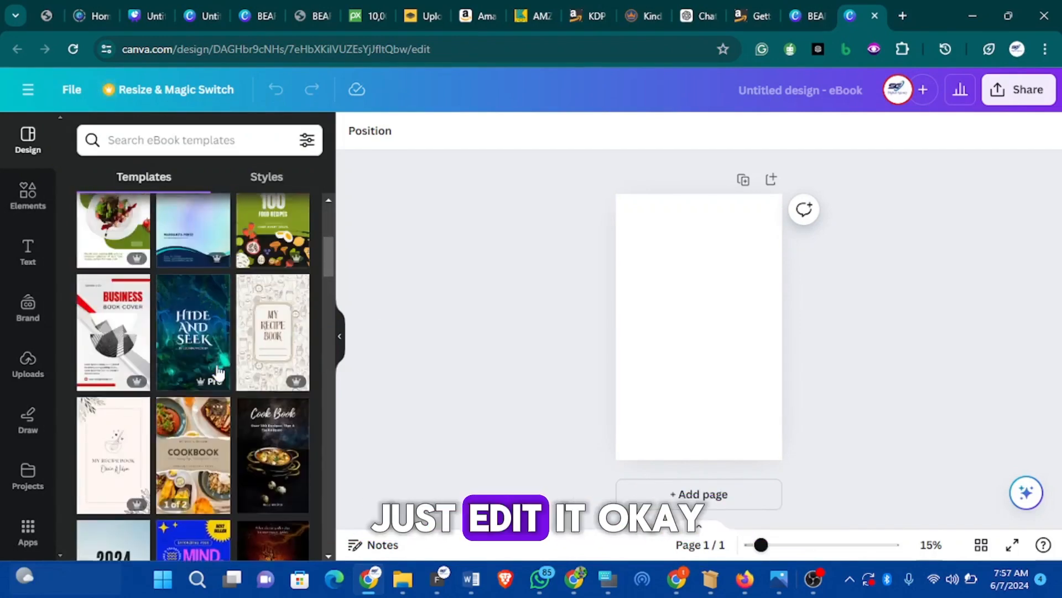
pyautogui.scroll(8, 231, 386)
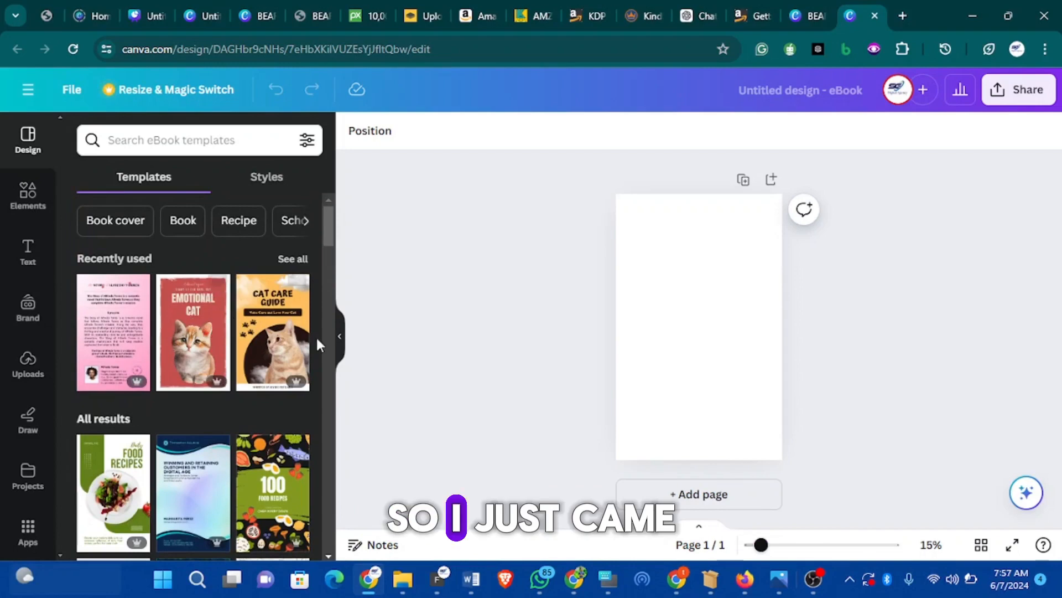
pyautogui.scroll(-3, 221, 332)
pyautogui.scroll(3, 222, 332)
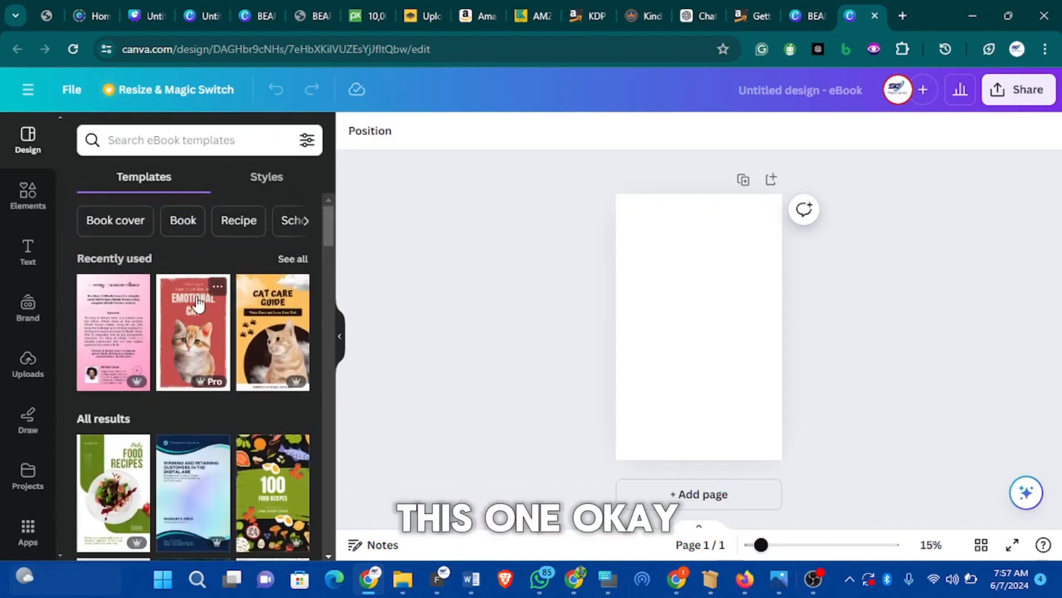
pyautogui.click(218, 327)
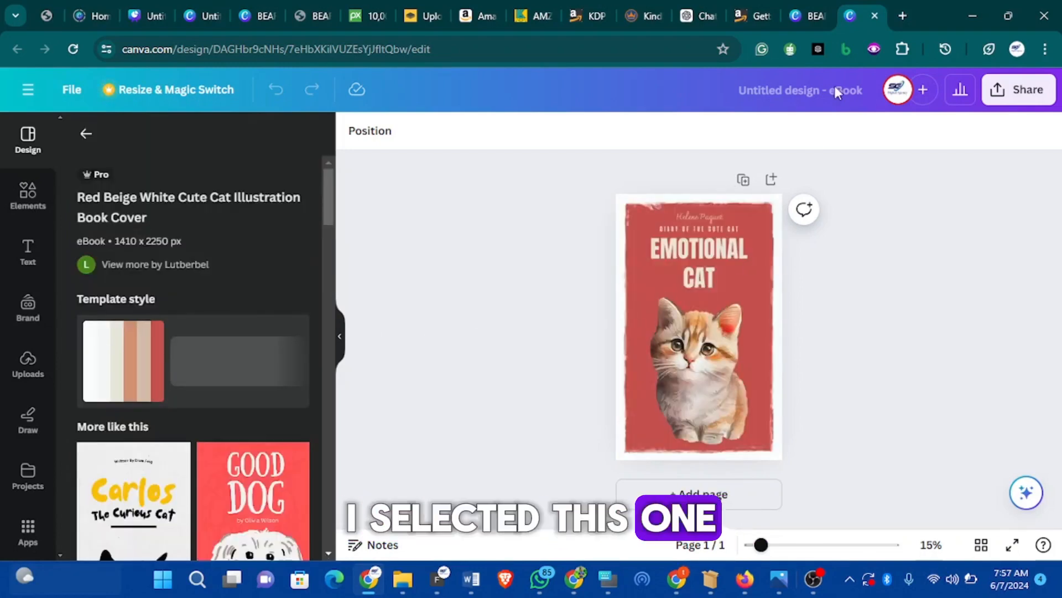
# Compare the Emotional Cat template with the Bearded Dragon cover, then go to Pixabay's results
pyautogui.click(807, 20)
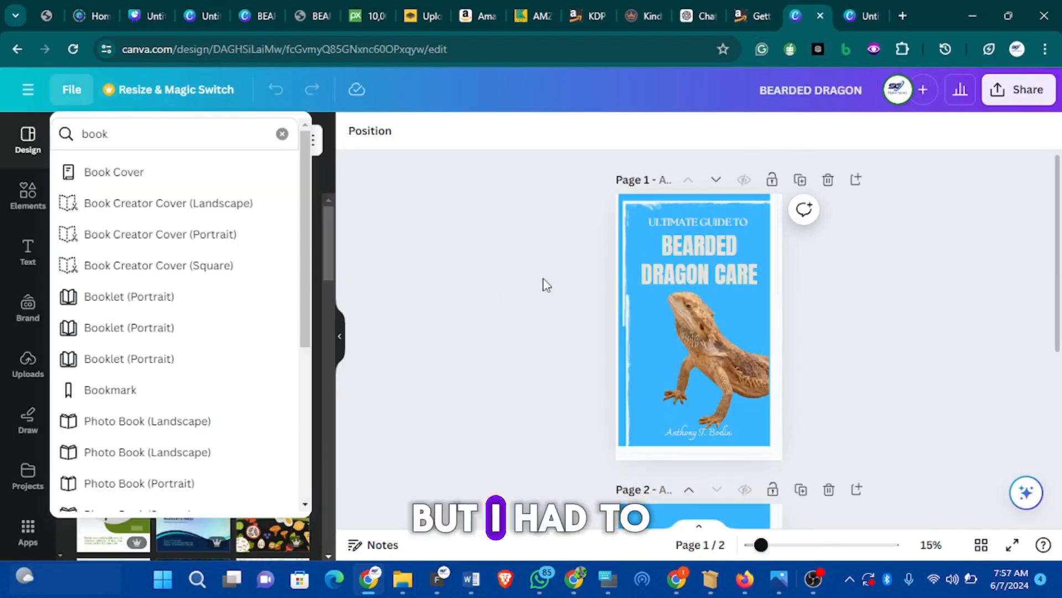
pyautogui.click(861, 16)
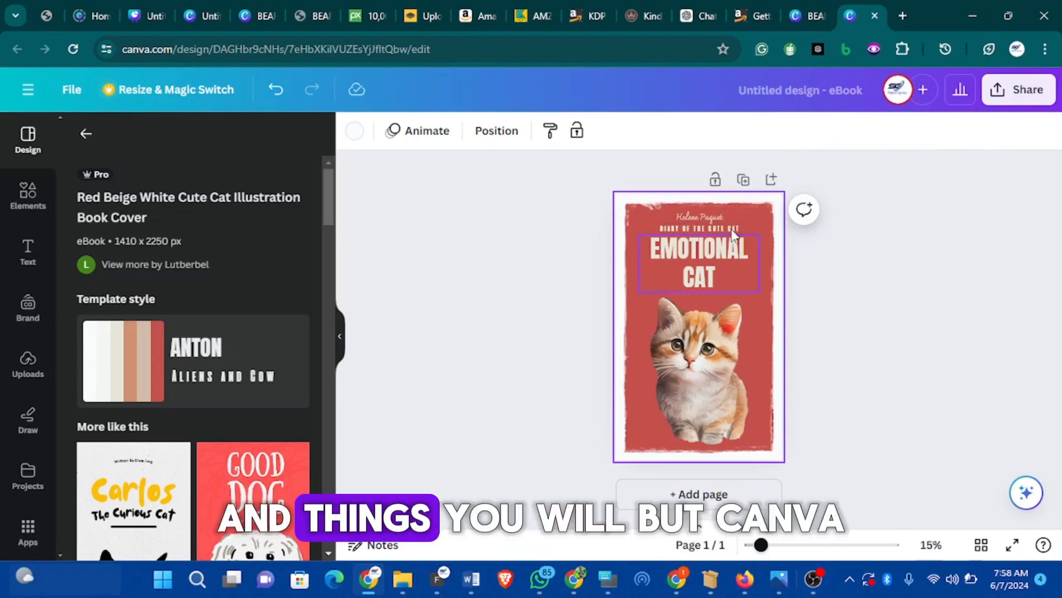
pyautogui.scroll(-6, 210, 358)
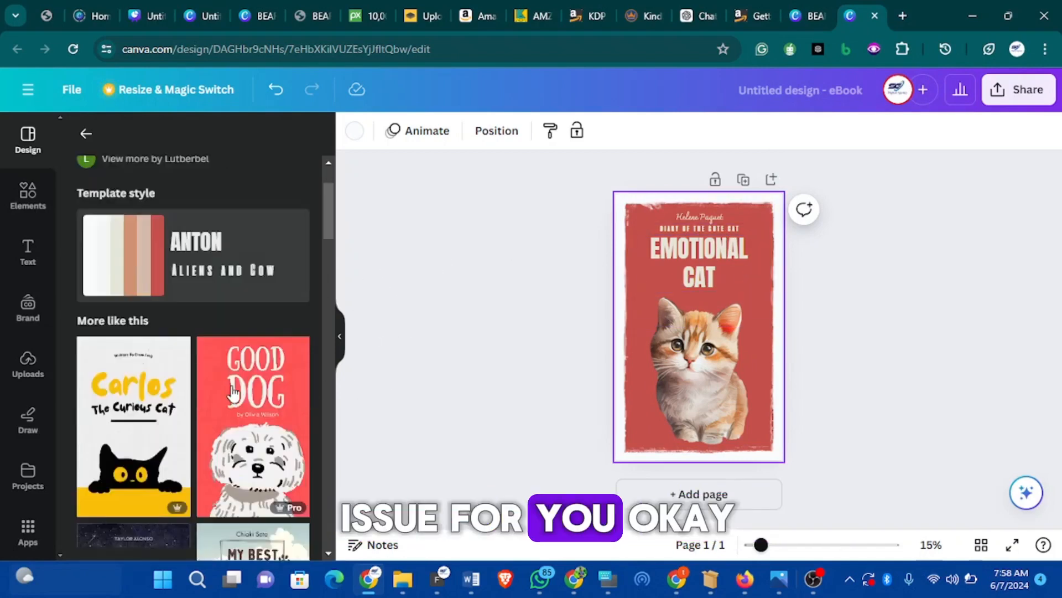
pyautogui.scroll(2, 210, 358)
pyautogui.scroll(-2, 209, 358)
pyautogui.scroll(-8, 209, 358)
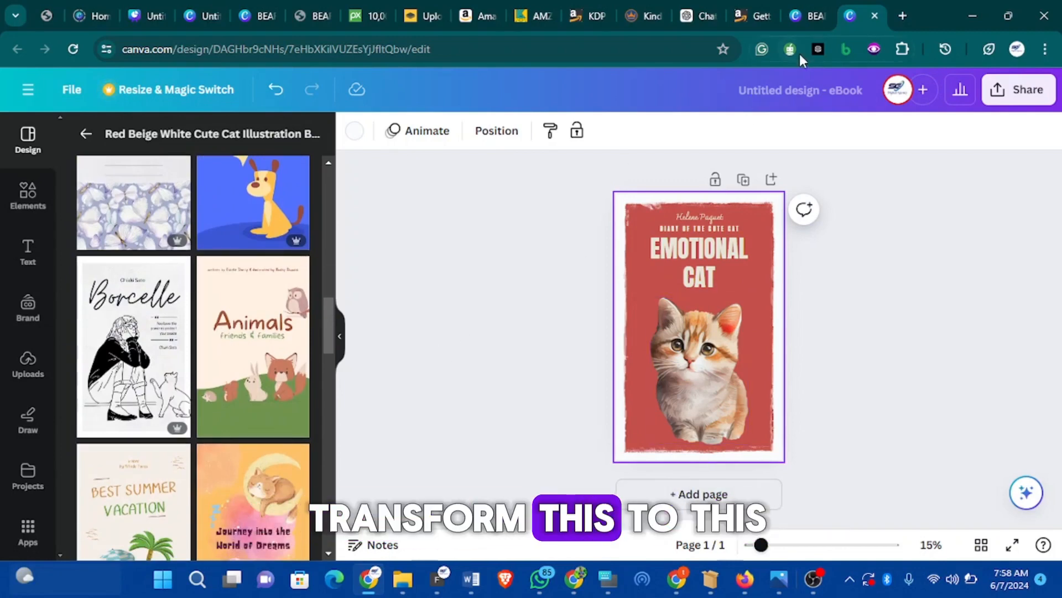
pyautogui.click(808, 17)
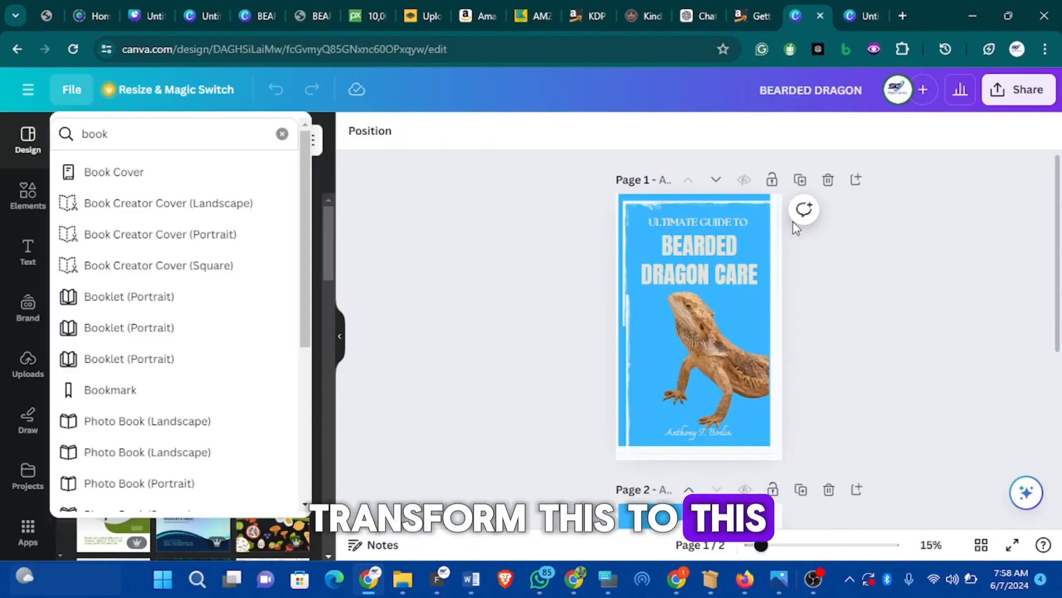
pyautogui.click(849, 20)
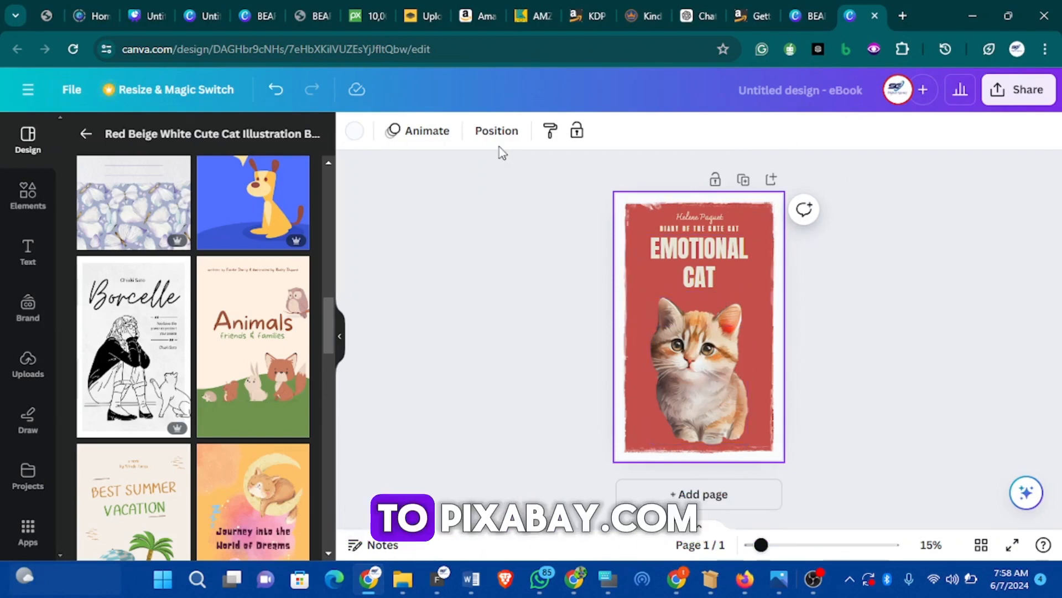
pyautogui.click(373, 14)
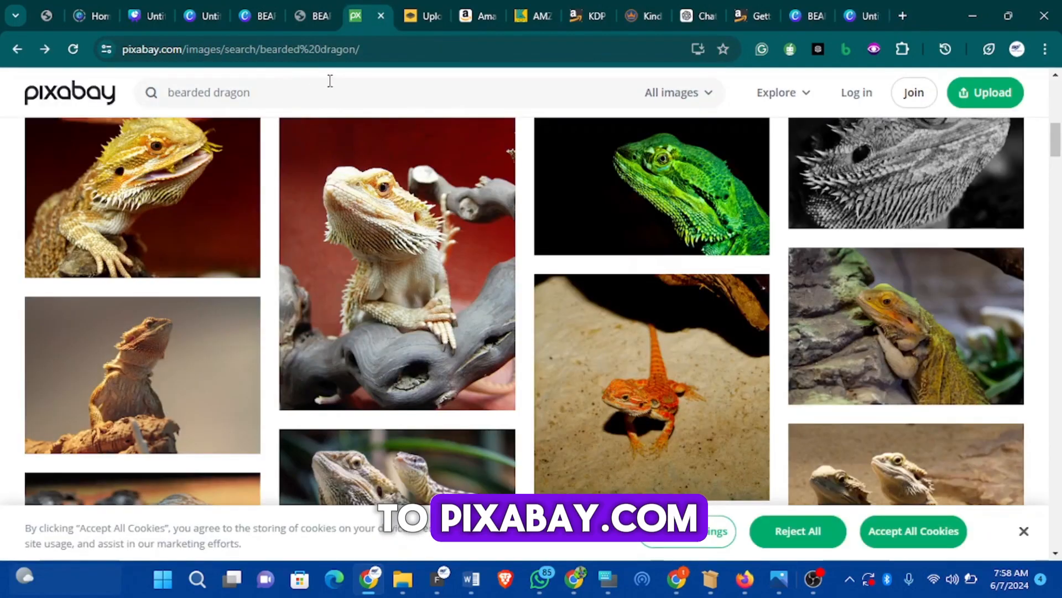
# Scroll through Pixabay's bearded dragon photos, then switch to the remove.bg page
pyautogui.scroll(10, 341, 84)
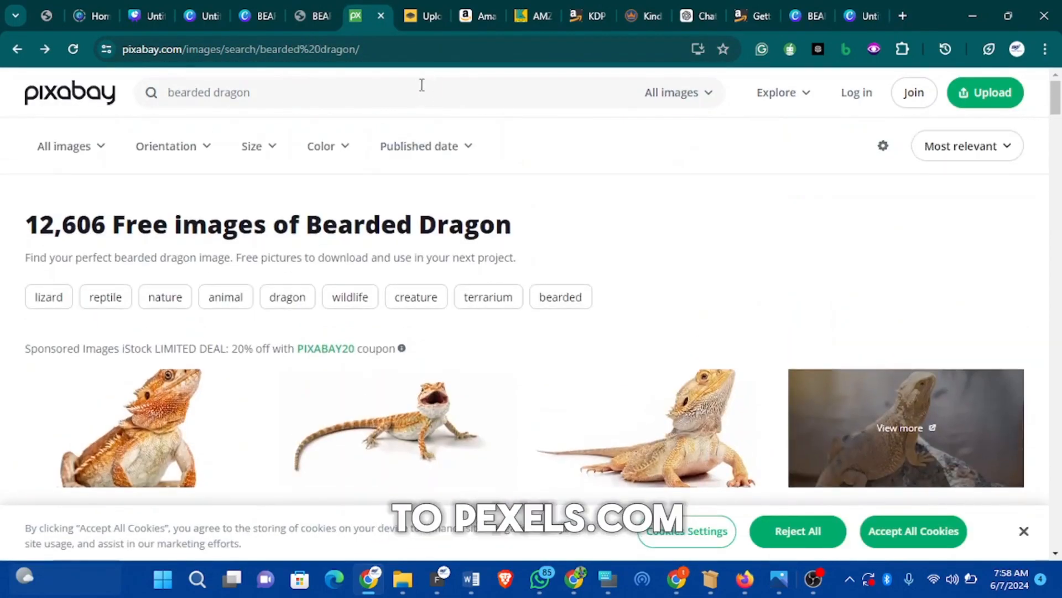
pyautogui.click(266, 101)
pyautogui.scroll(-5, 315, 132)
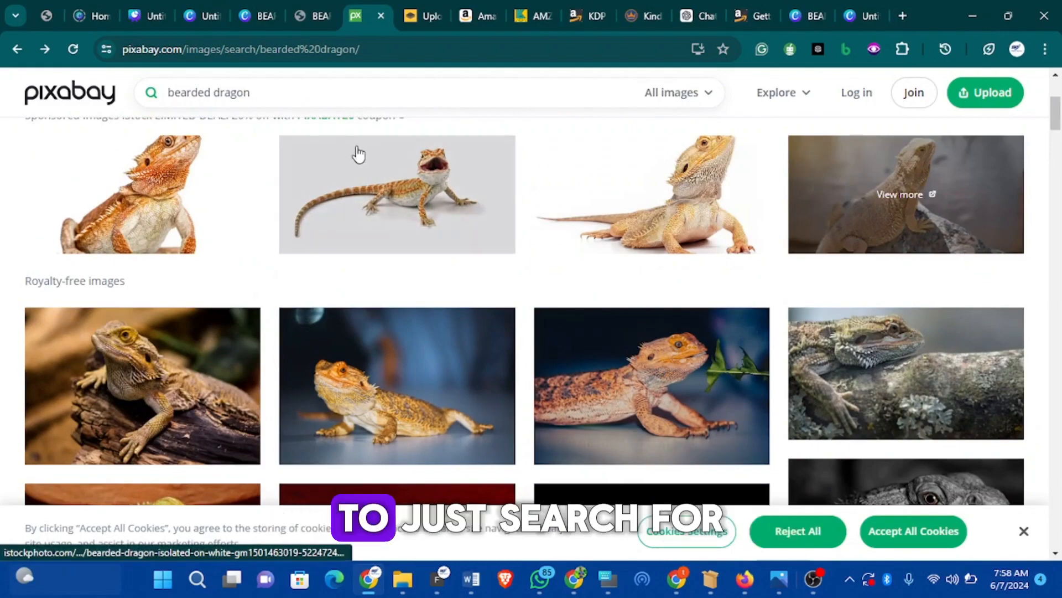
pyautogui.scroll(-10, 327, 289)
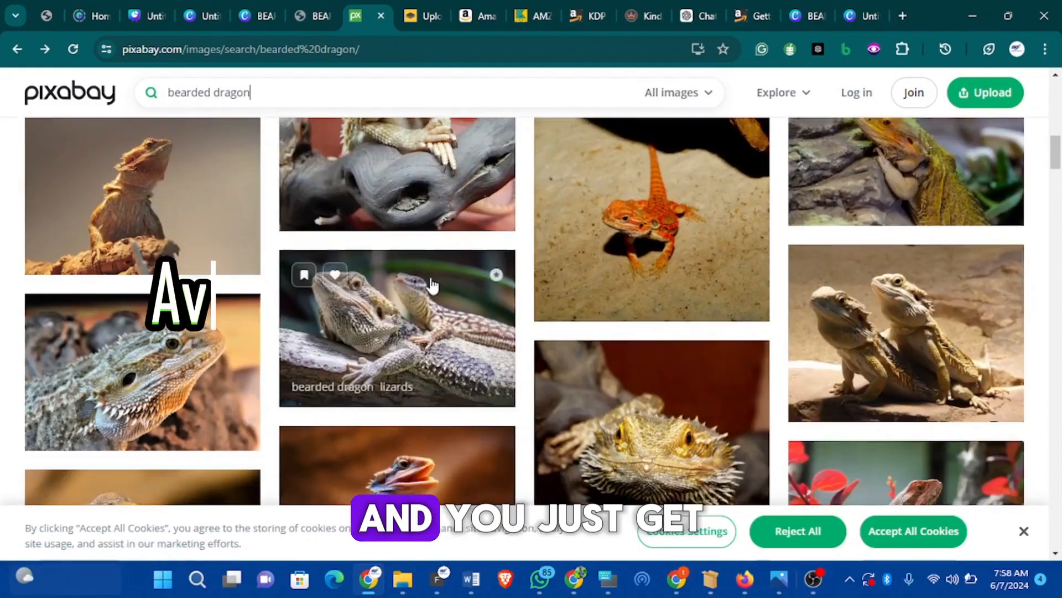
pyautogui.scroll(-10, 442, 291)
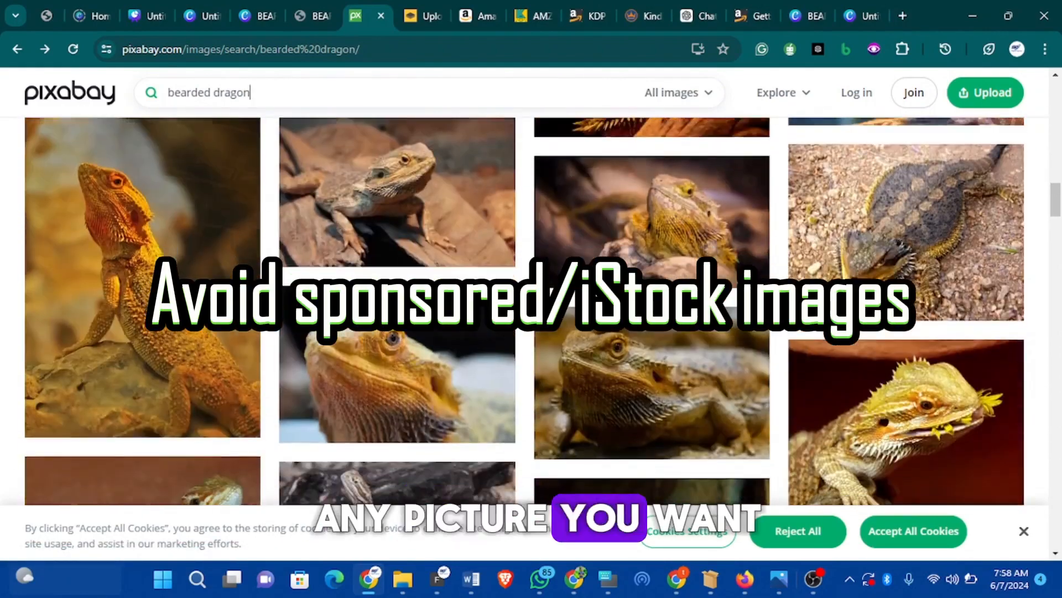
pyautogui.scroll(-10, 531, 309)
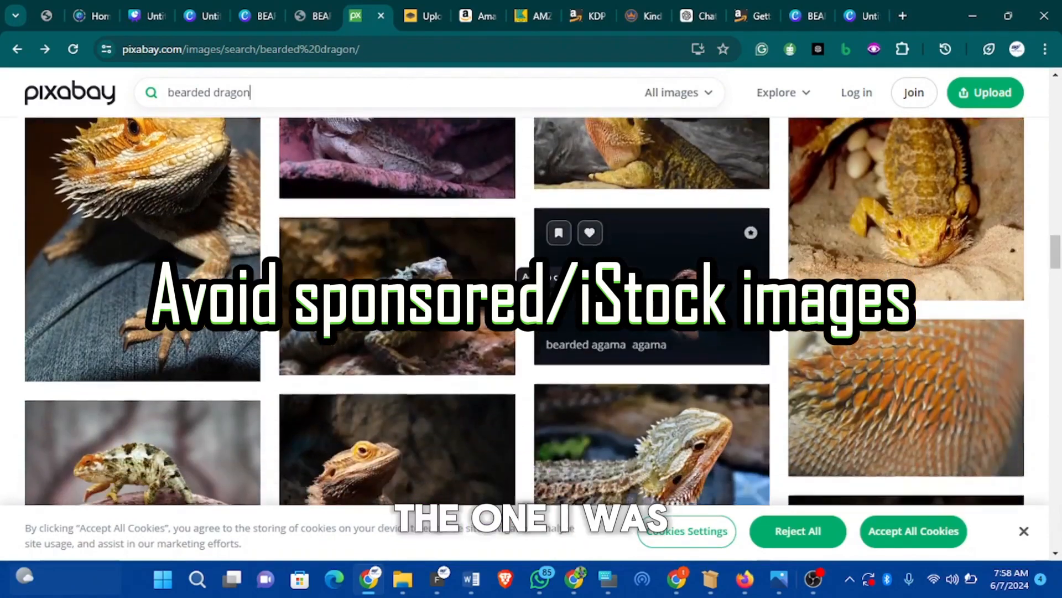
pyautogui.scroll(-5, 559, 346)
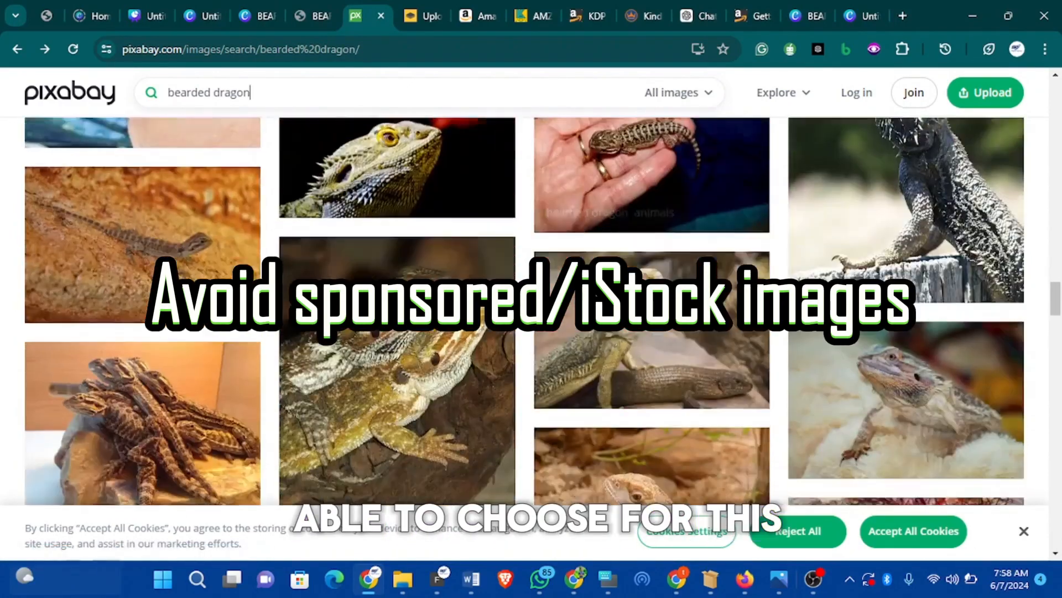
pyautogui.scroll(3, 558, 346)
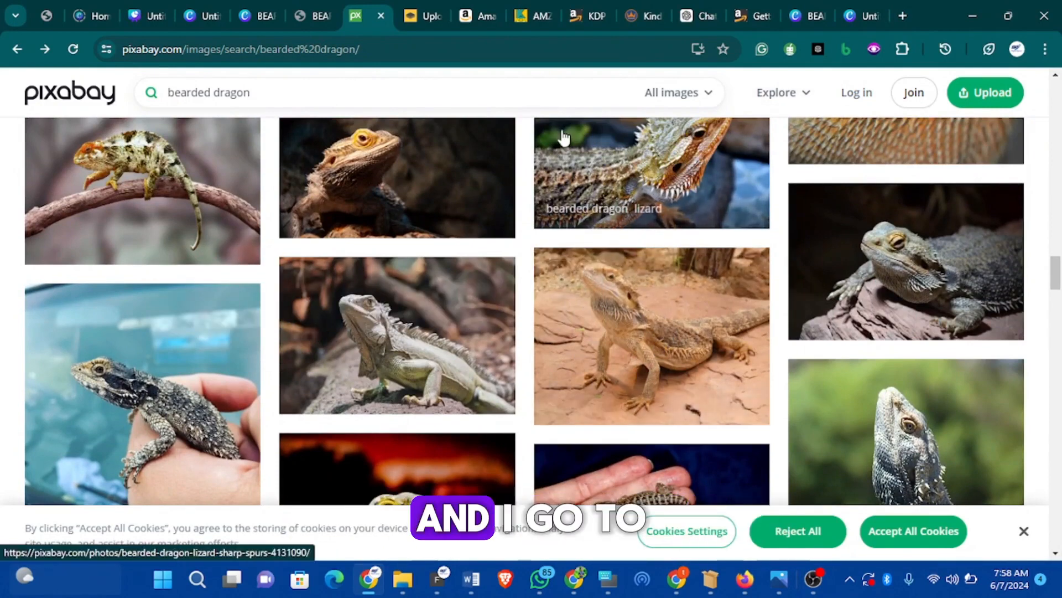
pyautogui.click(409, 16)
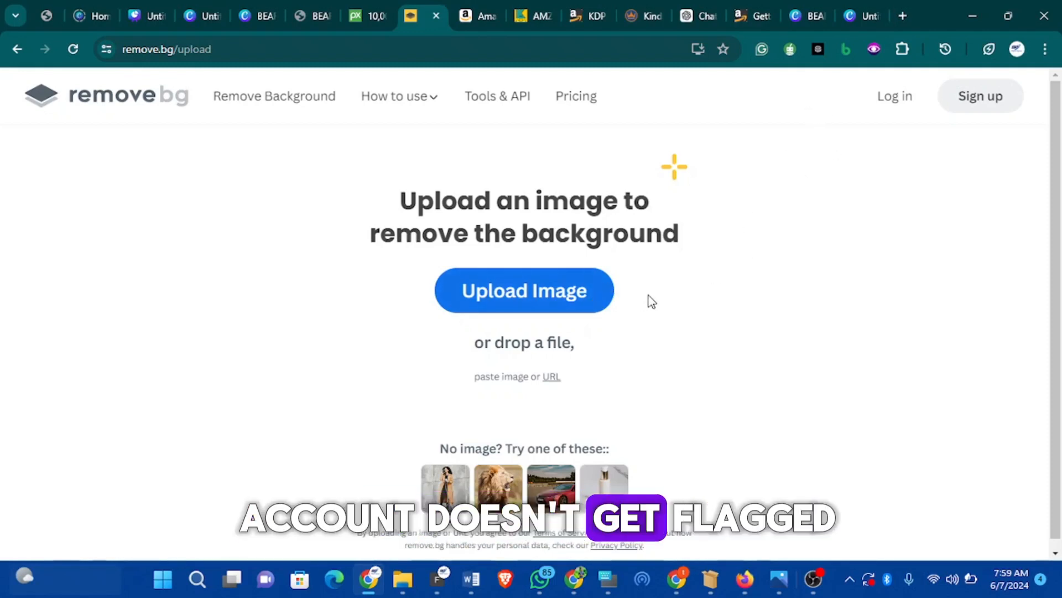
# Upload a dragon photo from Downloads to remove.bg and download the background-free cut-out
pyautogui.click(481, 291)
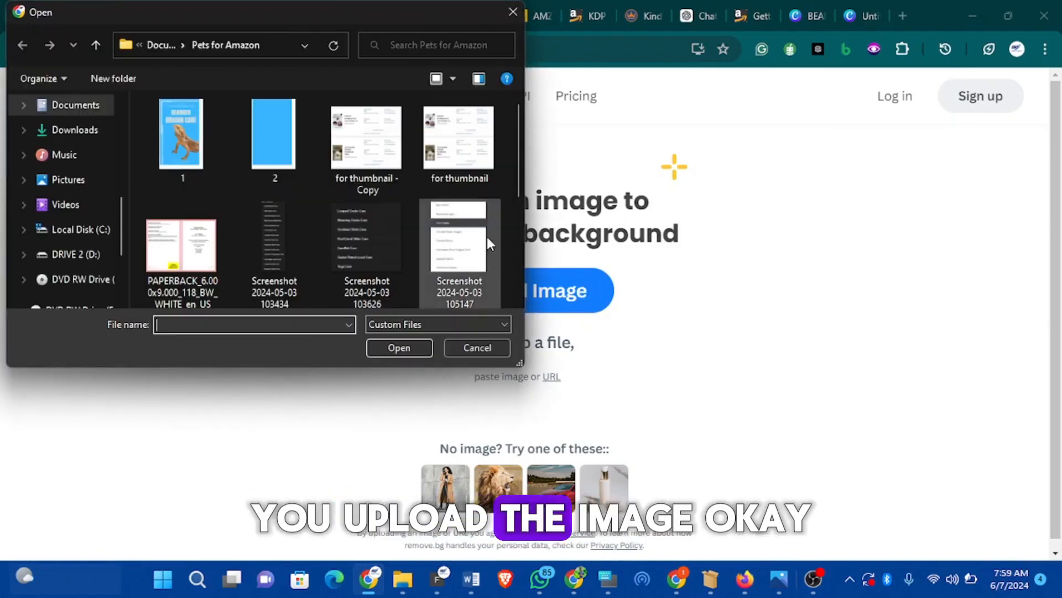
pyautogui.click(80, 130)
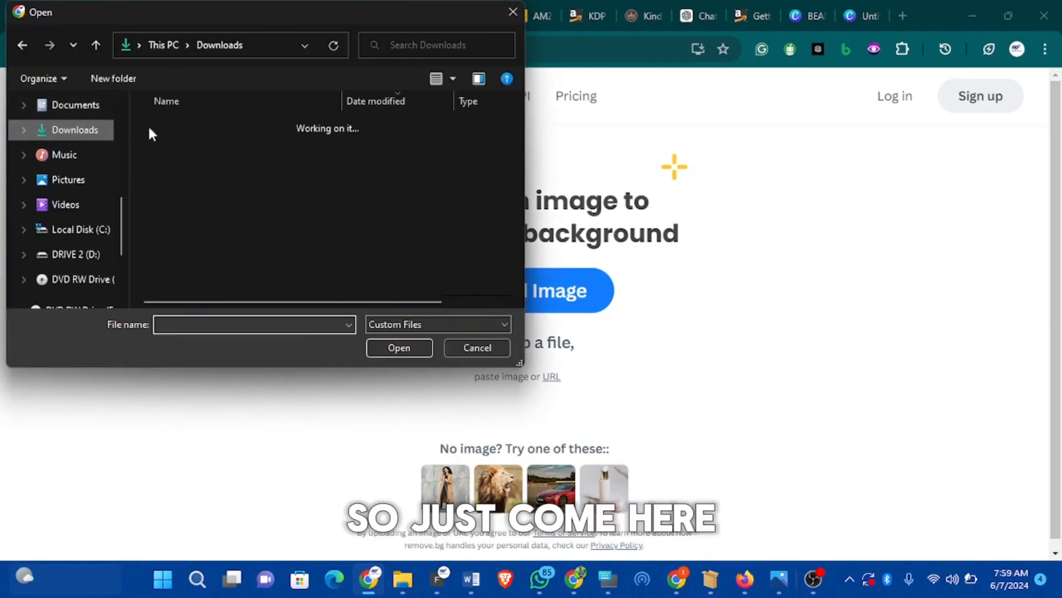
pyautogui.click(209, 147)
pyautogui.click(396, 349)
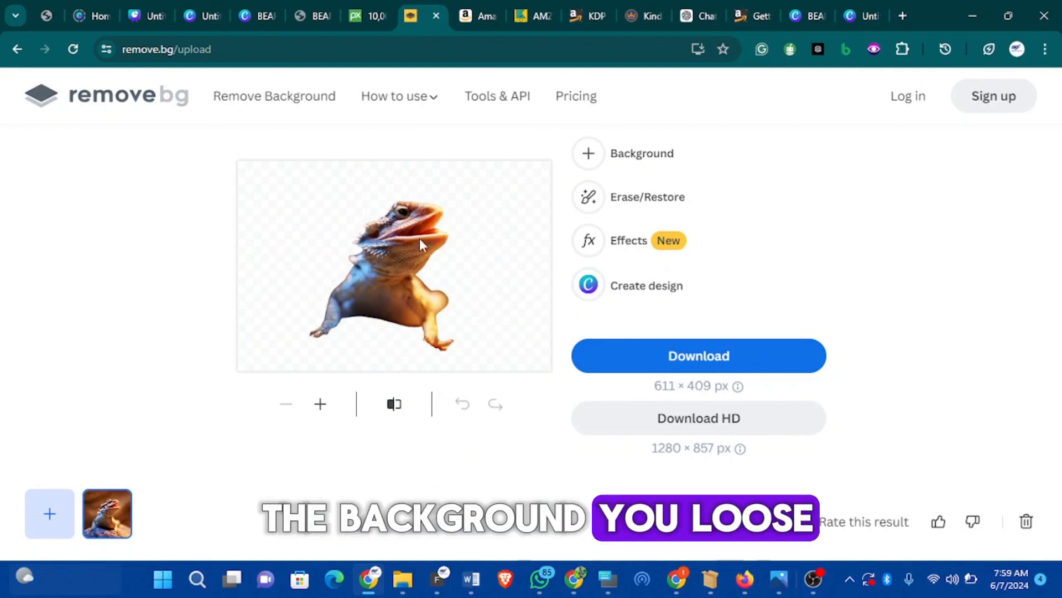
pyautogui.click(739, 359)
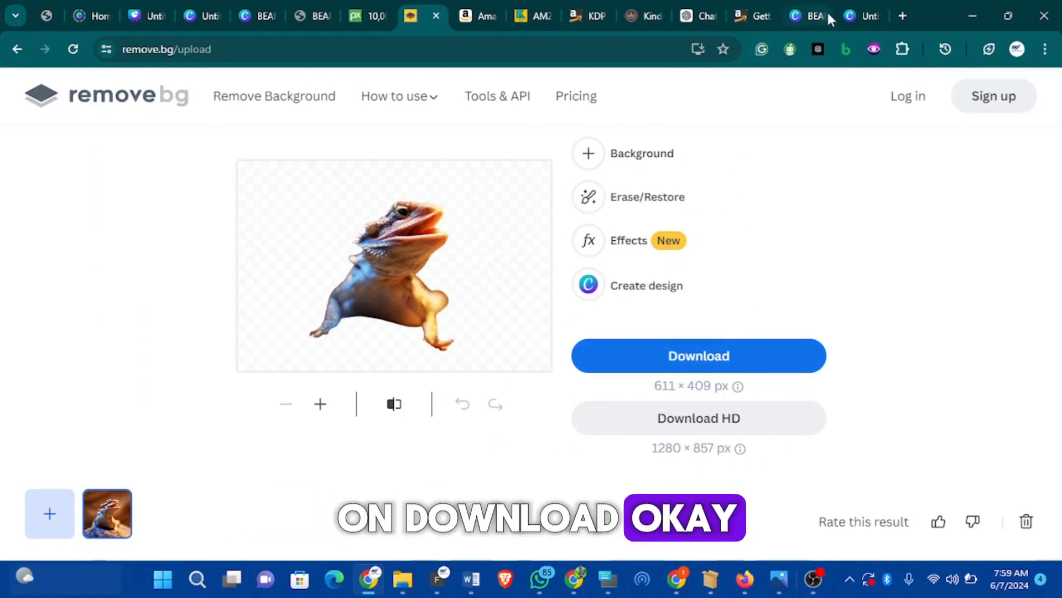
pyautogui.click(850, 17)
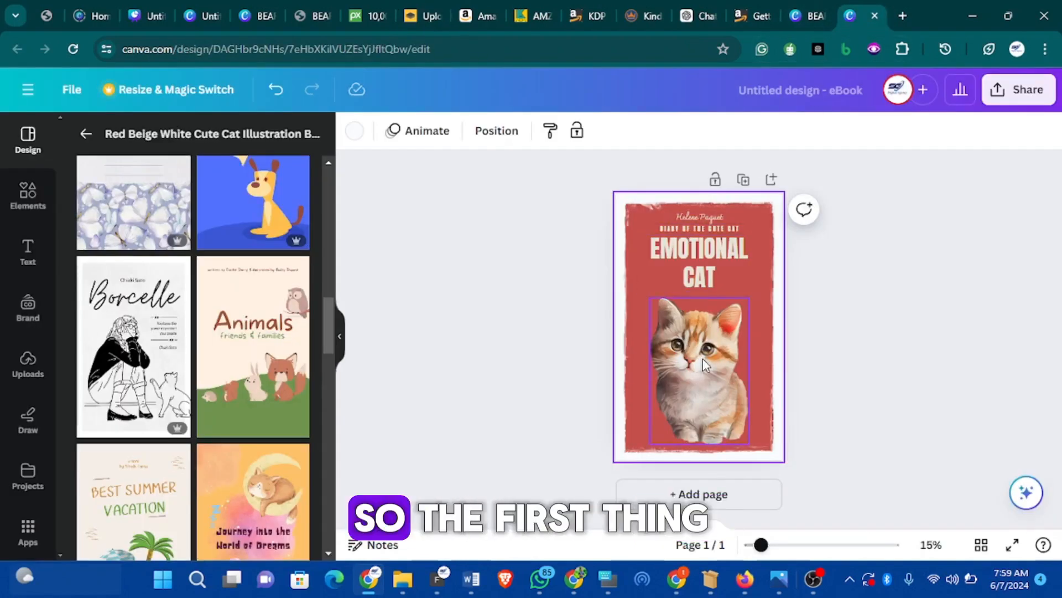
# Delete the cat illustration from the cover, leaving the red background and title
pyautogui.click(730, 327)
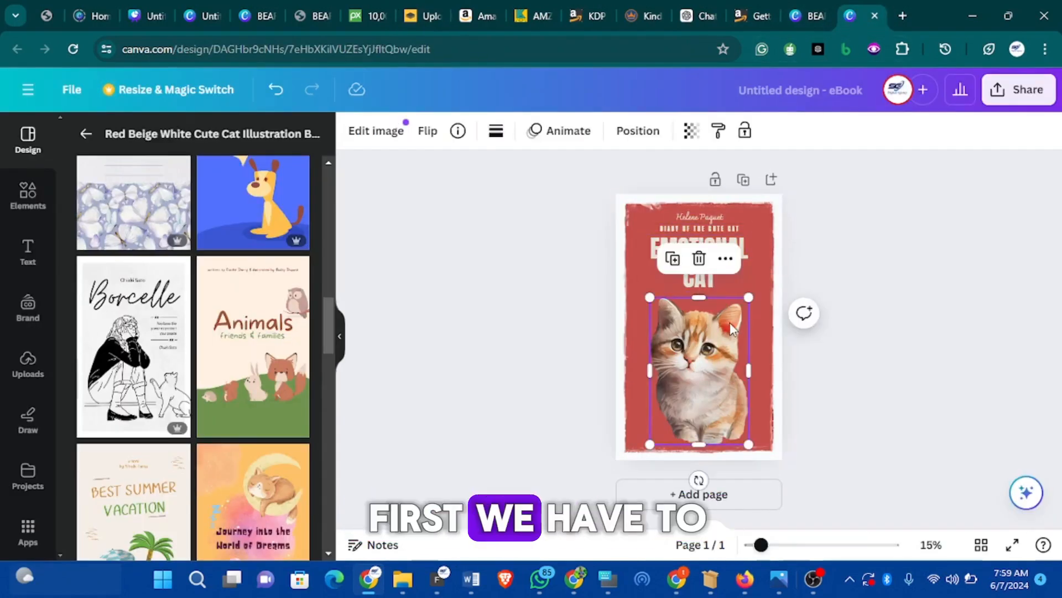
pyautogui.click(700, 260)
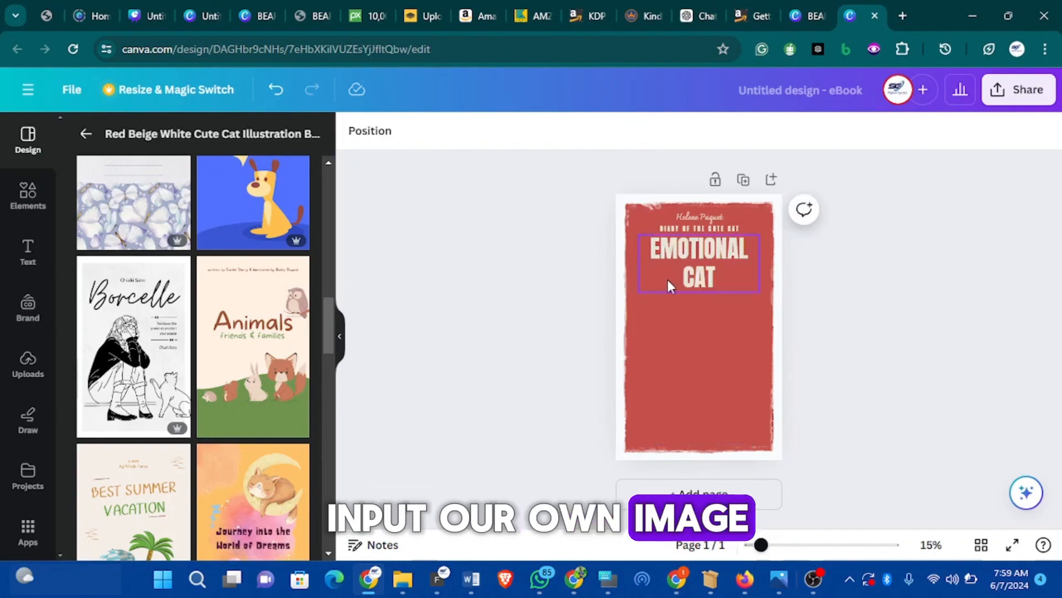
pyautogui.scroll(10, 277, 290)
pyautogui.scroll(3, 232, 271)
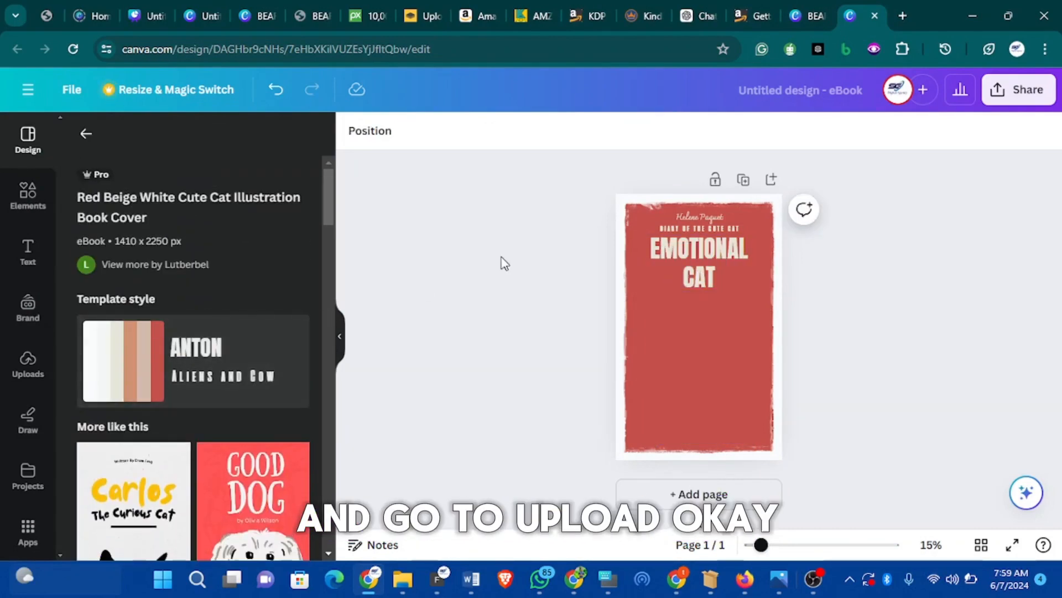
pyautogui.click(28, 366)
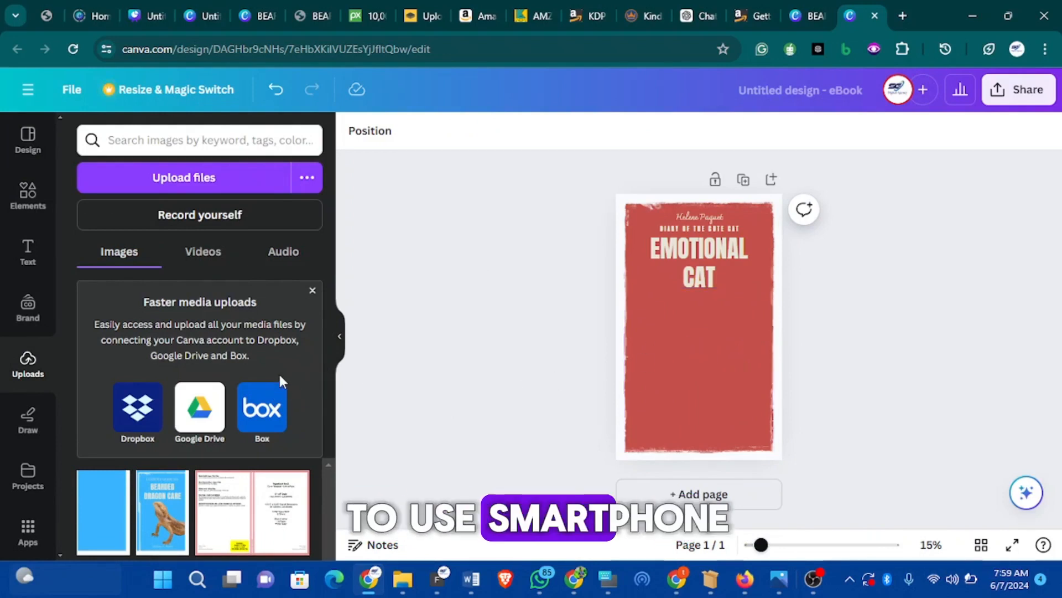
# Upload the background-removed dragon PNG from the Downloads folder into Canva
pyautogui.click(188, 178)
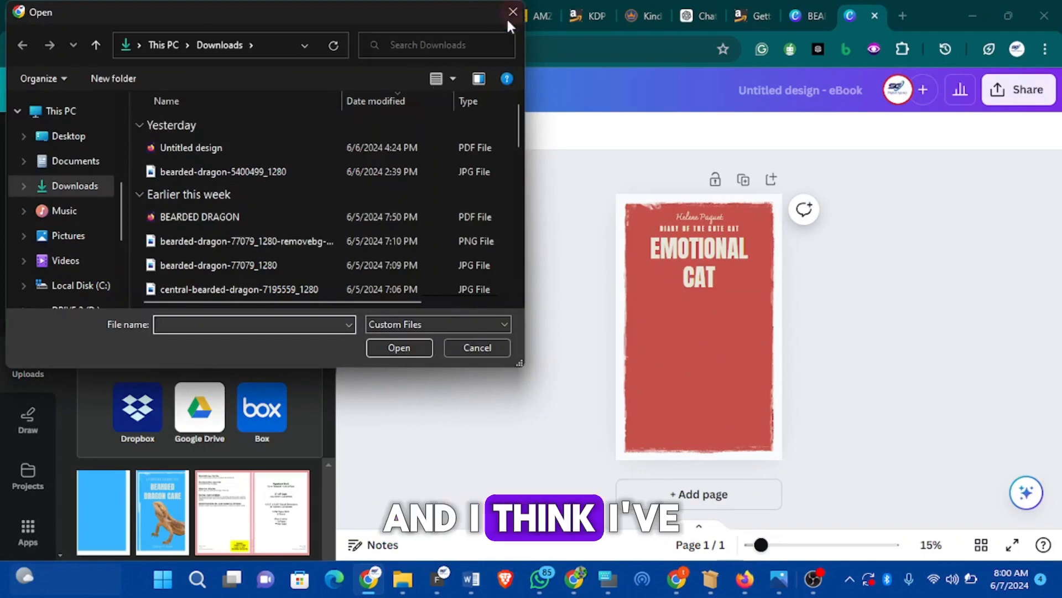
pyautogui.click(513, 12)
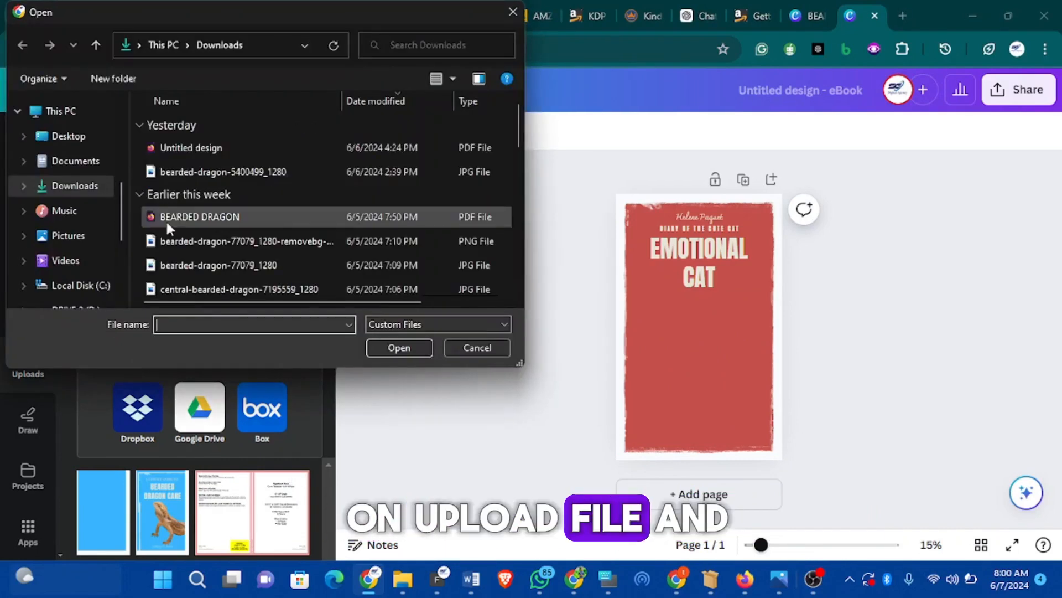
pyautogui.scroll(-1, 211, 184)
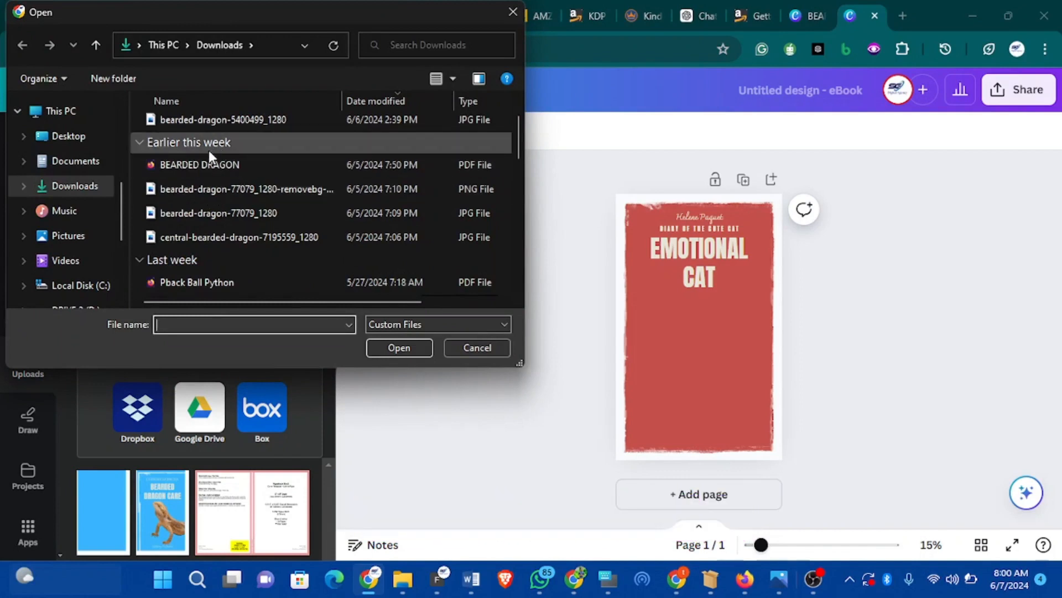
pyautogui.scroll(1, 228, 145)
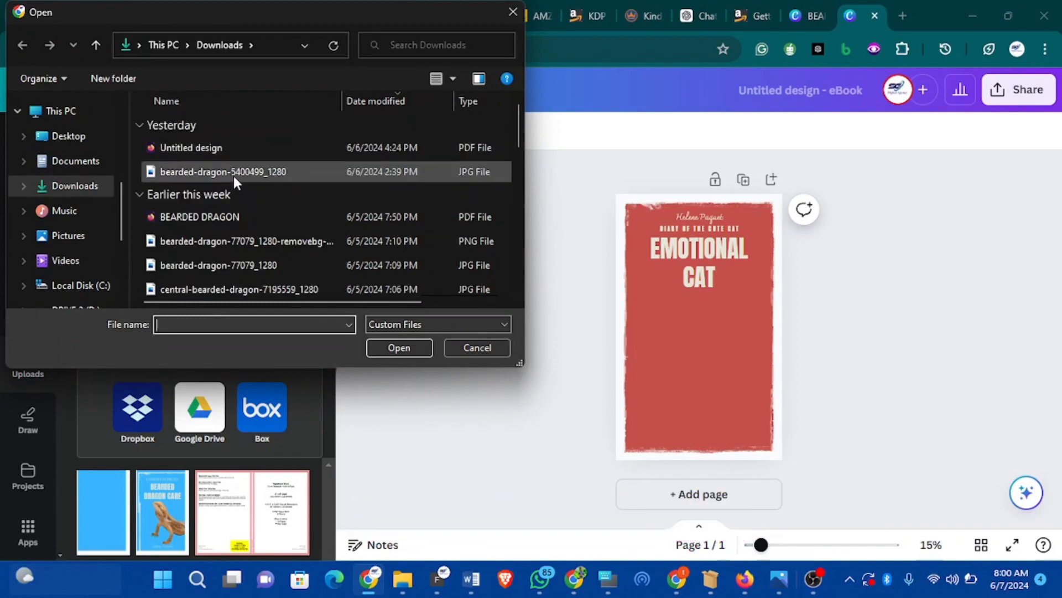
pyautogui.scroll(-2, 234, 163)
pyautogui.scroll(2, 234, 163)
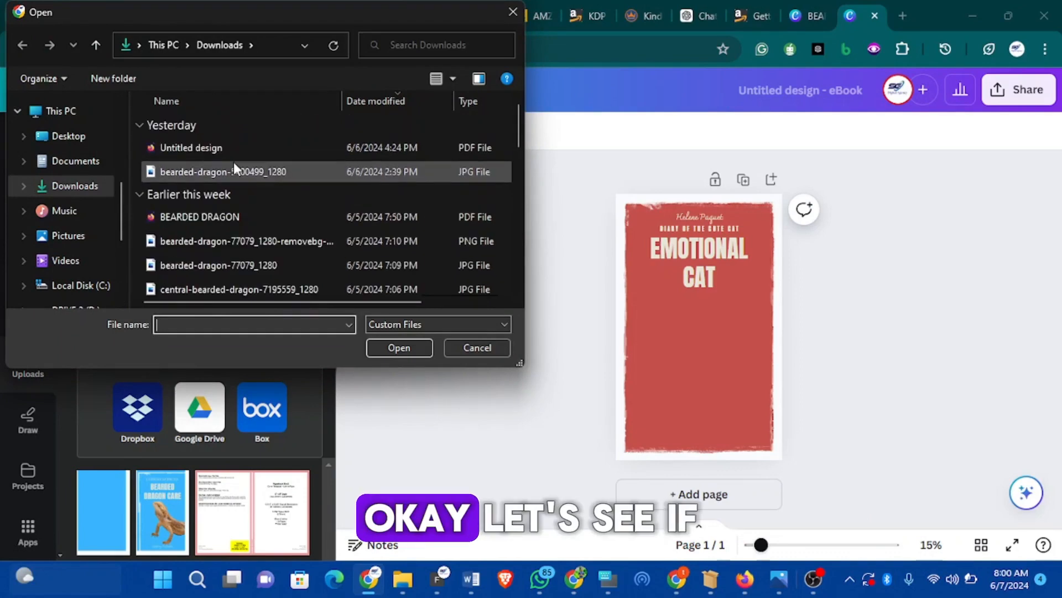
pyautogui.click(237, 172)
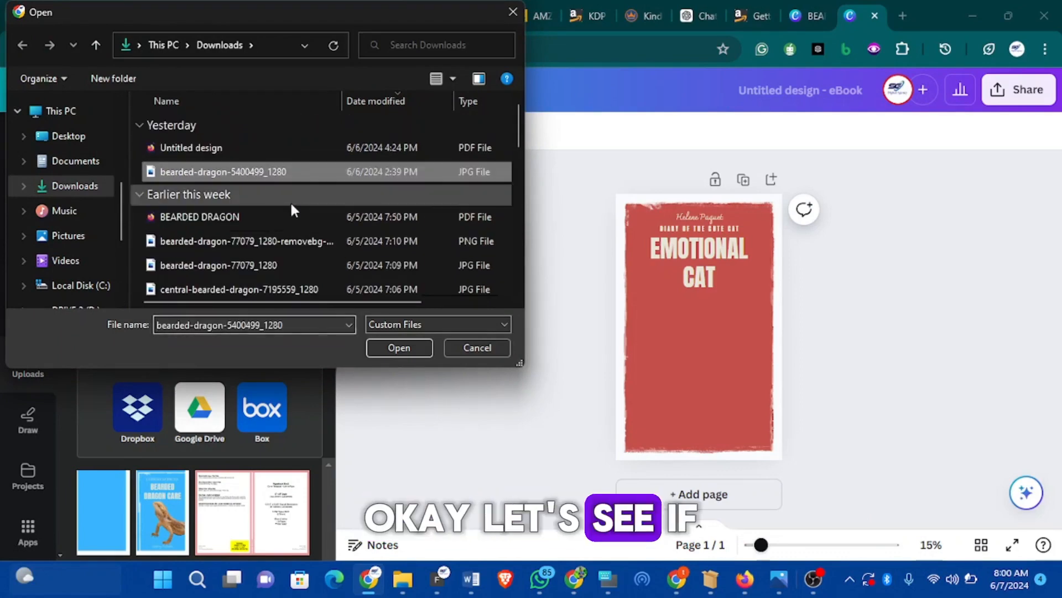
pyautogui.click(233, 237)
pyautogui.click(396, 349)
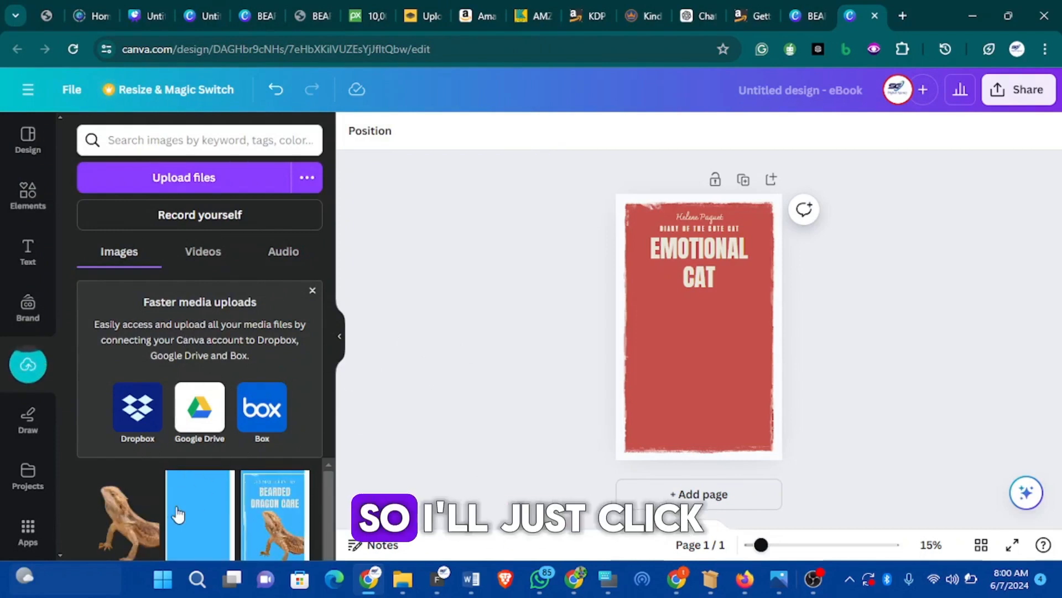
# Add the dragon cut-out and enlarge it to fill the cover beneath the title
pyautogui.click(129, 520)
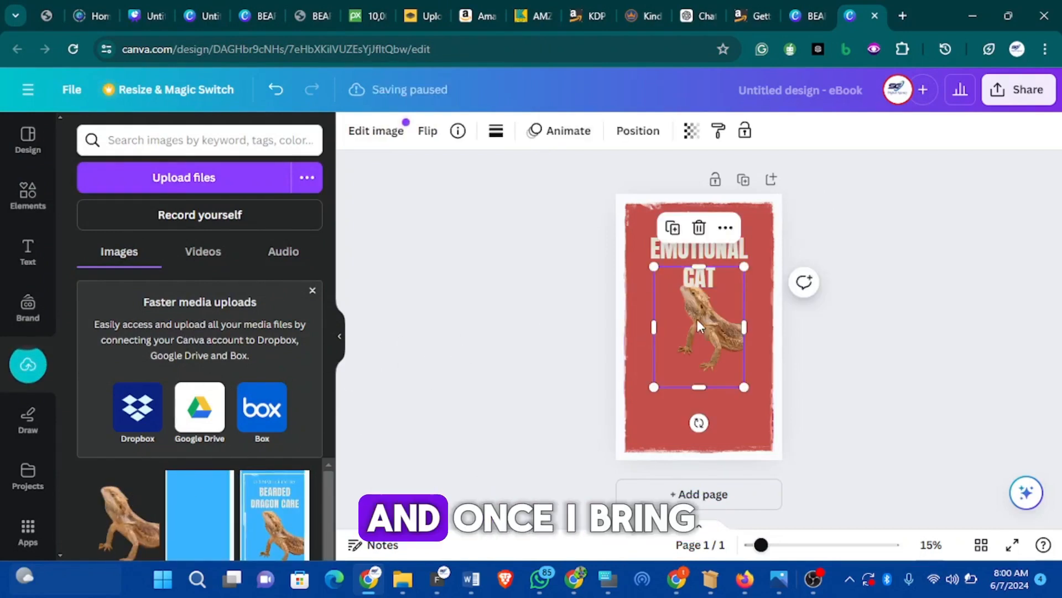
pyautogui.moveTo(697, 325); pyautogui.dragTo(682, 358)
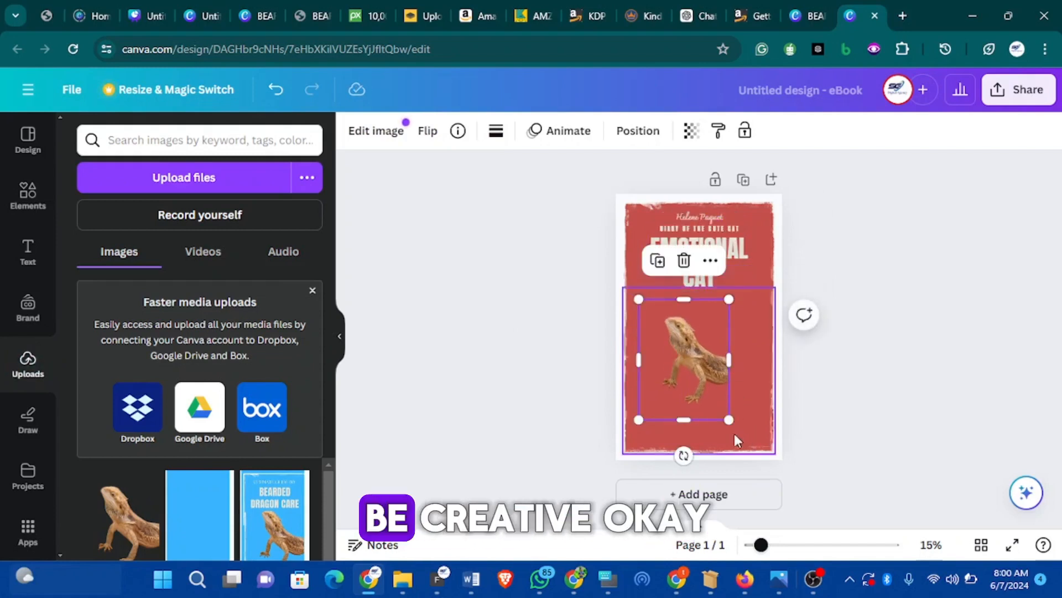
pyautogui.moveTo(728, 420); pyautogui.dragTo(761, 461)
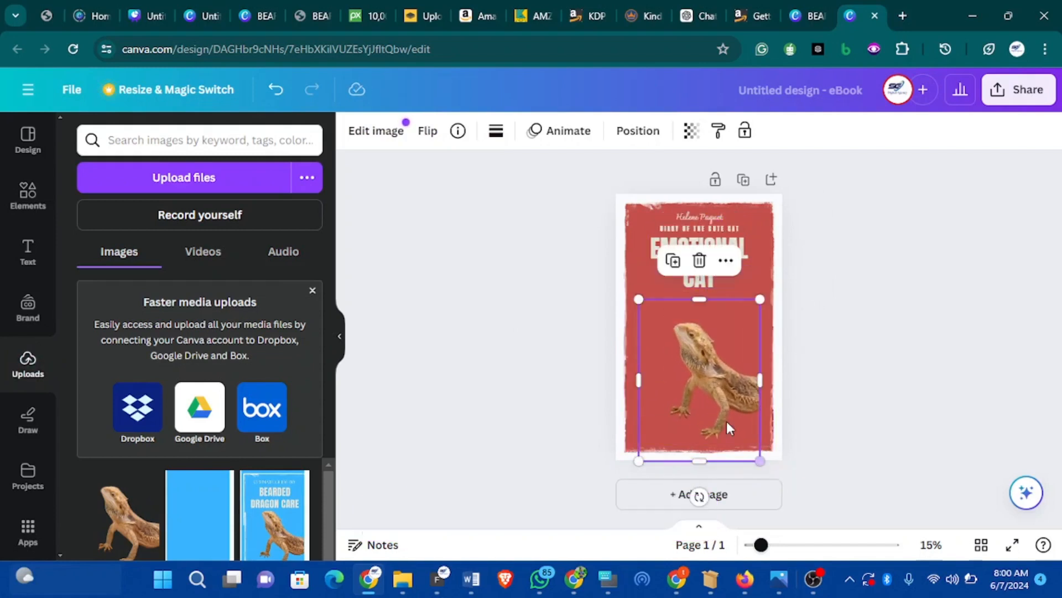
pyautogui.moveTo(711, 396); pyautogui.dragTo(716, 391)
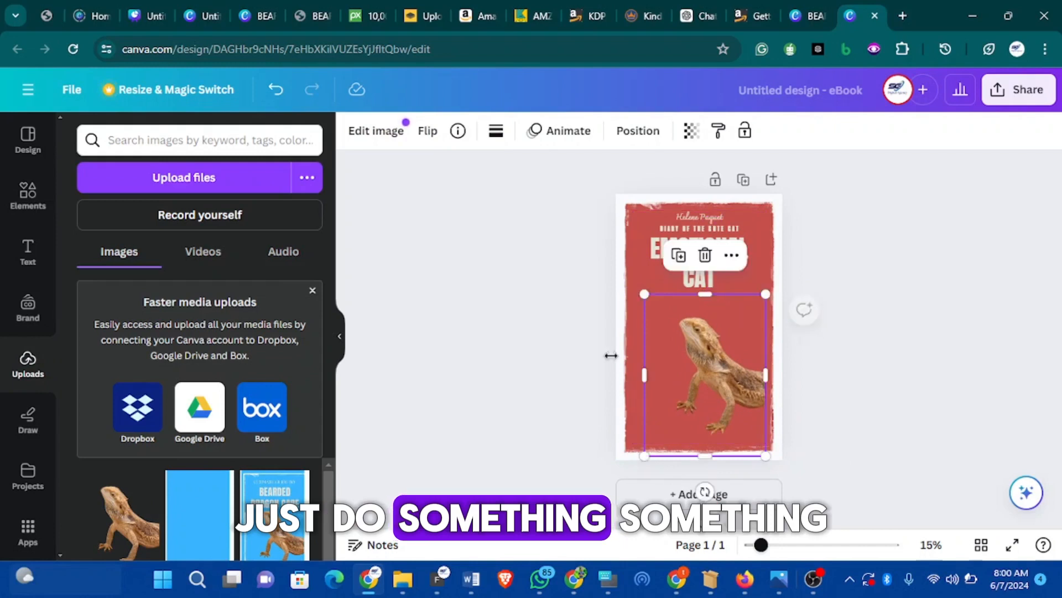
pyautogui.moveTo(641, 290); pyautogui.dragTo(622, 265)
pyautogui.moveTo(713, 348)
pyautogui.mouseDown()
pyautogui.moveTo(715, 360)
pyautogui.moveTo(702, 341)
pyautogui.mouseUp()
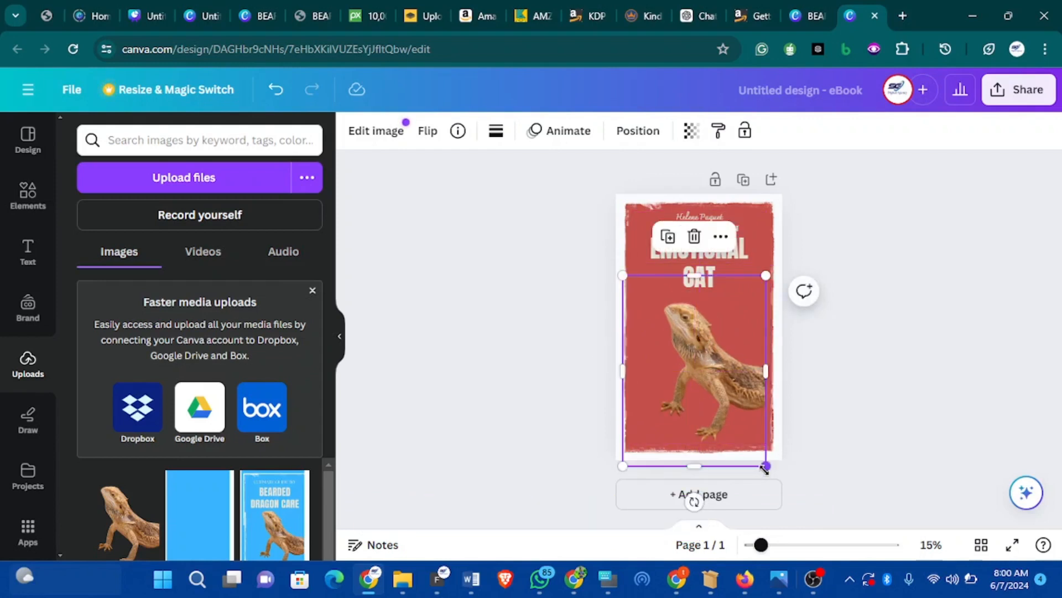
pyautogui.moveTo(784, 471); pyautogui.dragTo(774, 466)
pyautogui.click(829, 424)
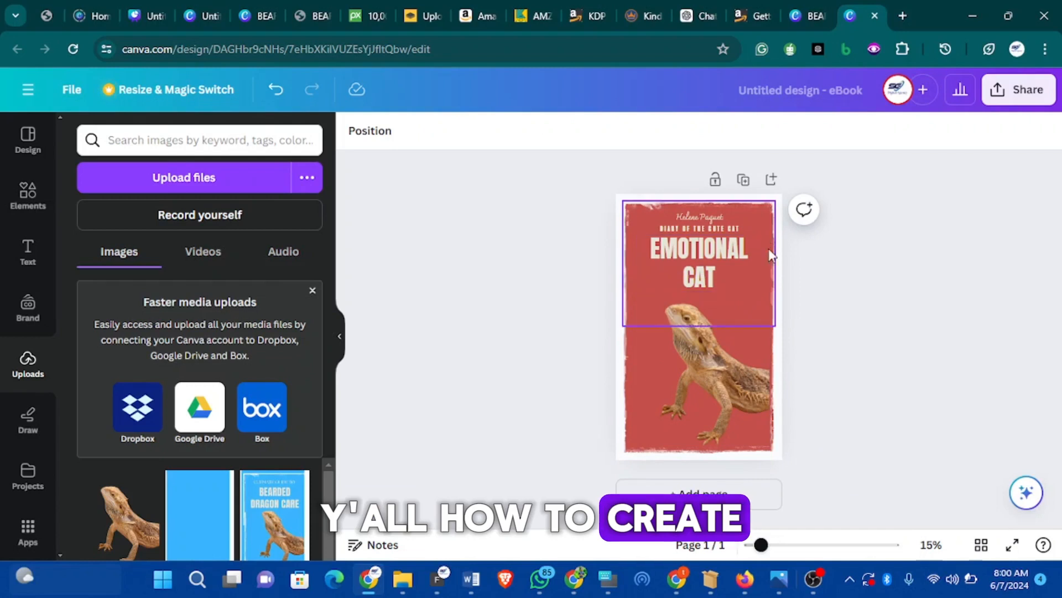
# Select the cover's background shape
pyautogui.click(773, 298)
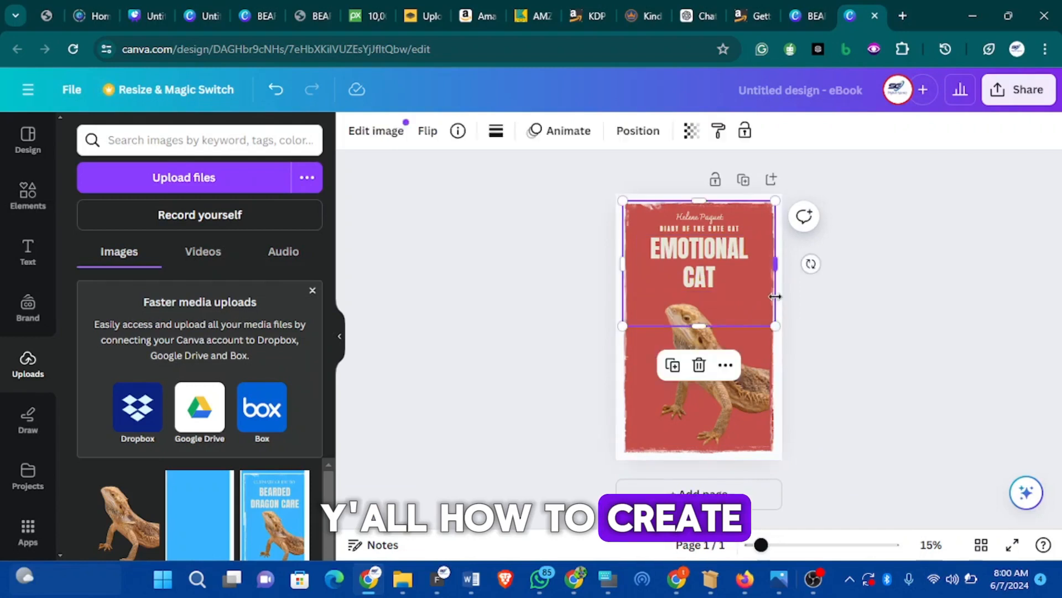
pyautogui.click(776, 400)
pyautogui.click(776, 274)
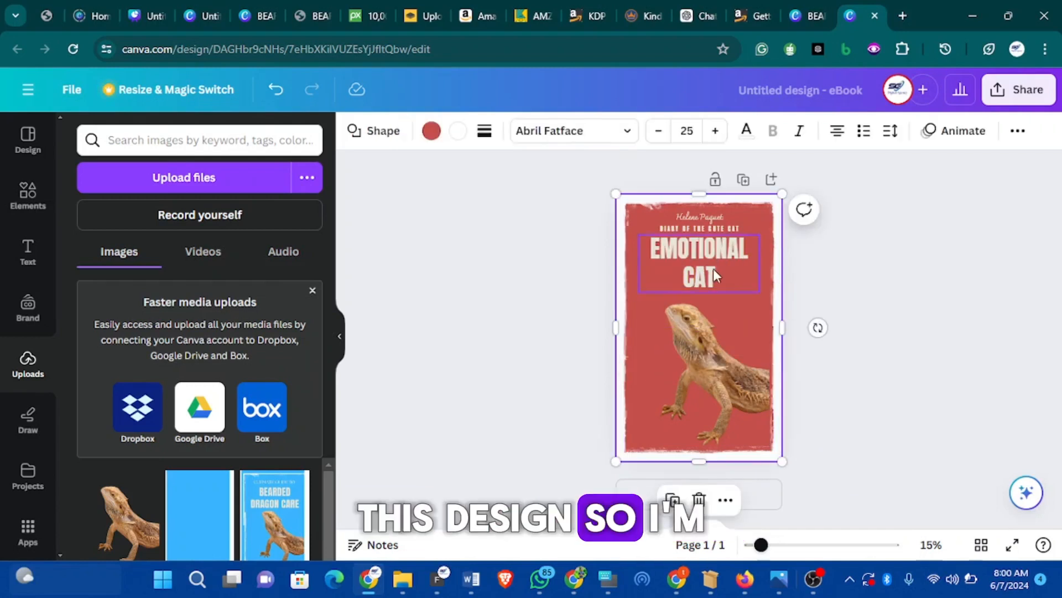
# Change the cover background fill from red to light blue
pyautogui.click(432, 136)
pyautogui.scroll(-5, 260, 294)
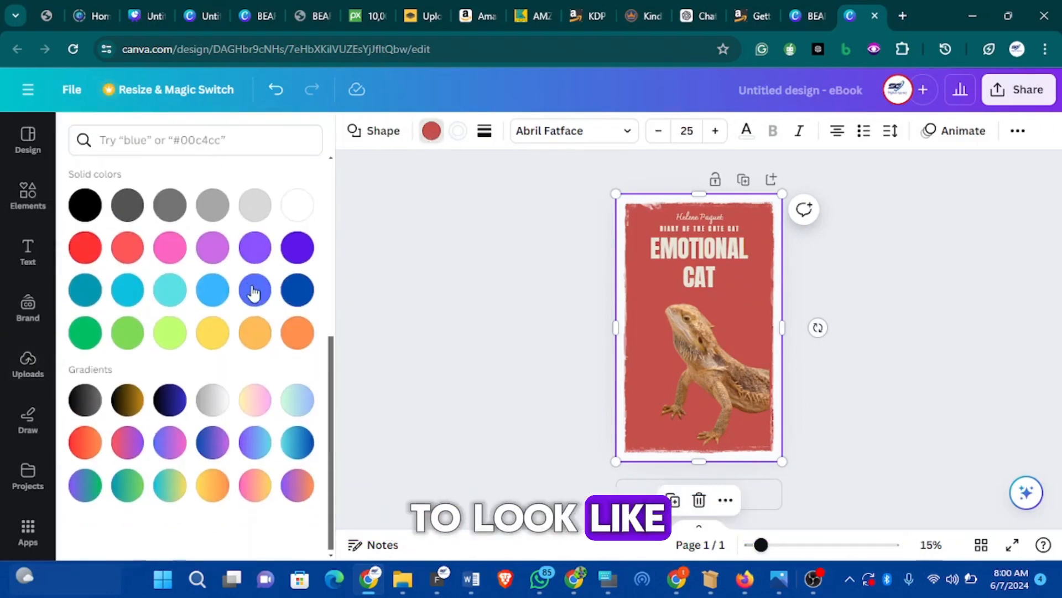
pyautogui.scroll(2, 326, 284)
pyautogui.click(258, 365)
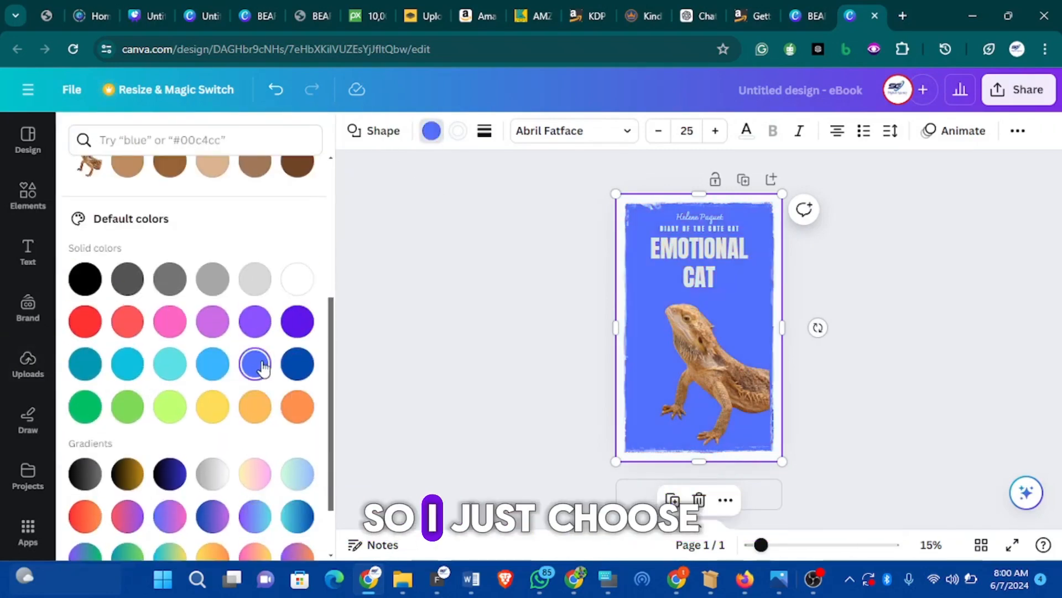
pyautogui.click(297, 364)
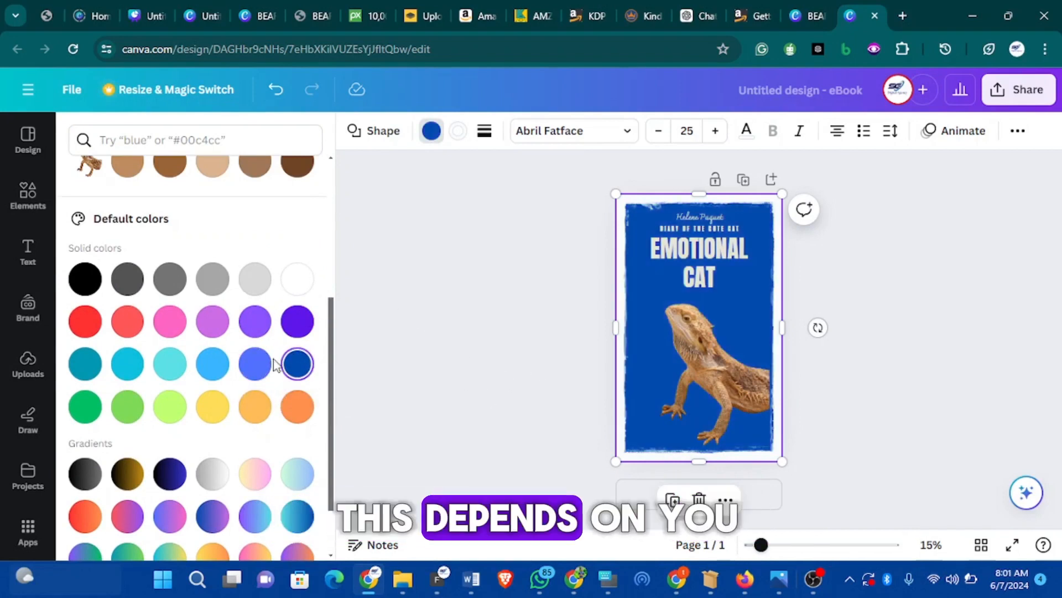
pyautogui.click(255, 365)
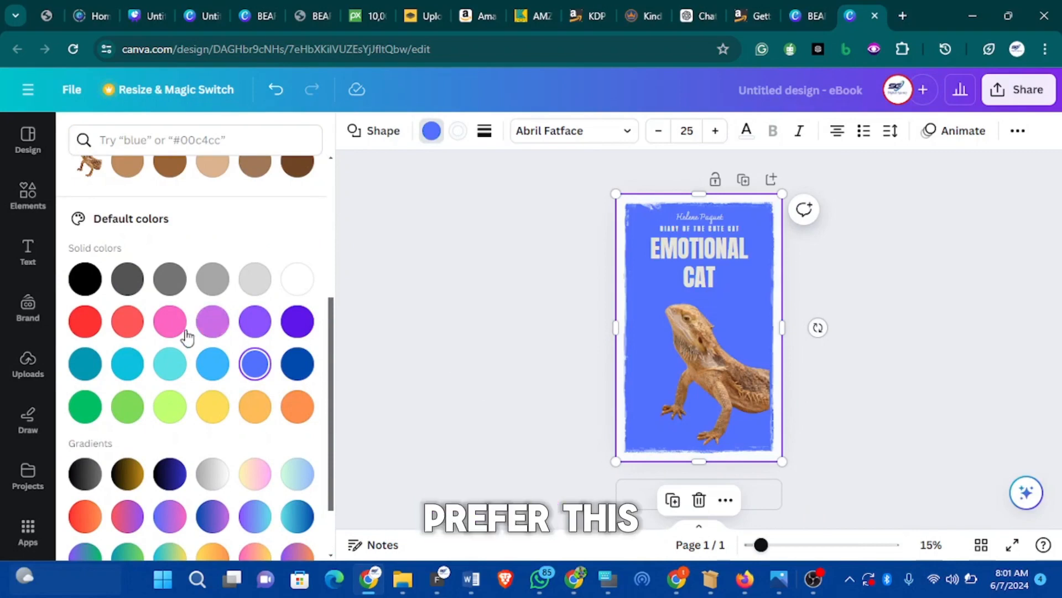
pyautogui.click(215, 372)
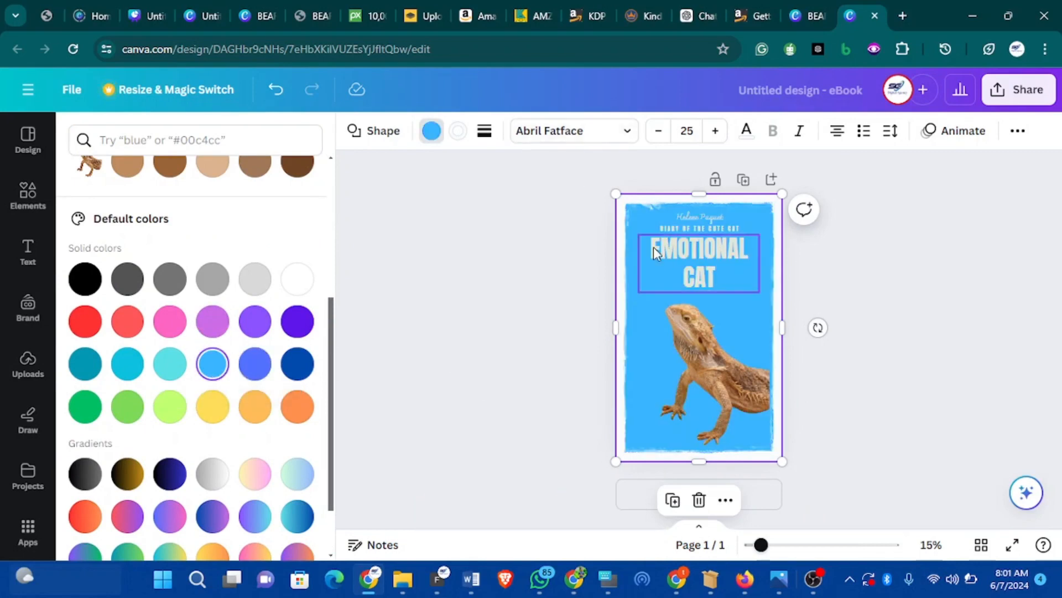
pyautogui.click(808, 16)
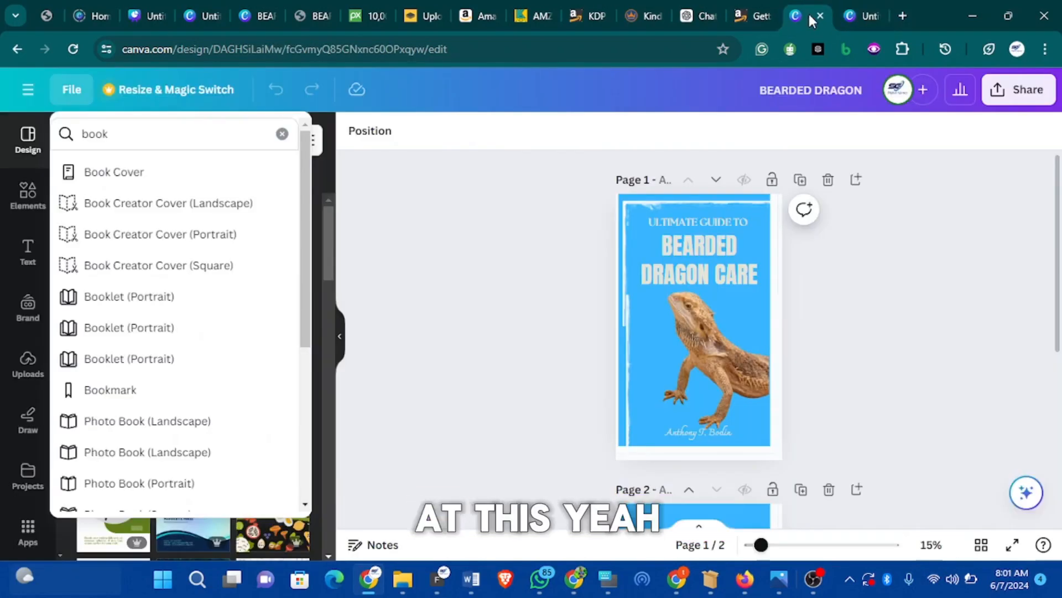
pyautogui.click(855, 16)
pyautogui.moveTo(706, 347)
pyautogui.mouseDown()
pyautogui.moveTo(690, 339)
pyautogui.moveTo(717, 350)
pyautogui.mouseUp()
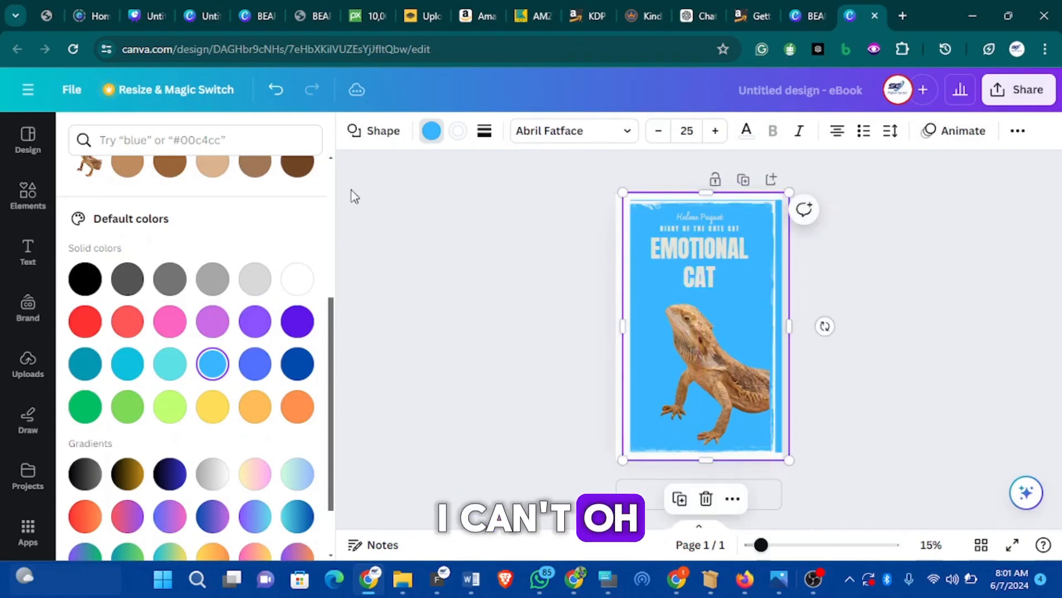
pyautogui.click(276, 95)
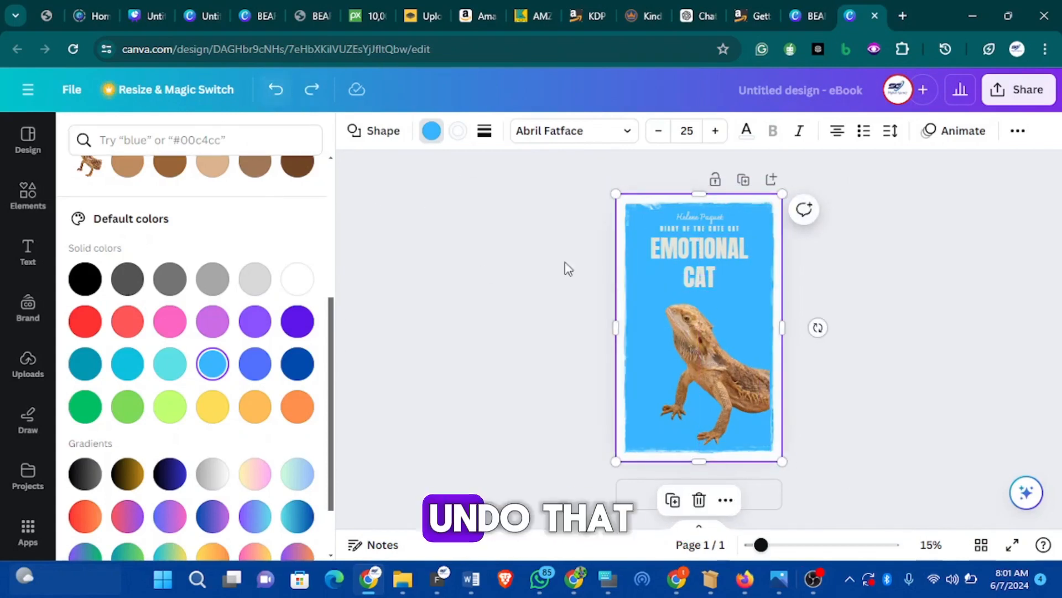
# Move the dragon cut-out up under the title and enlarge it slightly
pyautogui.click(688, 329)
pyautogui.moveTo(690, 331); pyautogui.dragTo(669, 309)
pyautogui.moveTo(764, 465); pyautogui.dragTo(755, 460)
pyautogui.moveTo(703, 356)
pyautogui.mouseDown()
pyautogui.moveTo(686, 347)
pyautogui.moveTo(700, 359)
pyautogui.moveTo(715, 348)
pyautogui.mouseUp()
pyautogui.click(806, 358)
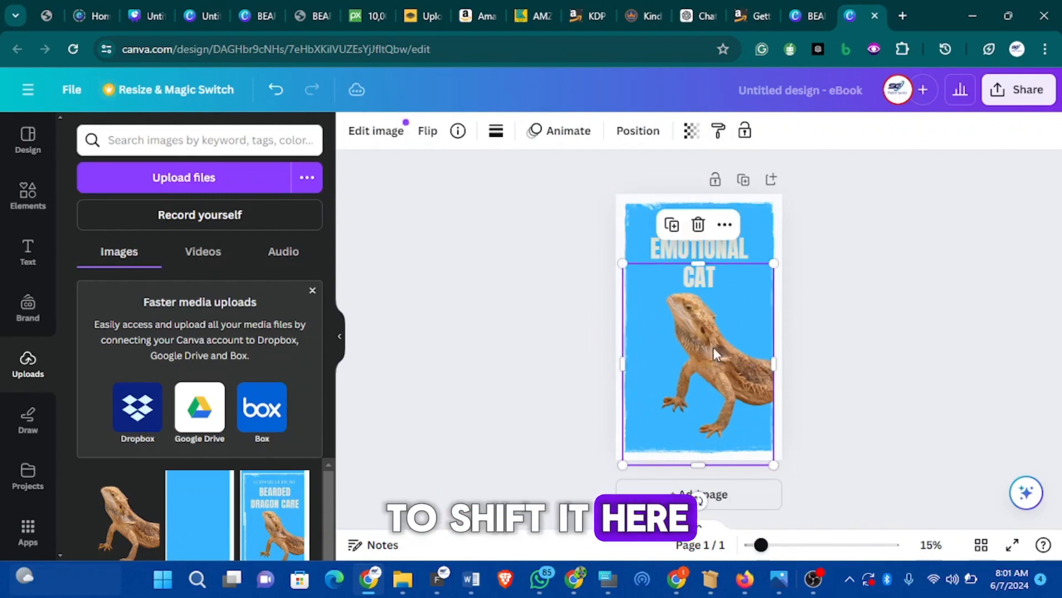
# Upload the bearded-dragon-77079_1280 and central-bearded-dragon-7195559_1280 photos from Downloads to Canva
pyautogui.click(830, 366)
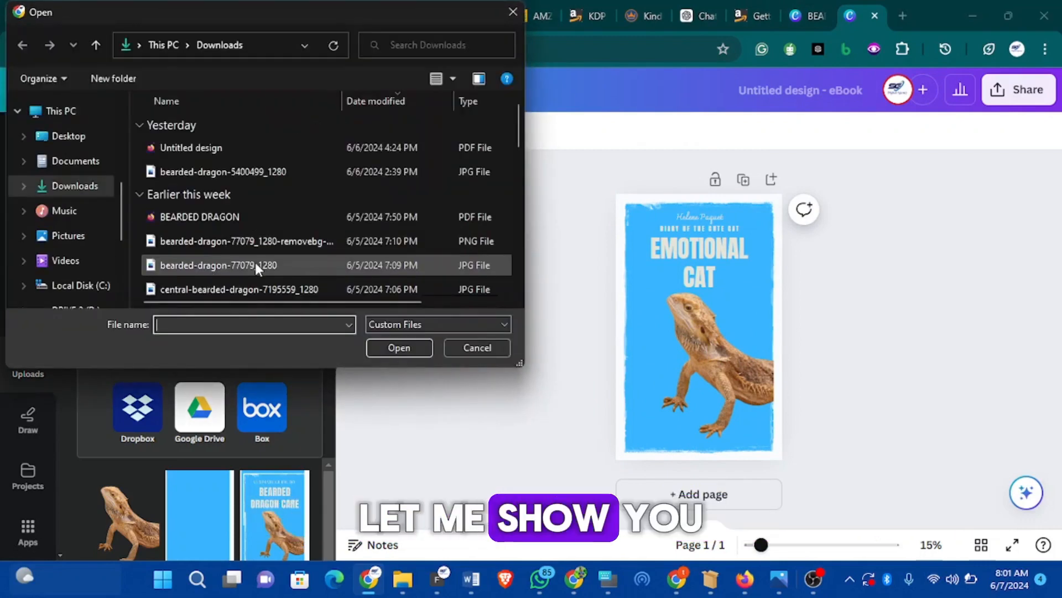
pyautogui.scroll(-5, 227, 205)
pyautogui.scroll(5, 225, 201)
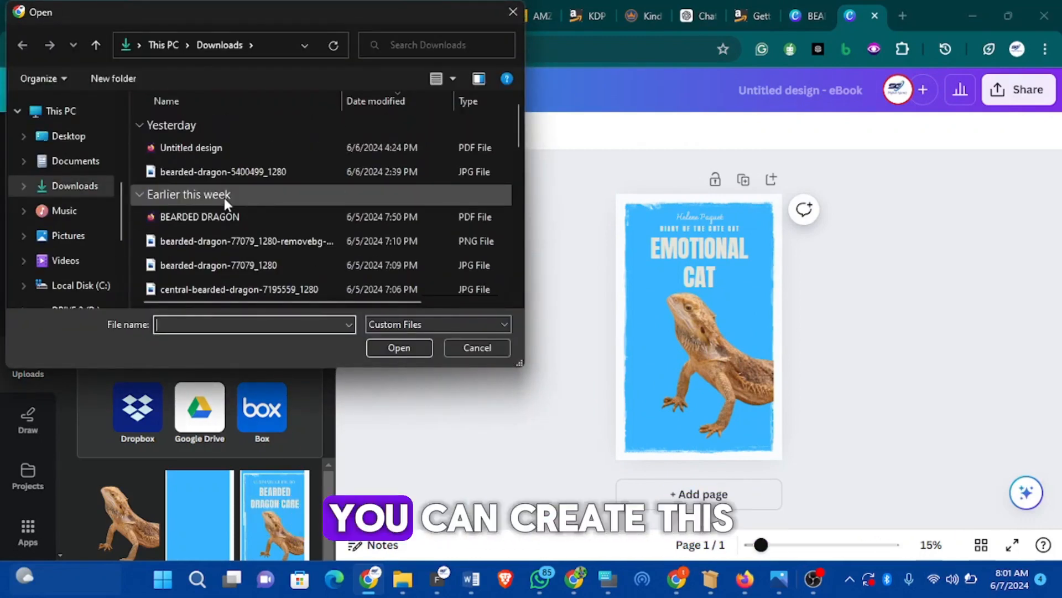
pyautogui.click(240, 261)
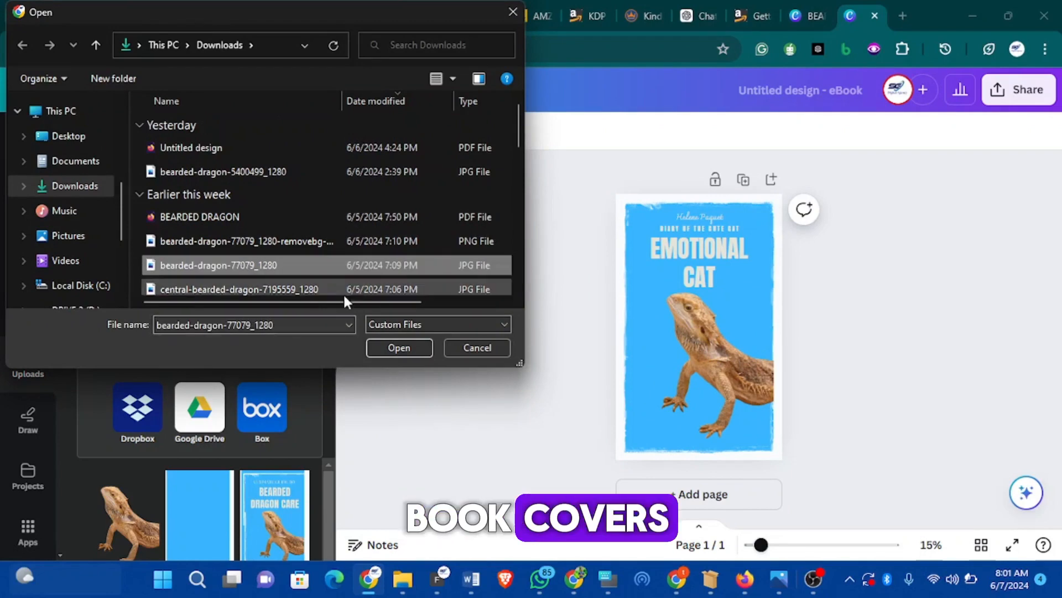
pyautogui.click(397, 347)
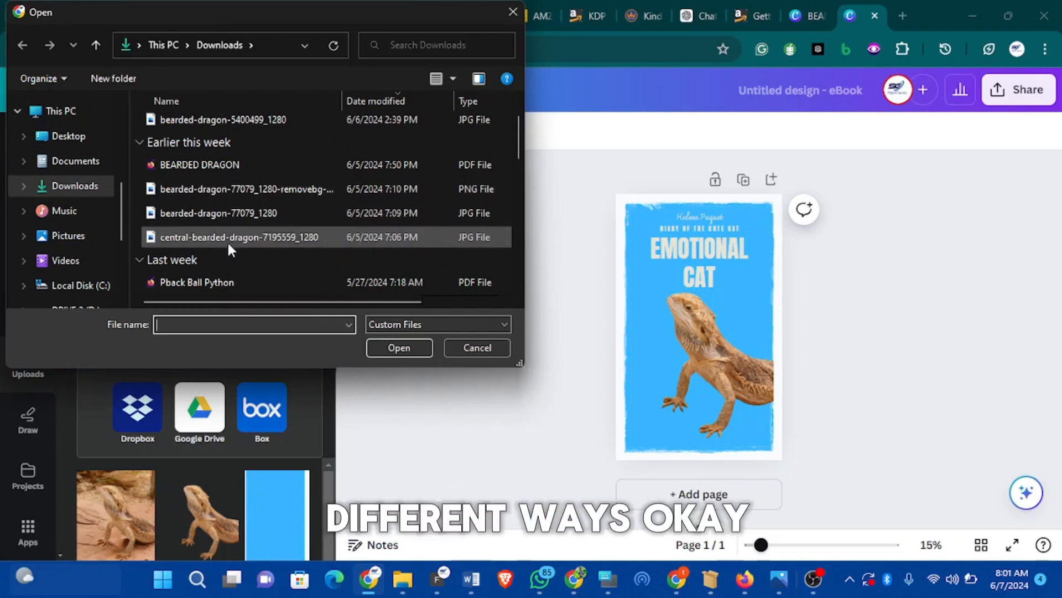
pyautogui.doubleClick(227, 238)
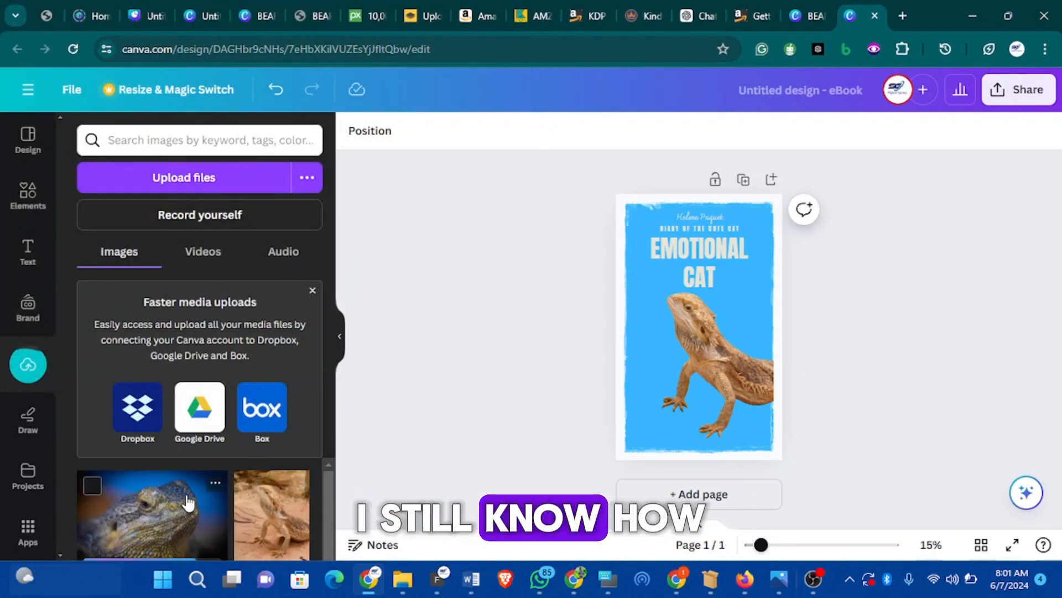
# Put the close-up photo on the cover in place of the cut-out dragon, resized below the title
pyautogui.click(216, 498)
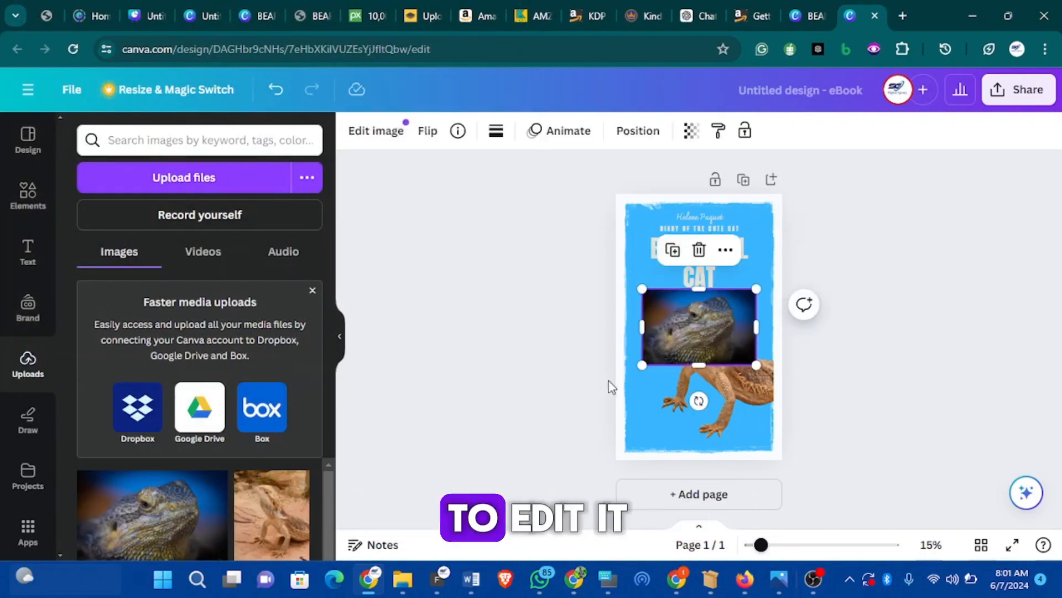
pyautogui.click(736, 393)
pyautogui.click(699, 224)
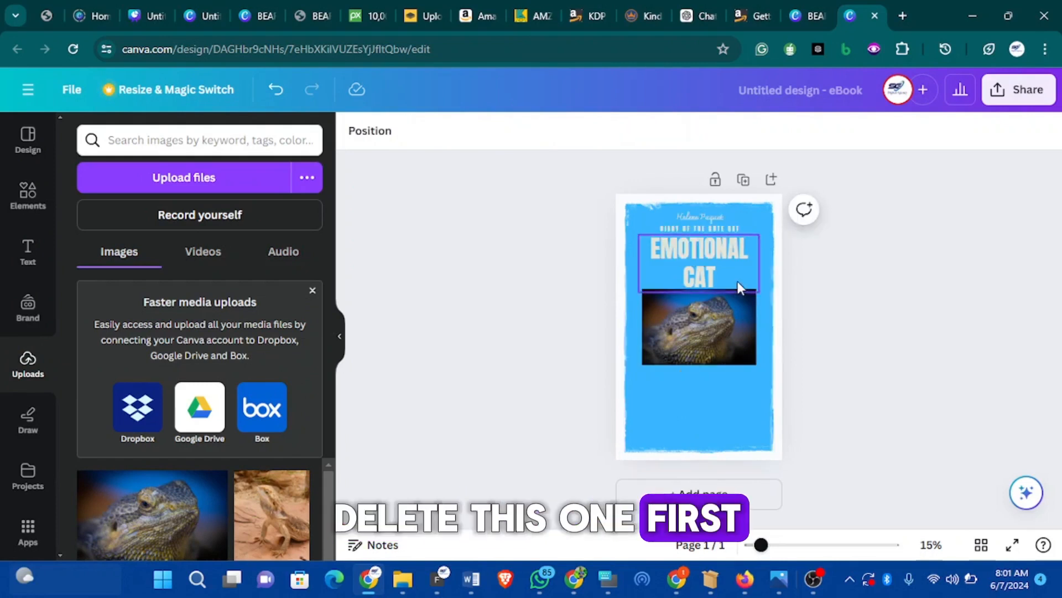
pyautogui.click(703, 324)
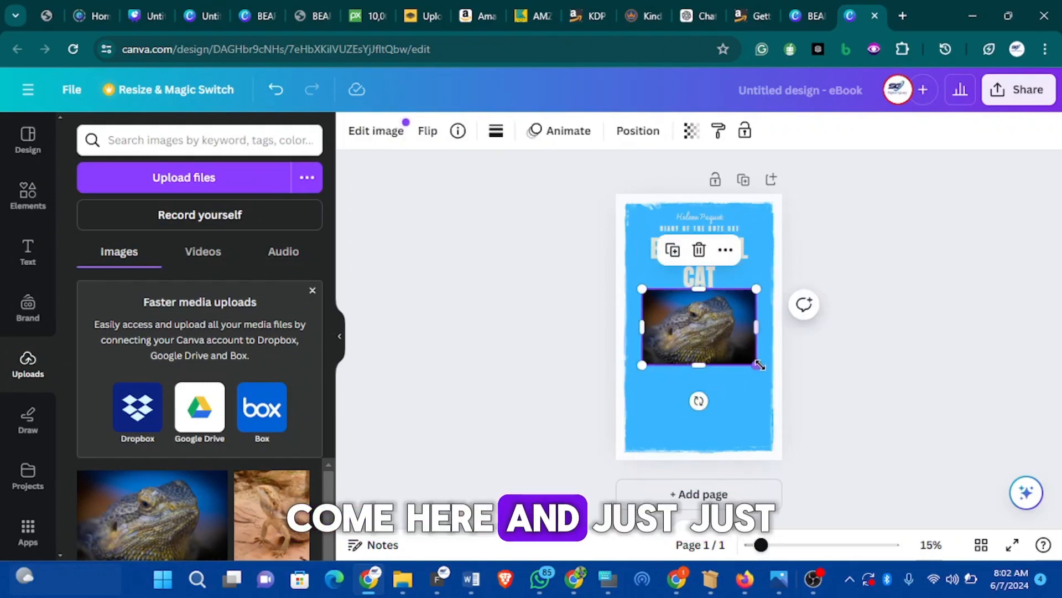
pyautogui.moveTo(759, 366)
pyautogui.mouseDown()
pyautogui.moveTo(773, 376)
pyautogui.moveTo(749, 372)
pyautogui.moveTo(761, 393)
pyautogui.moveTo(766, 371)
pyautogui.mouseUp()
pyautogui.moveTo(692, 341); pyautogui.dragTo(700, 421)
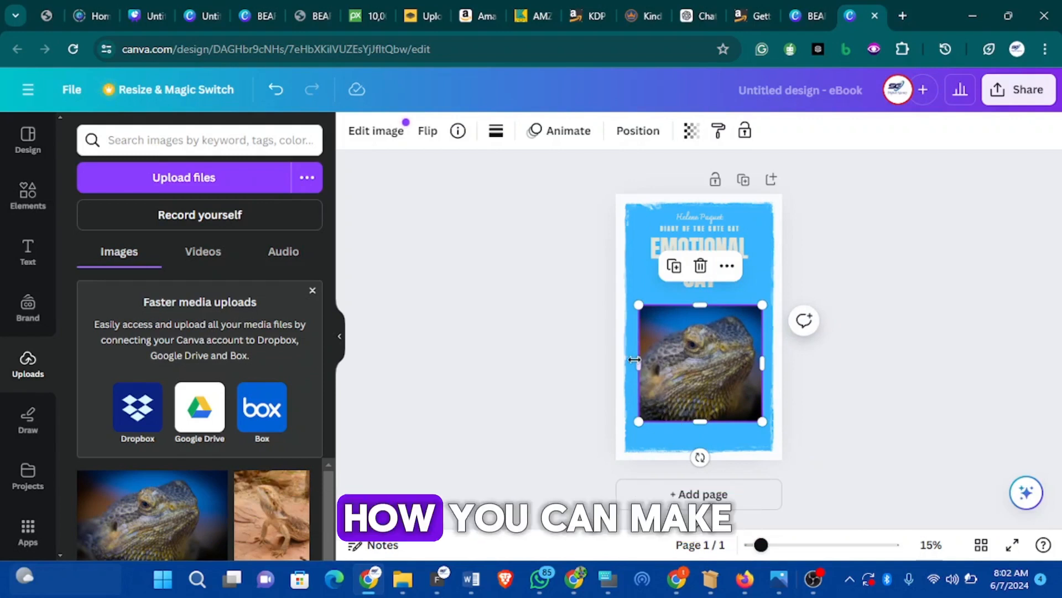
# Stretch the close-up photo to the page edges, centre it and raise it slightly
pyautogui.moveTo(638, 363); pyautogui.dragTo(630, 369)
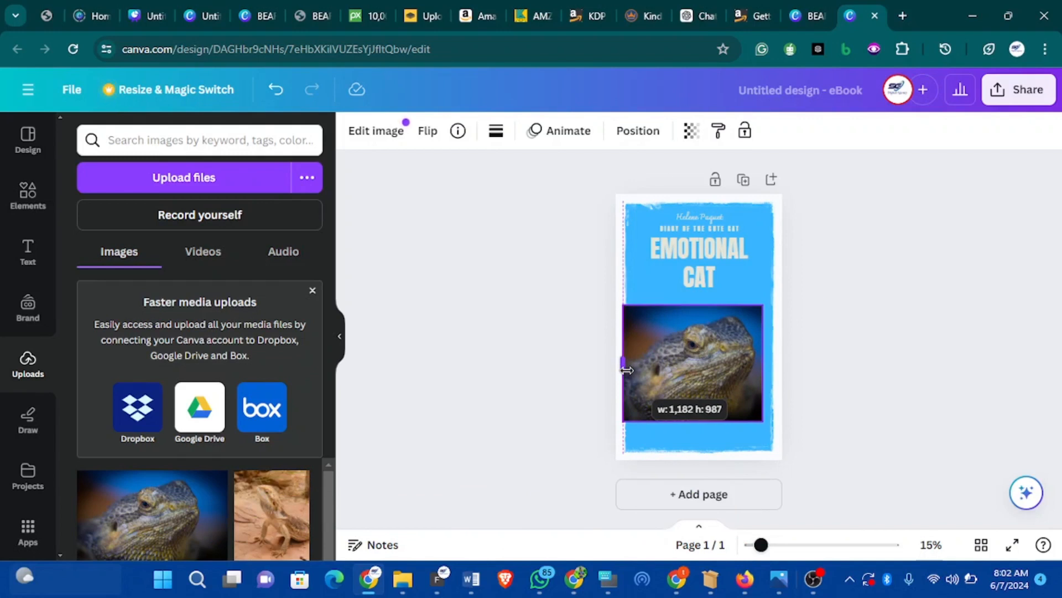
pyautogui.moveTo(630, 370); pyautogui.dragTo(626, 374)
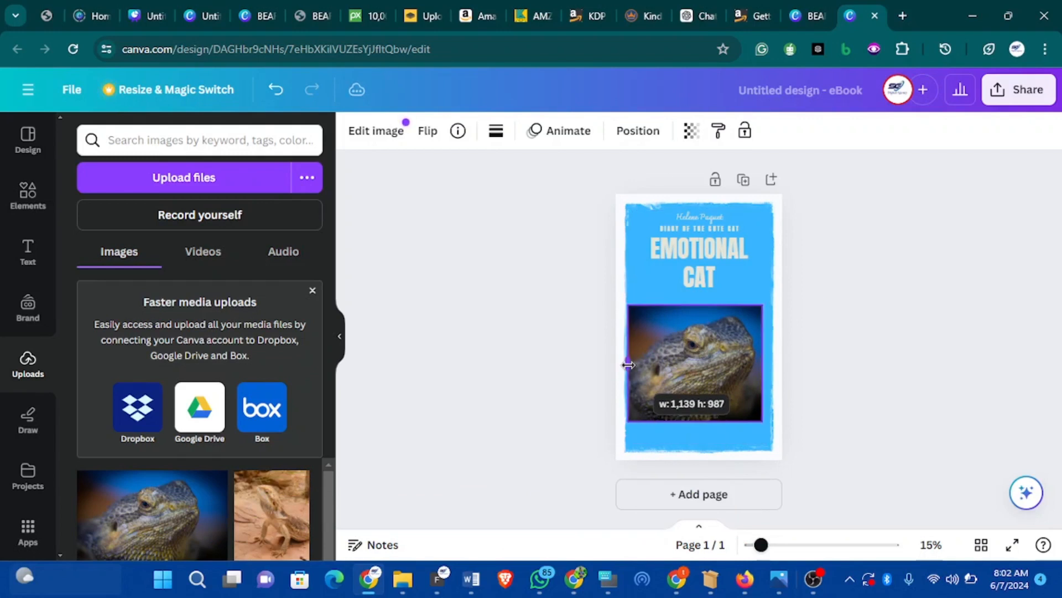
pyautogui.moveTo(629, 364); pyautogui.dragTo(628, 365)
pyautogui.moveTo(760, 359)
pyautogui.mouseDown()
pyautogui.moveTo(770, 360)
pyautogui.moveTo(767, 374)
pyautogui.mouseUp()
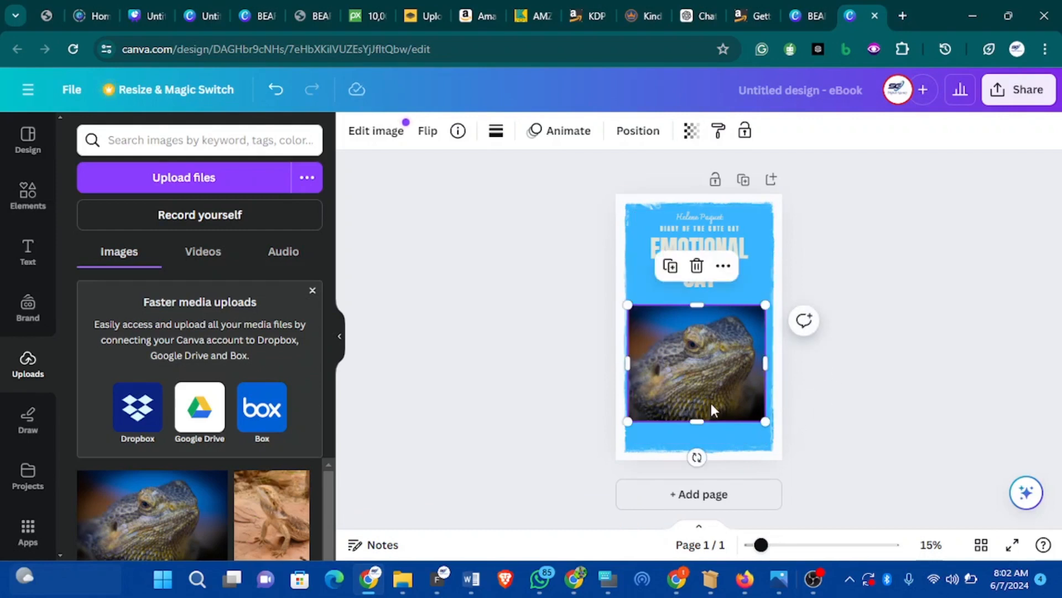
pyautogui.moveTo(705, 367); pyautogui.dragTo(713, 374)
pyautogui.click(811, 340)
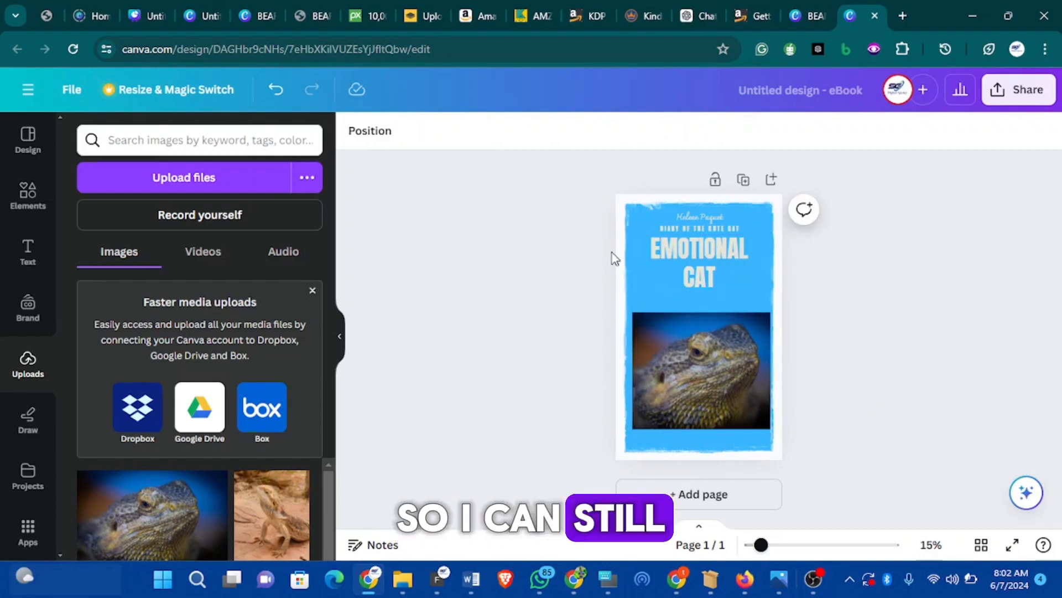
pyautogui.moveTo(716, 384); pyautogui.dragTo(716, 376)
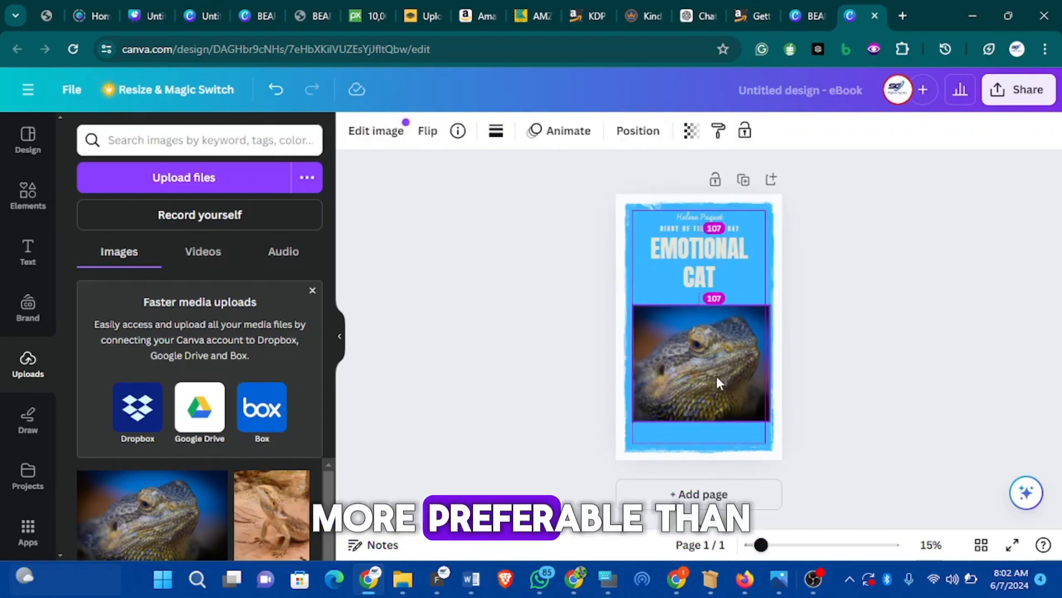
pyautogui.click(889, 367)
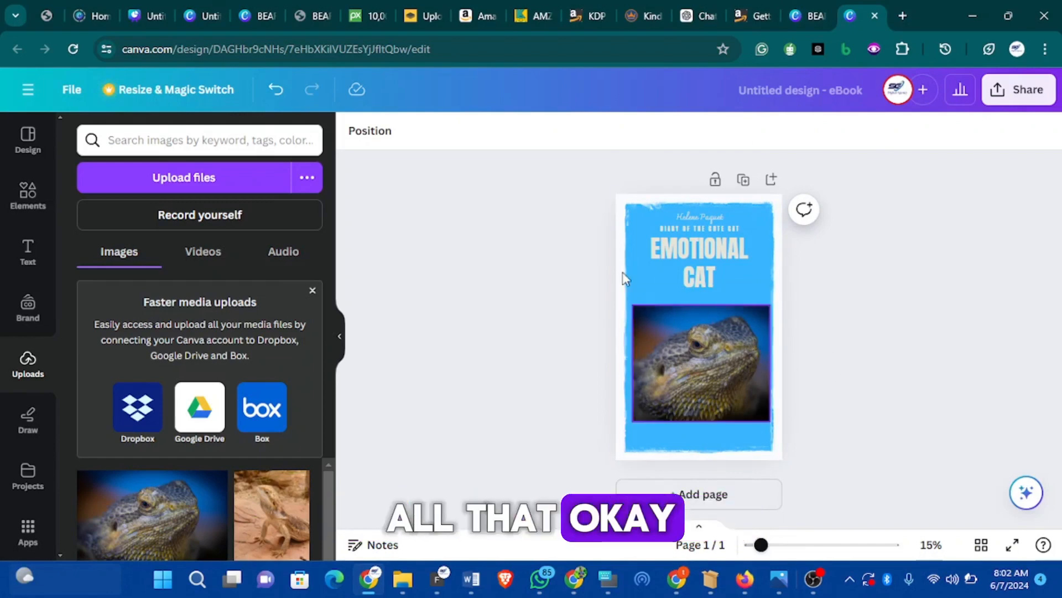
# Close the extra Bearded Dragon tab and return to the eBook cover design
pyautogui.click(821, 16)
pyautogui.hotkey('ctrl', 'w')
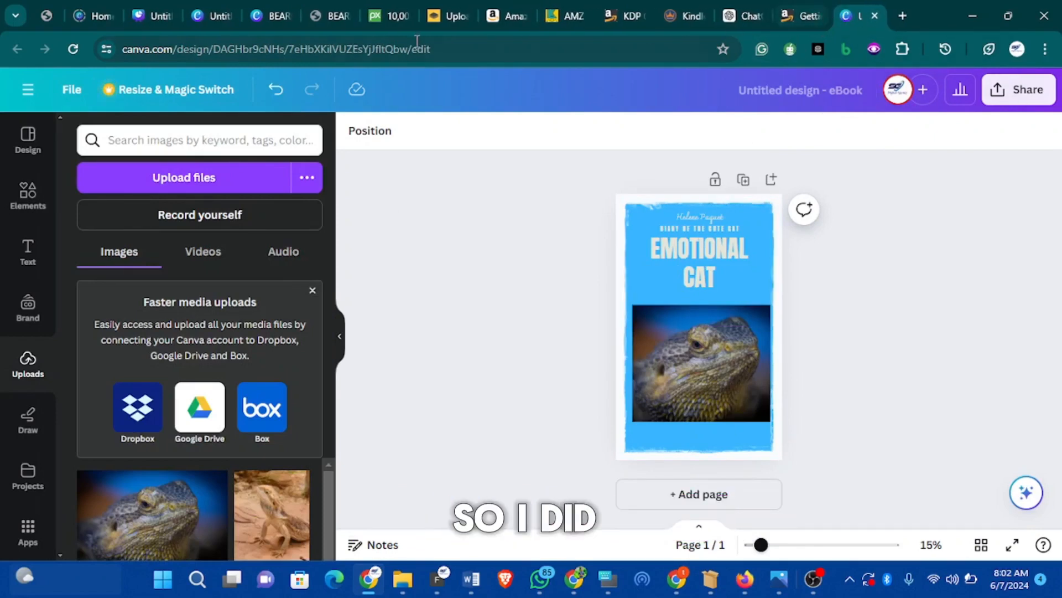
pyautogui.click(268, 13)
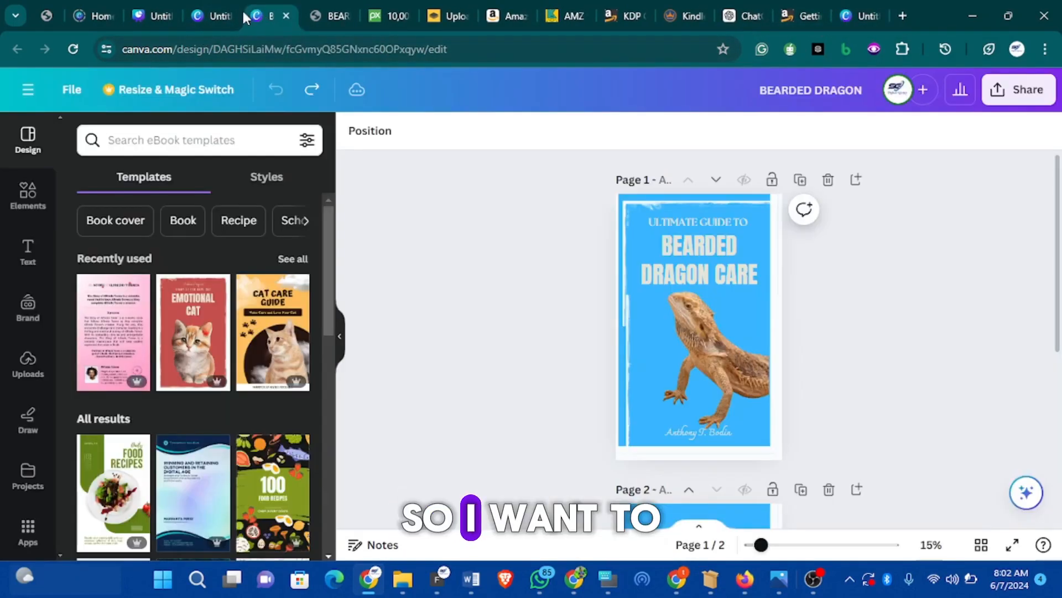
pyautogui.click(856, 15)
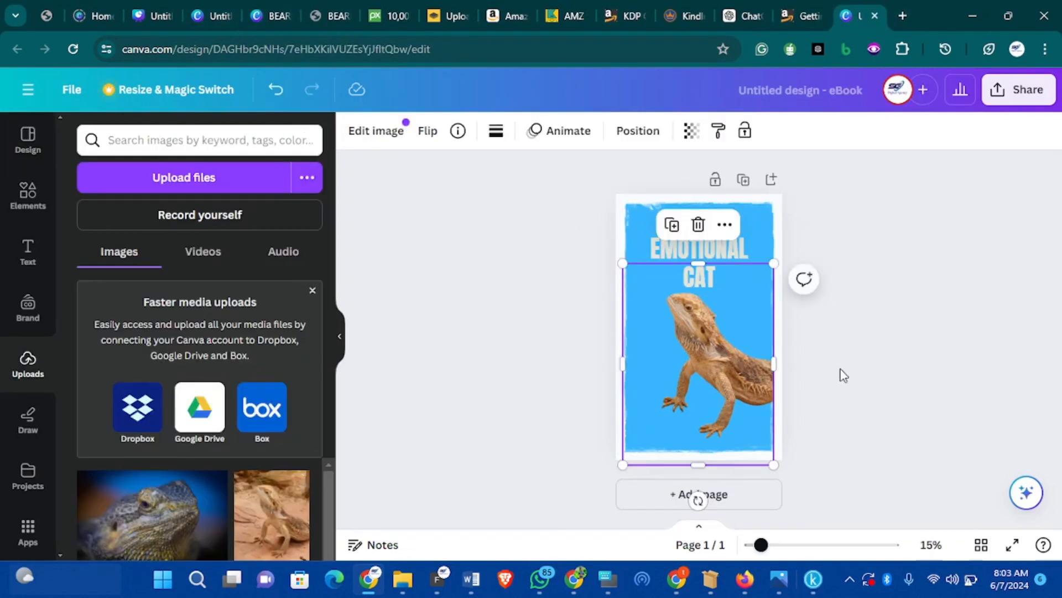
pyautogui.click(713, 246)
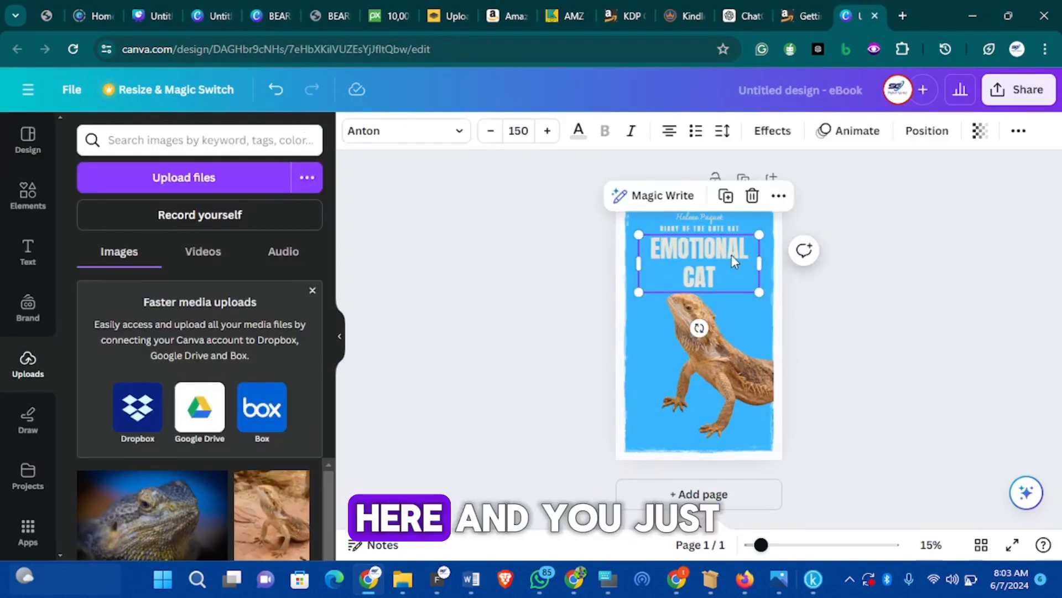
# Check the reference cover, then replace the EMOTIONAL CAT title text with BEARDED DRAGON CARE
pyautogui.doubleClick(696, 261)
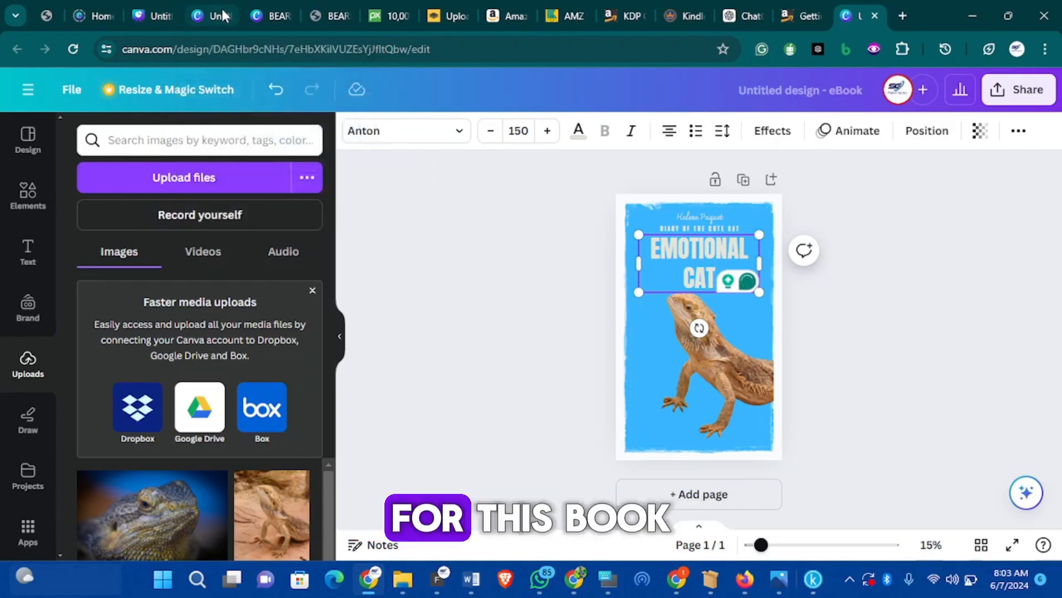
pyautogui.click(270, 16)
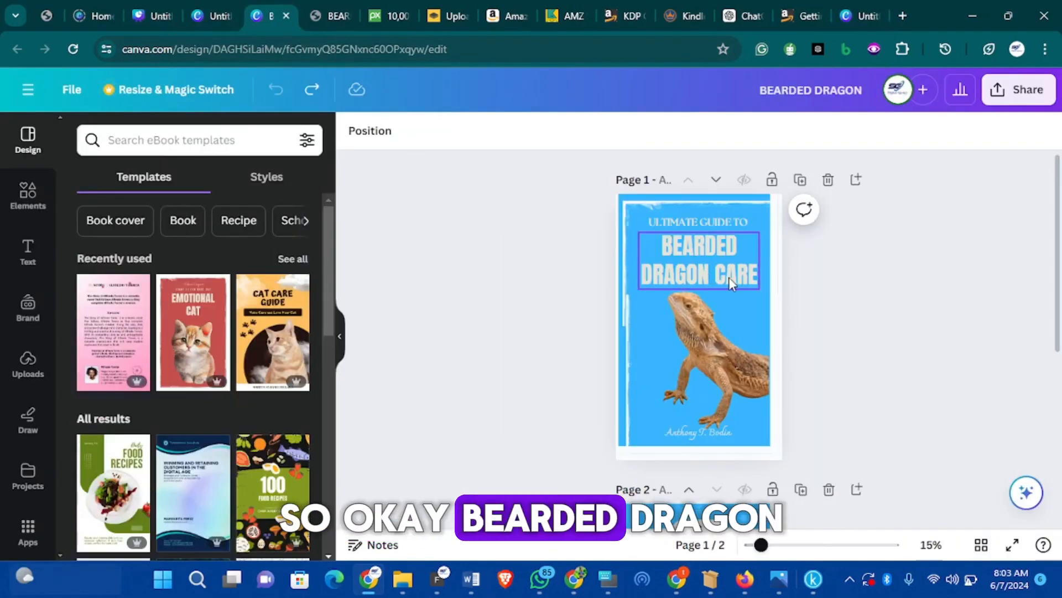
pyautogui.click(854, 15)
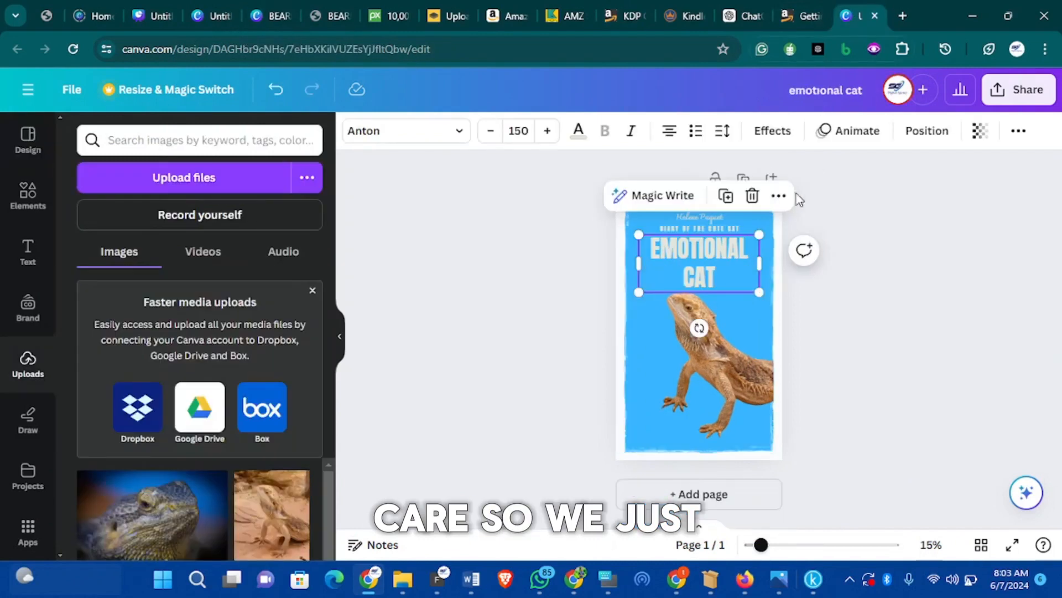
pyautogui.click(680, 274)
pyautogui.click(744, 266)
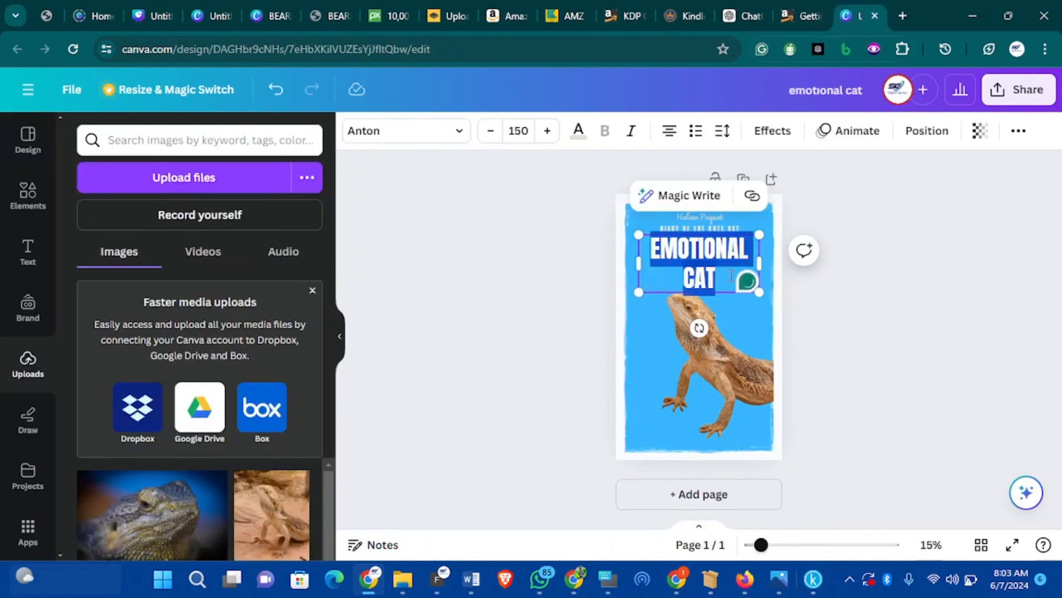
pyautogui.click(729, 277)
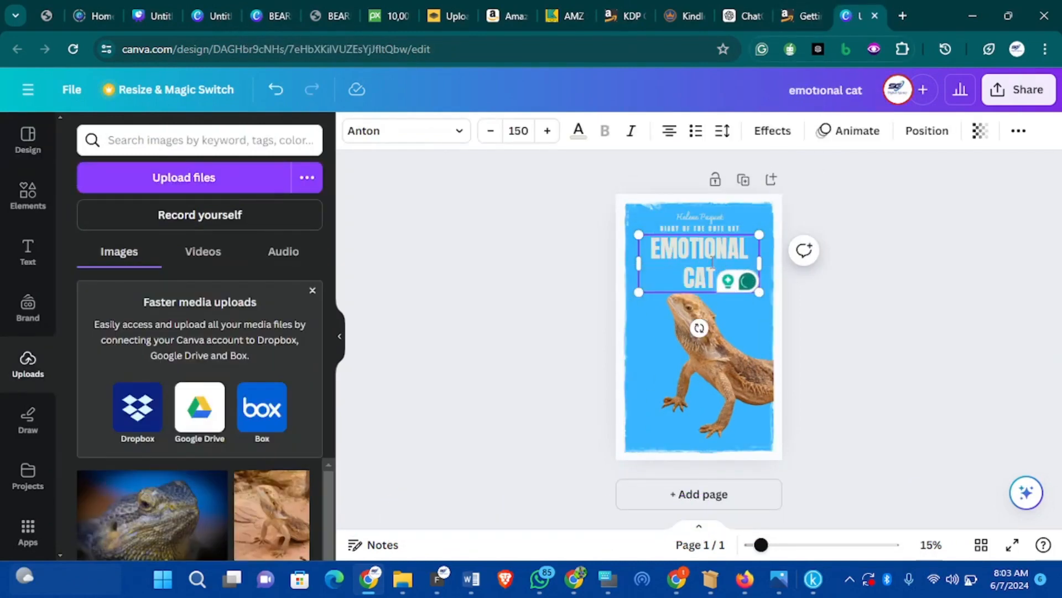
pyautogui.doubleClick(712, 259)
pyautogui.click(720, 275)
pyautogui.tripleClick(708, 265)
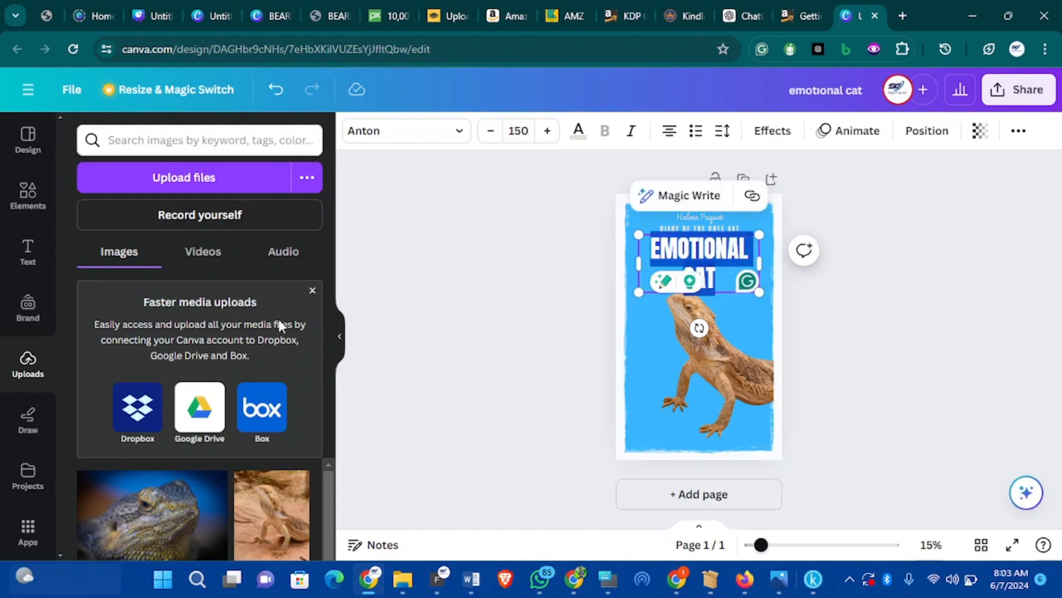
pyautogui.write('B')
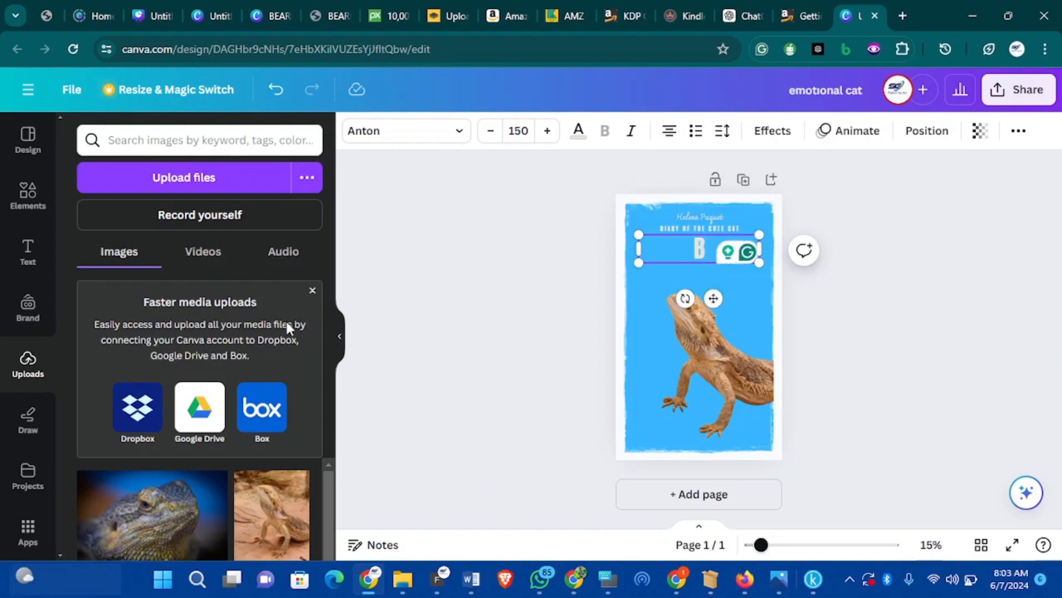
pyautogui.write('EARDED DRA')
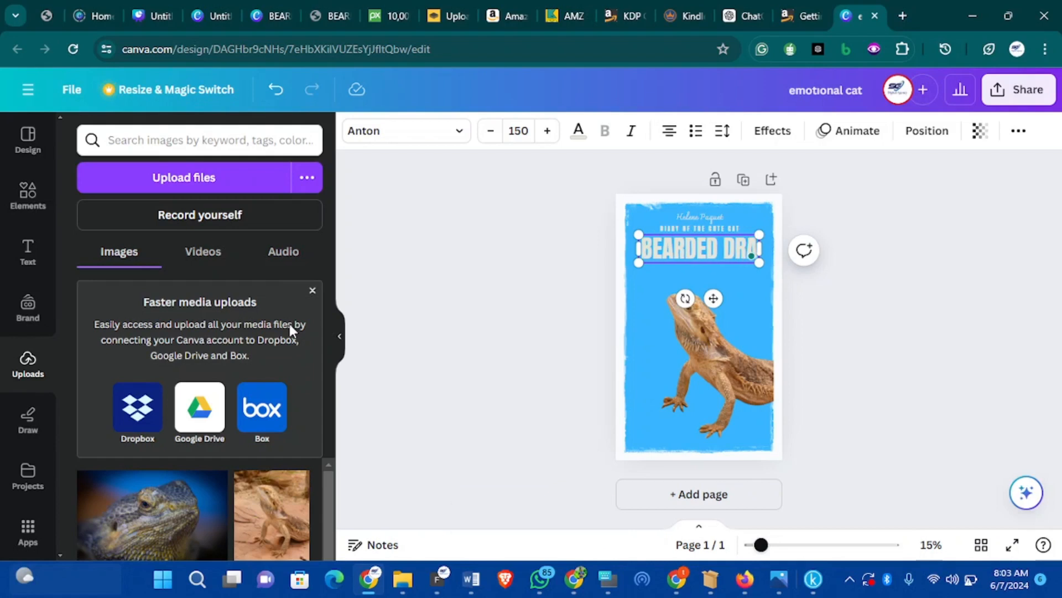
pyautogui.write('GON CARE')
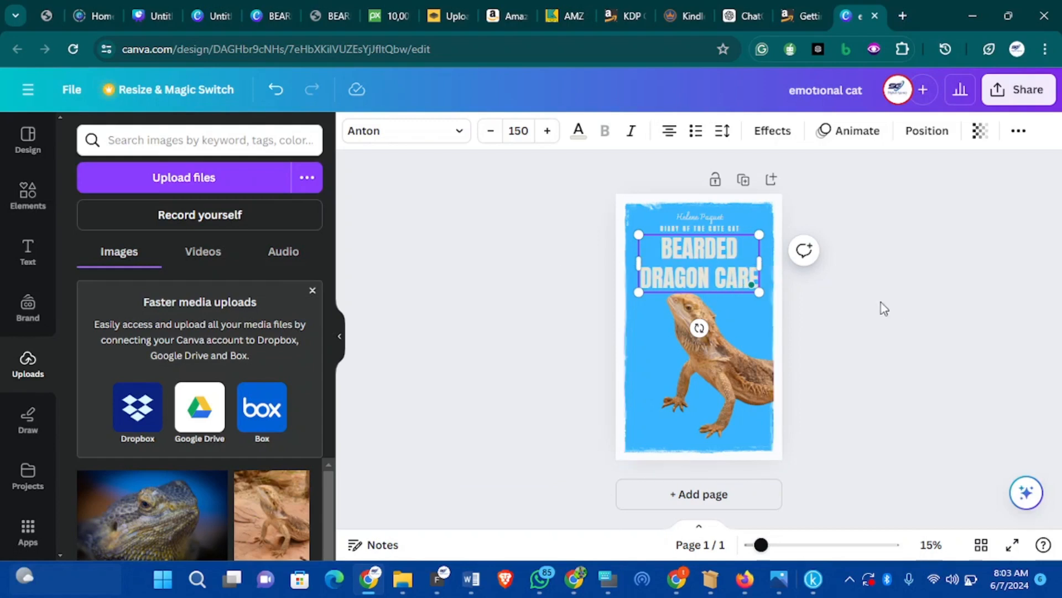
# Set the BEARDED DRAGON CARE title to font size 148 and nudge it into place
pyautogui.click(865, 315)
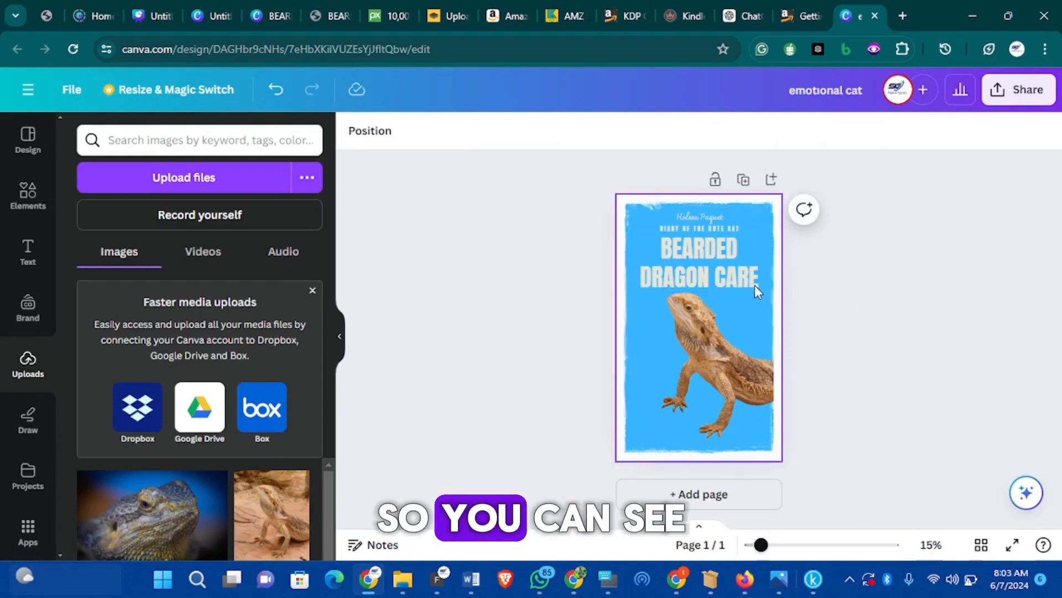
pyautogui.click(702, 261)
pyautogui.click(490, 131)
pyautogui.click(498, 137)
pyautogui.click(547, 137)
pyautogui.click(548, 139)
pyautogui.moveTo(708, 291); pyautogui.dragTo(709, 269)
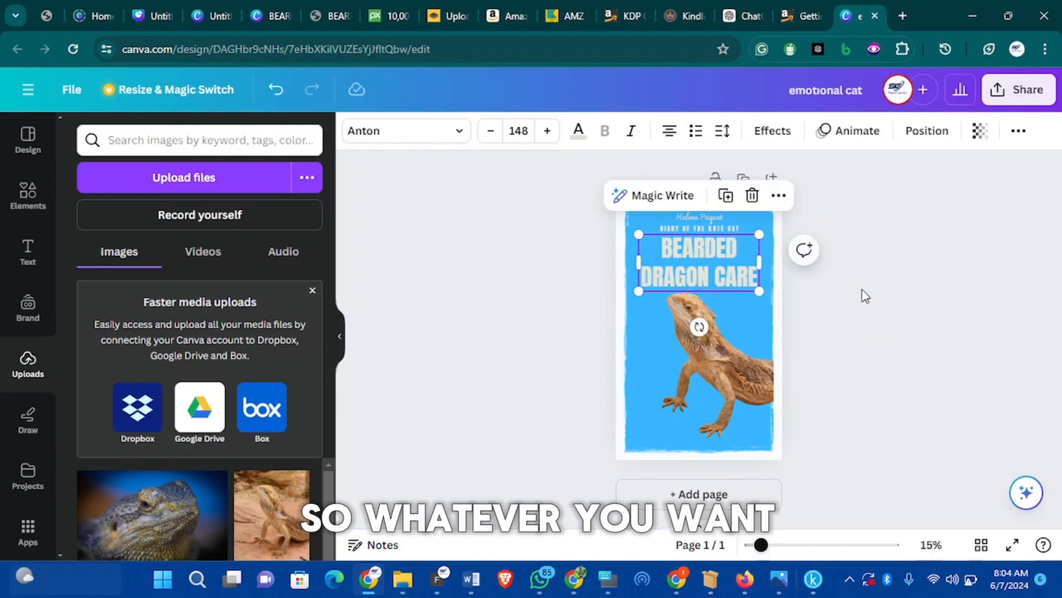
pyautogui.click(830, 277)
# Move the lizard image lower, shrink it from the corner, and shift the title slightly down
pyautogui.click(723, 228)
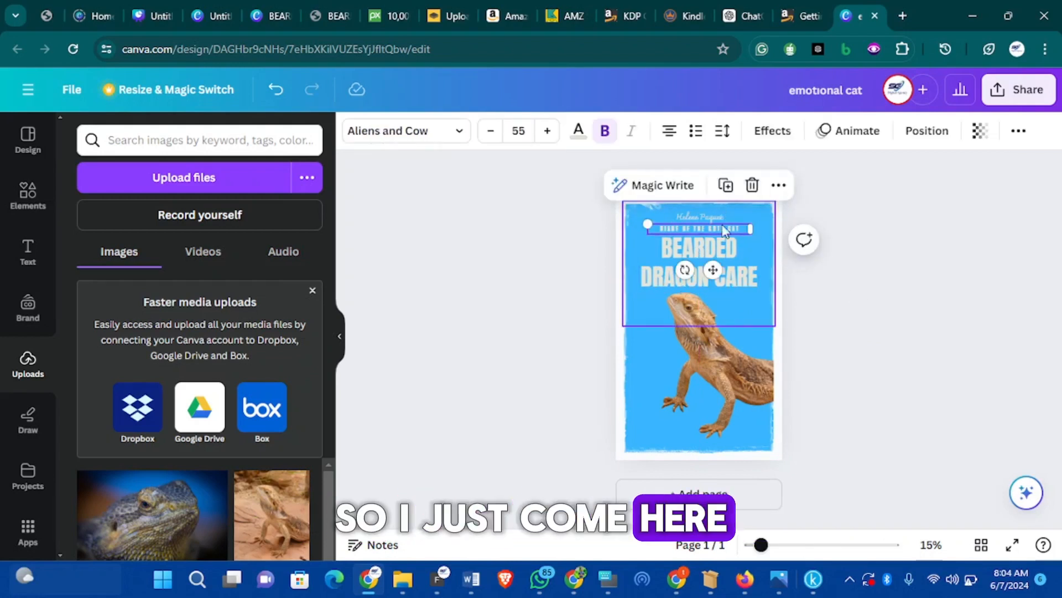
pyautogui.click(714, 376)
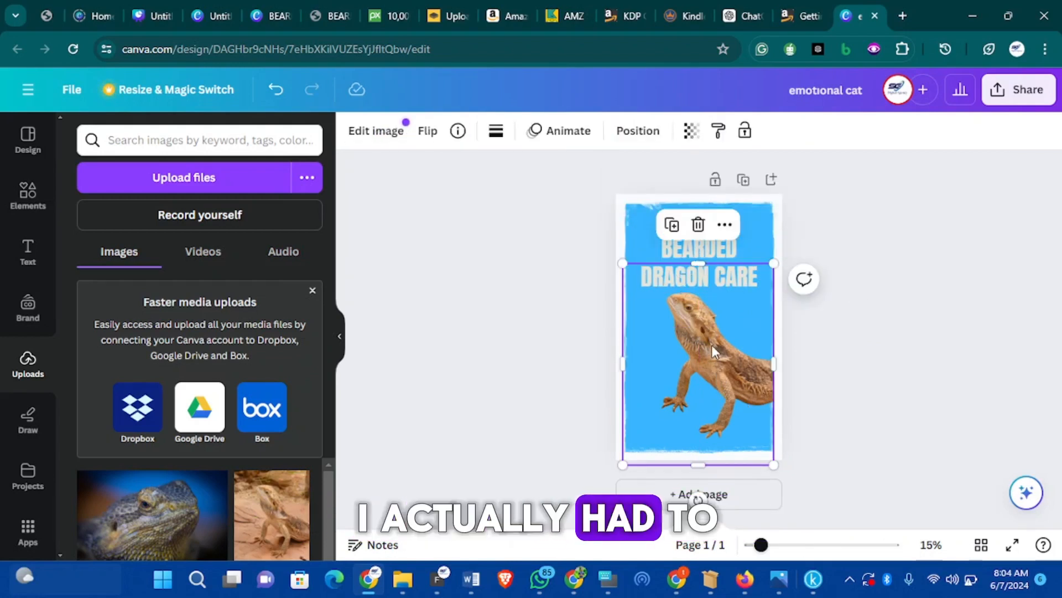
pyautogui.moveTo(709, 341); pyautogui.dragTo(706, 360)
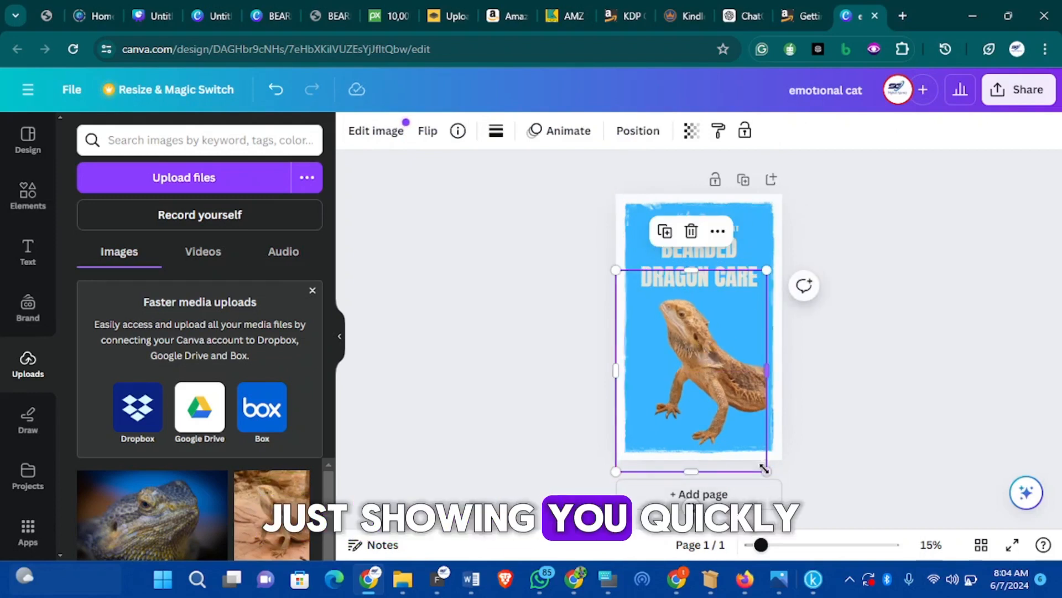
pyautogui.moveTo(766, 471); pyautogui.dragTo(755, 451)
pyautogui.moveTo(699, 357); pyautogui.dragTo(715, 365)
pyautogui.click(819, 383)
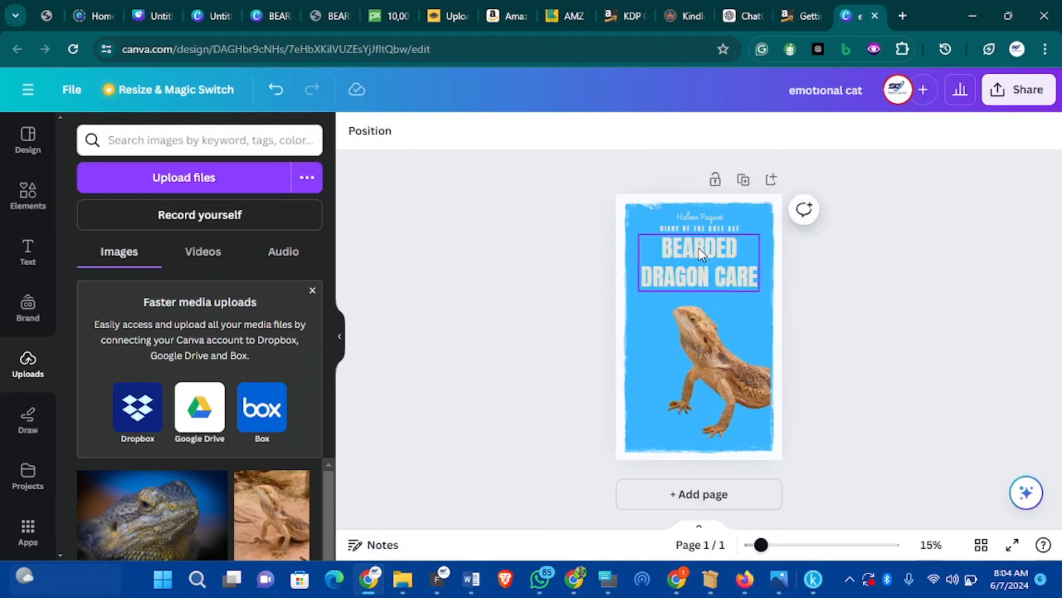
pyautogui.click(700, 253)
pyautogui.moveTo(700, 253); pyautogui.dragTo(700, 260)
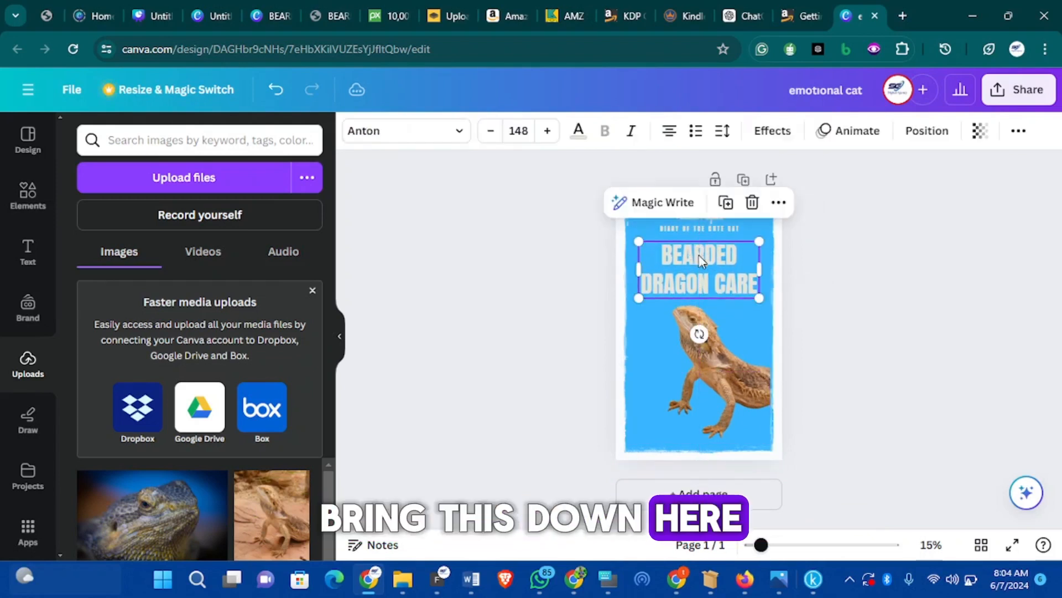
# Select the DIARY OF THE CUTE CAT subtitle line and check the reference cover's wording
pyautogui.click(828, 307)
pyautogui.click(697, 228)
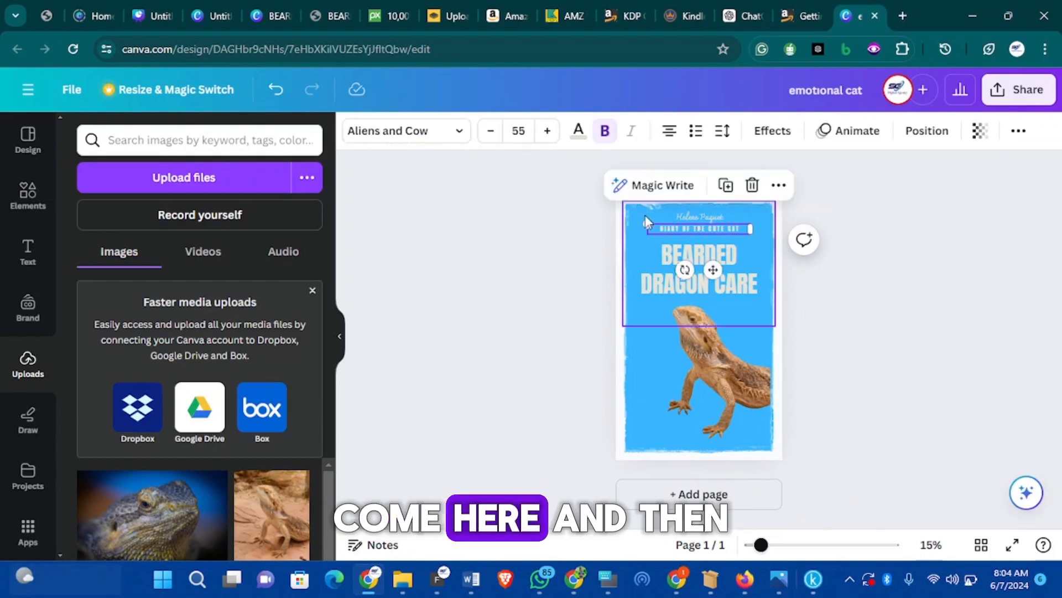
pyautogui.click(742, 227)
pyautogui.click(743, 227)
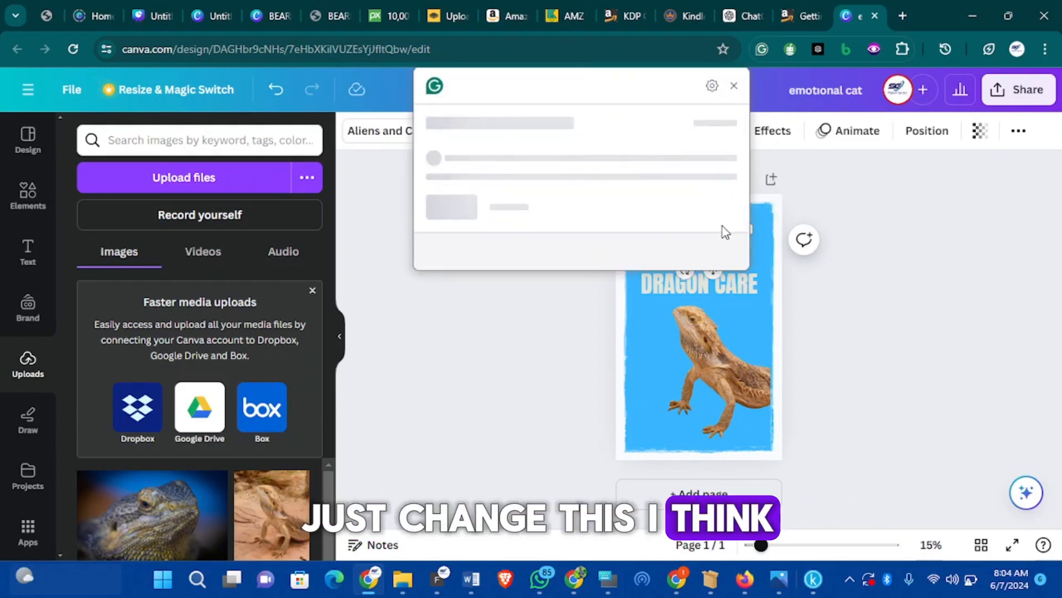
pyautogui.click(816, 310)
pyautogui.click(707, 224)
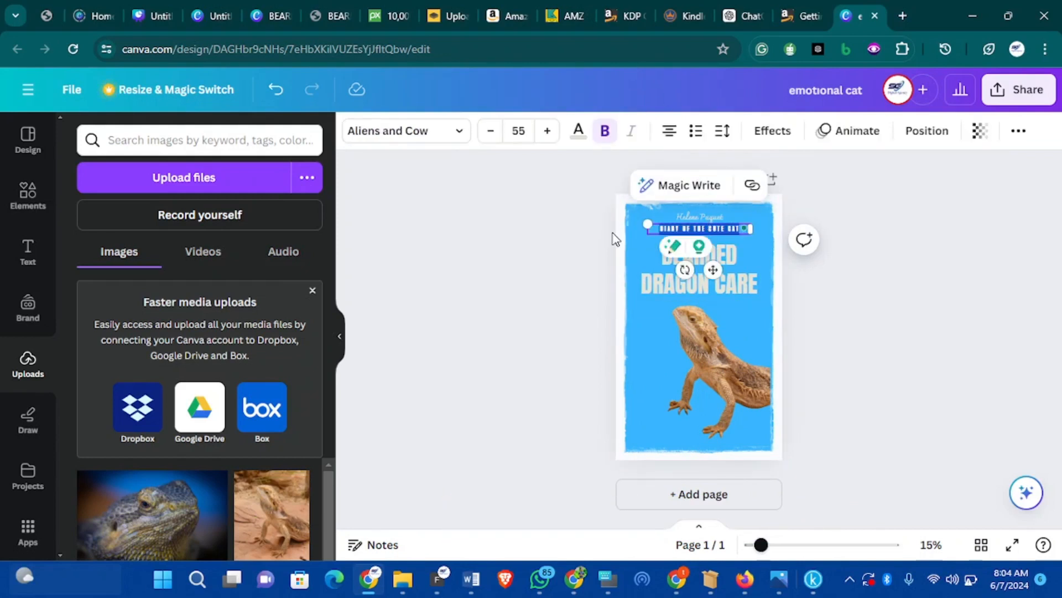
pyautogui.click(277, 16)
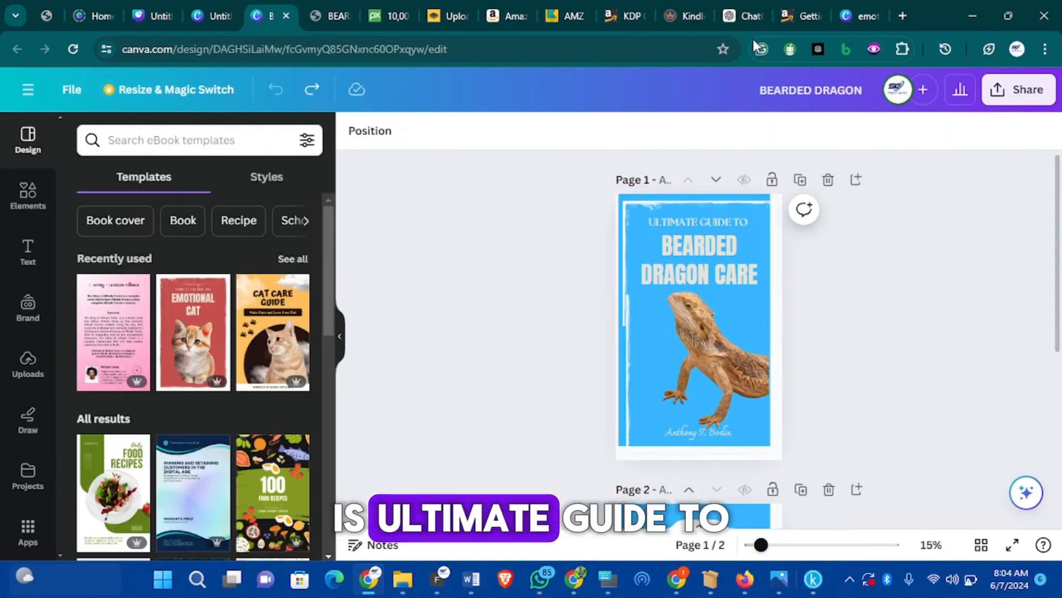
pyautogui.click(845, 15)
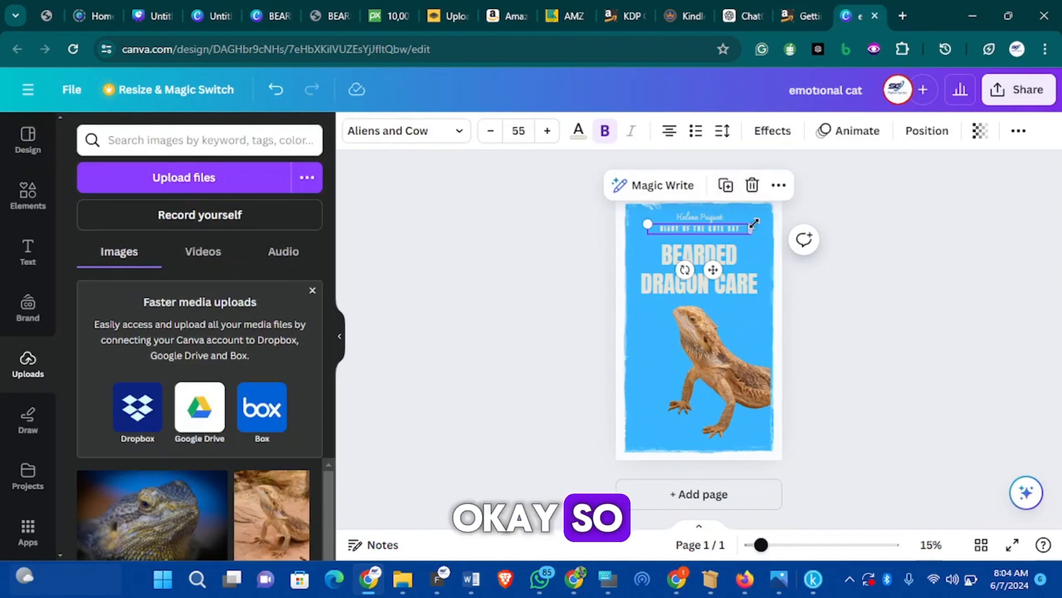
# Replace the subtitle with ULTIMATE GUIDE TO and enlarge it to size 66
pyautogui.click(738, 227)
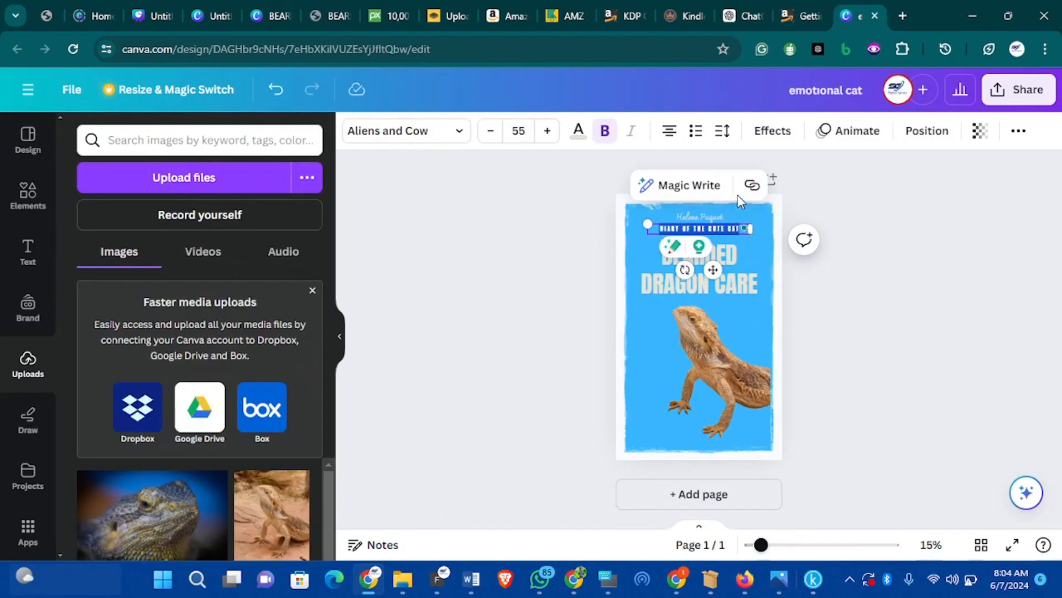
pyautogui.press('BackSpace')
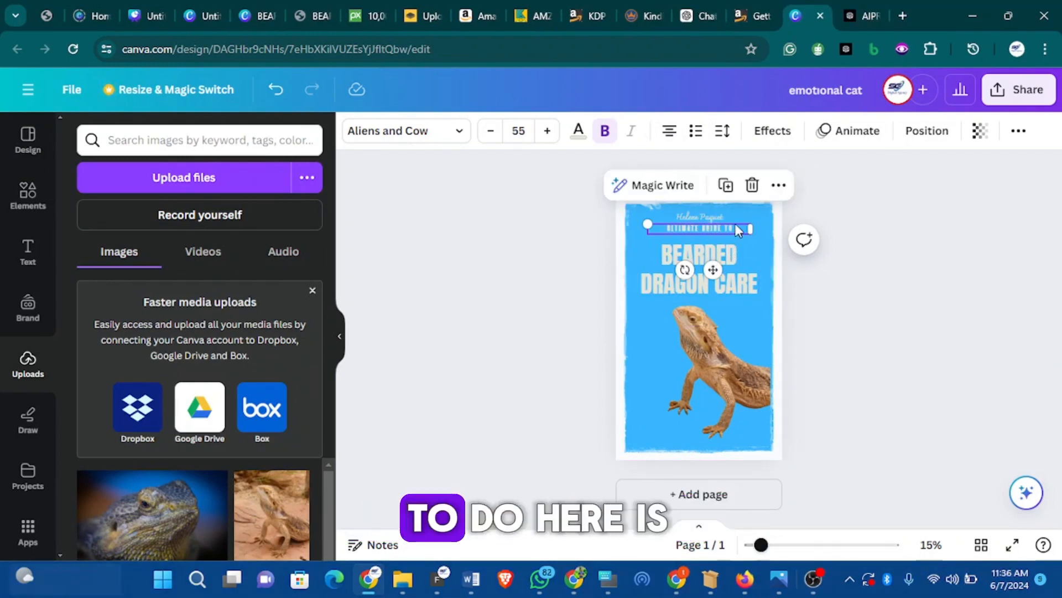
pyautogui.click(544, 133)
pyautogui.click(545, 133)
pyautogui.click(544, 133)
pyautogui.click(545, 133)
pyautogui.click(544, 133)
pyautogui.click(545, 134)
pyautogui.click(545, 134)
pyautogui.click(546, 131)
pyautogui.click(546, 132)
pyautogui.click(547, 132)
pyautogui.click(546, 132)
# Apply League Spartan to the ULTIMATE GUIDE TO line and reduce it to size 62
pyautogui.click(459, 135)
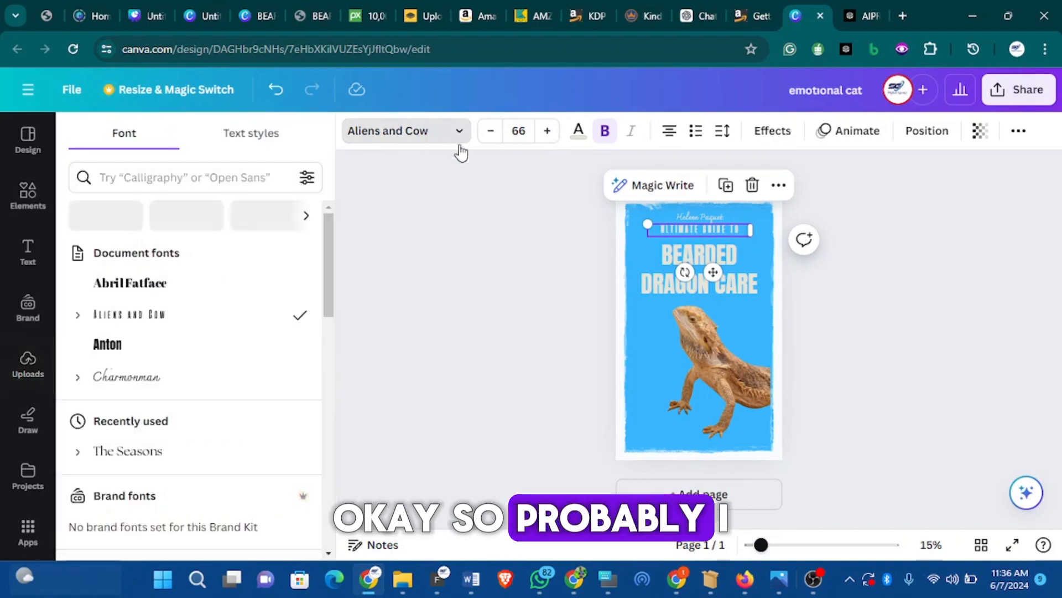
pyautogui.scroll(-5, 229, 332)
pyautogui.scroll(-2, 231, 334)
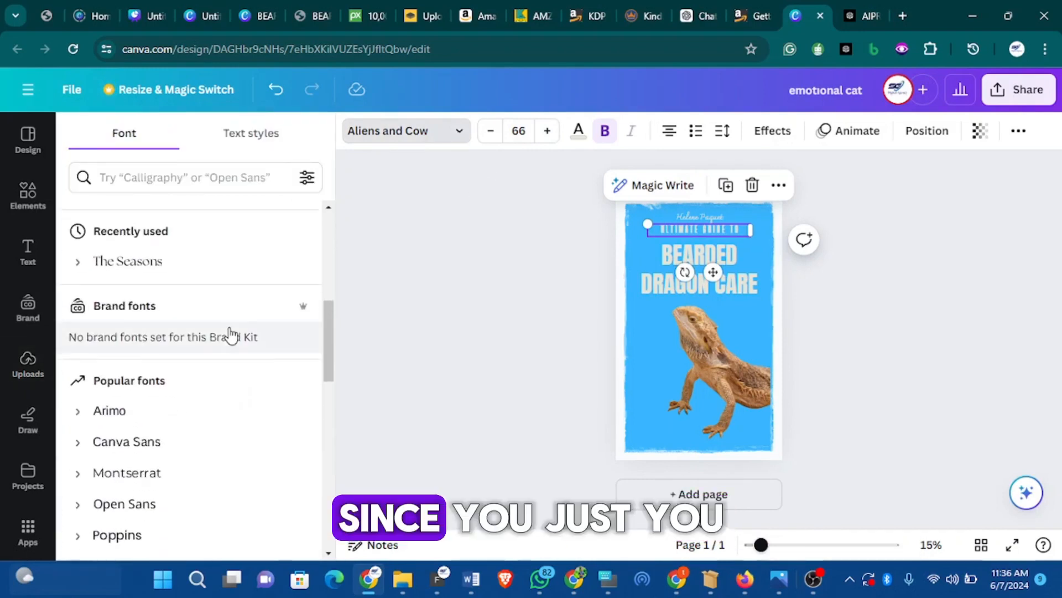
pyautogui.scroll(-6, 216, 290)
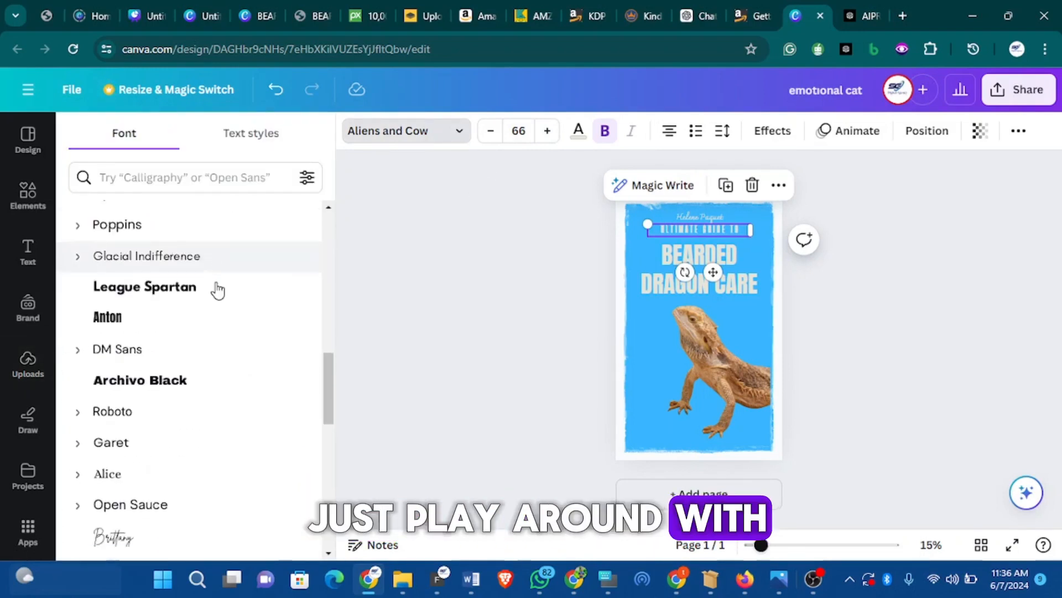
pyautogui.scroll(1, 216, 299)
pyautogui.scroll(-2, 215, 311)
pyautogui.scroll(1, 216, 307)
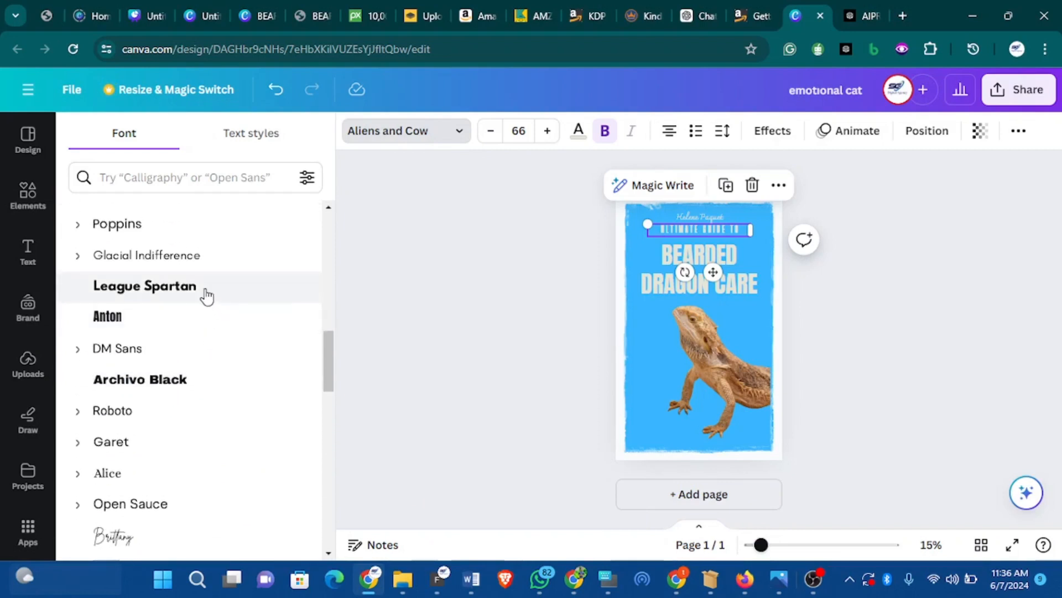
pyautogui.click(226, 293)
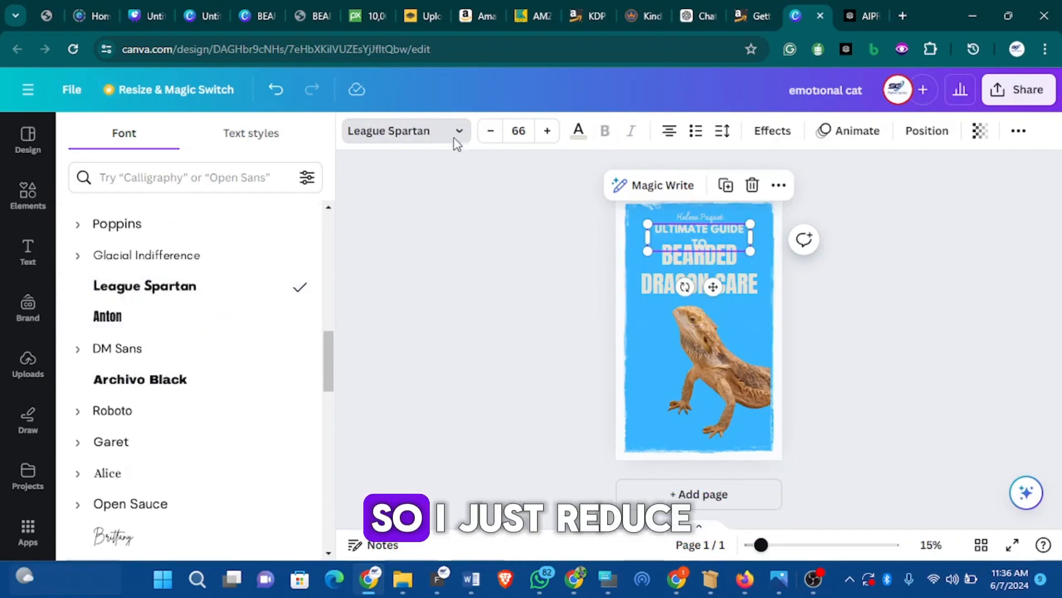
pyautogui.click(493, 137)
pyautogui.click(493, 138)
pyautogui.click(491, 131)
pyautogui.click(491, 131)
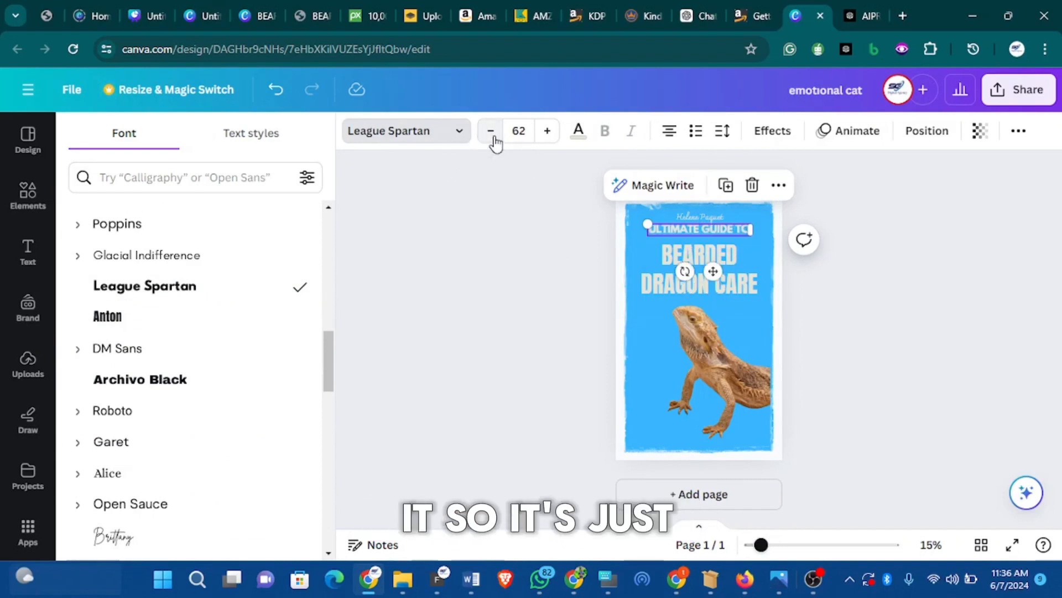
# Nudge the ULTIMATE GUIDE TO heading slightly lower on the cover
pyautogui.click(28, 365)
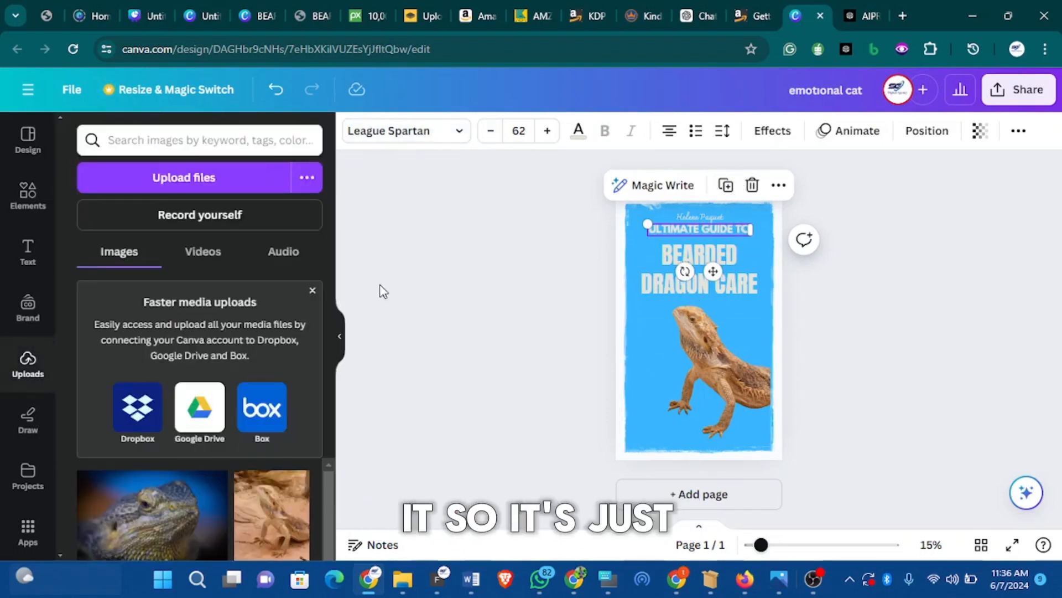
pyautogui.click(785, 273)
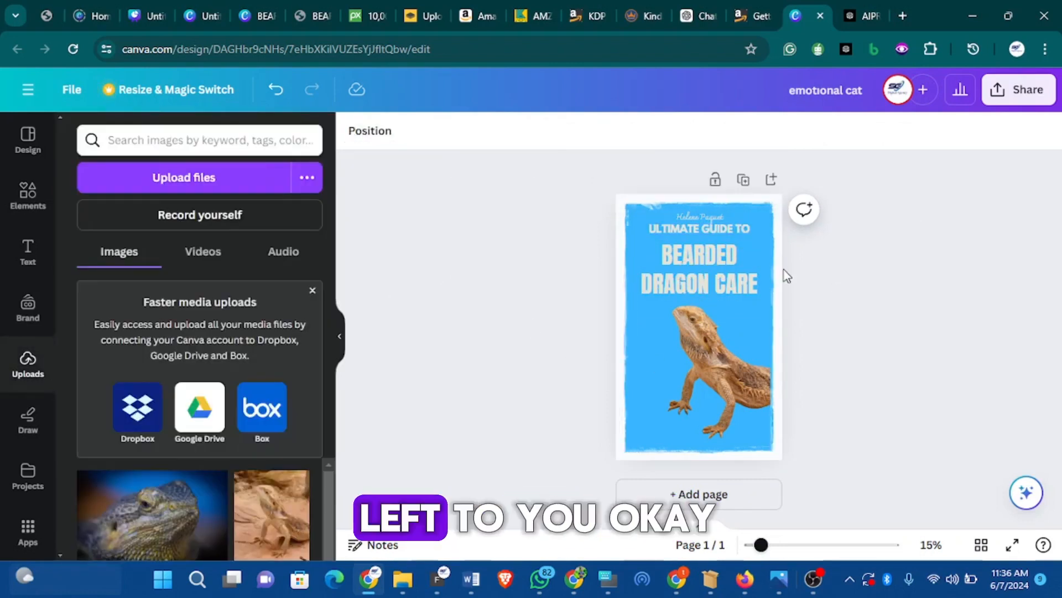
pyautogui.click(720, 230)
pyautogui.moveTo(714, 271); pyautogui.dragTo(713, 274)
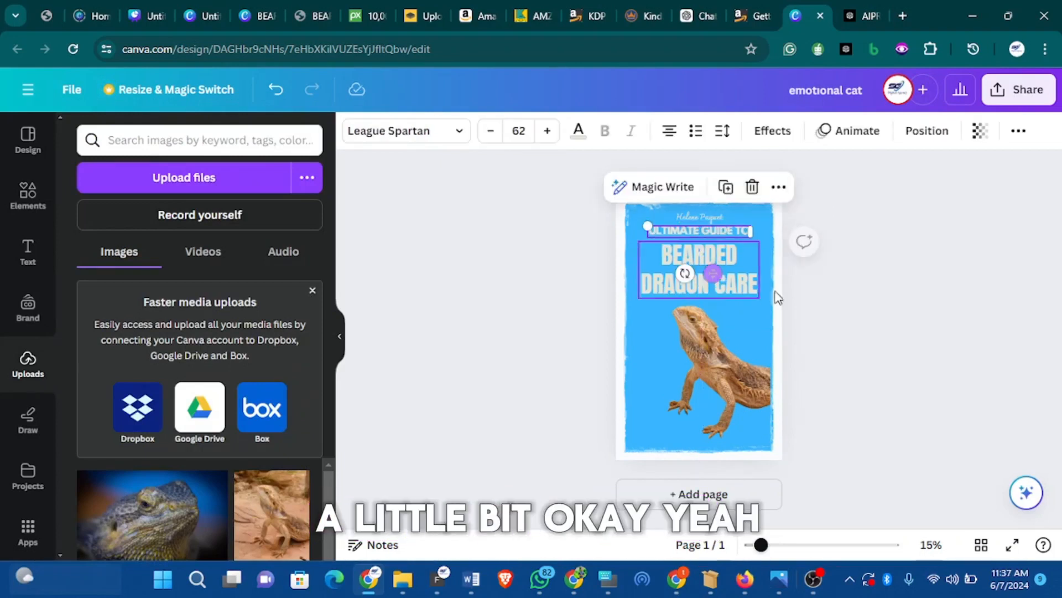
pyautogui.click(829, 325)
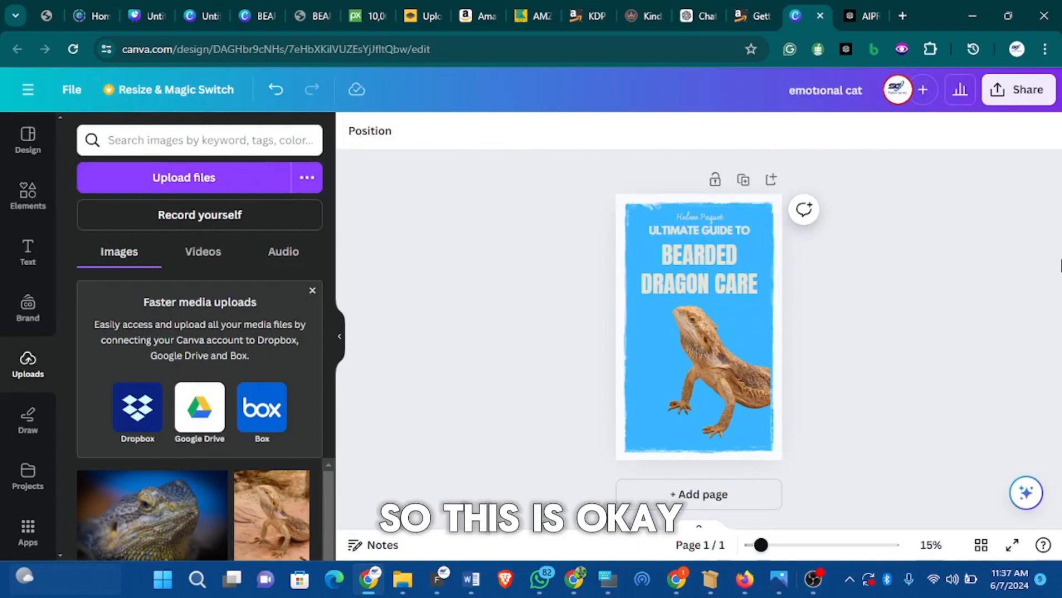
# Move the author name from the top of the cover to the bottom
pyautogui.click(702, 216)
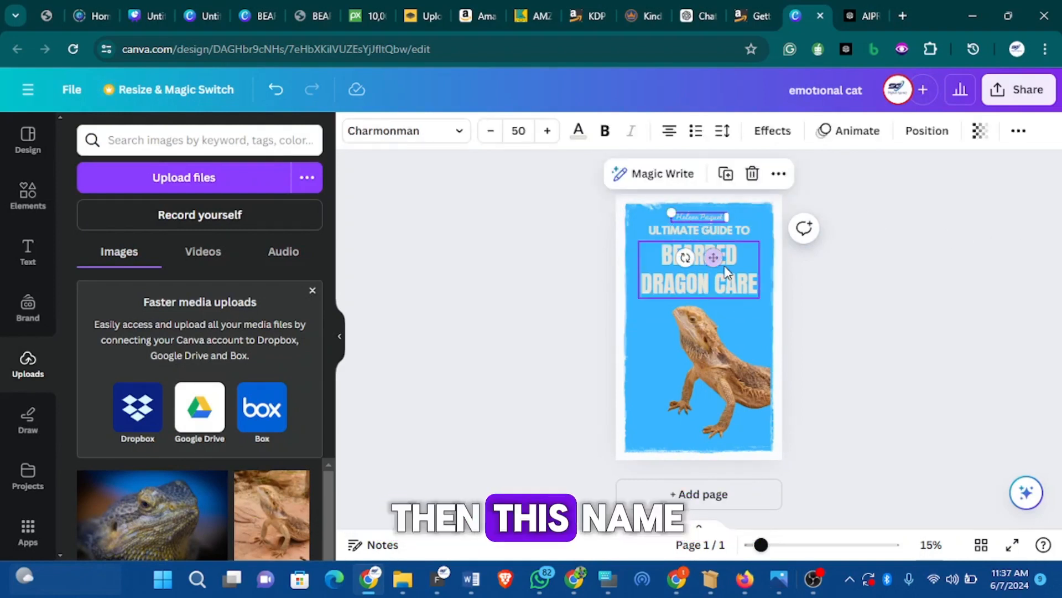
pyautogui.moveTo(713, 258); pyautogui.dragTo(706, 474)
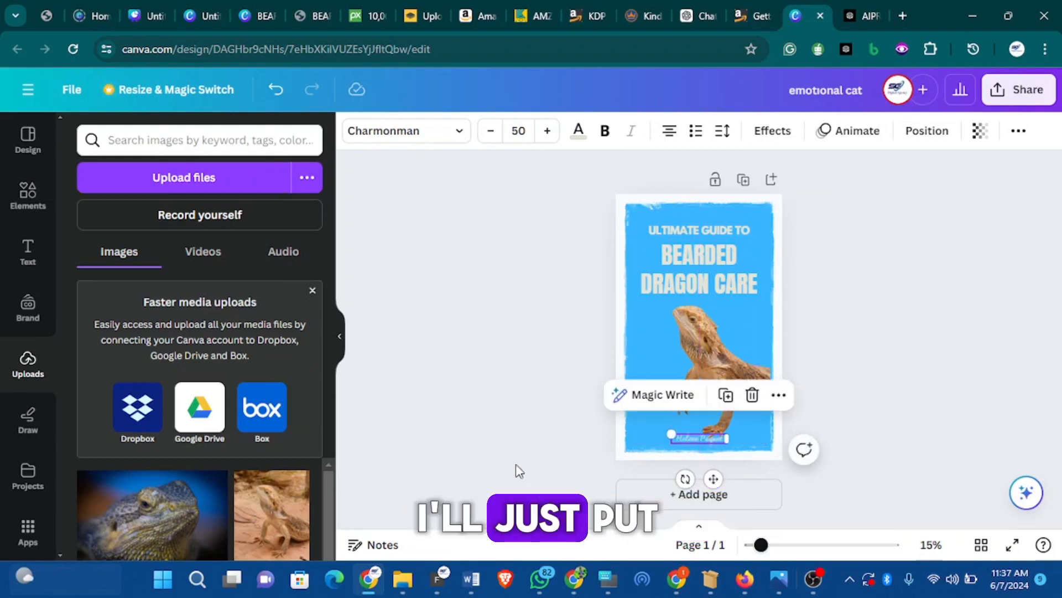
pyautogui.click(924, 288)
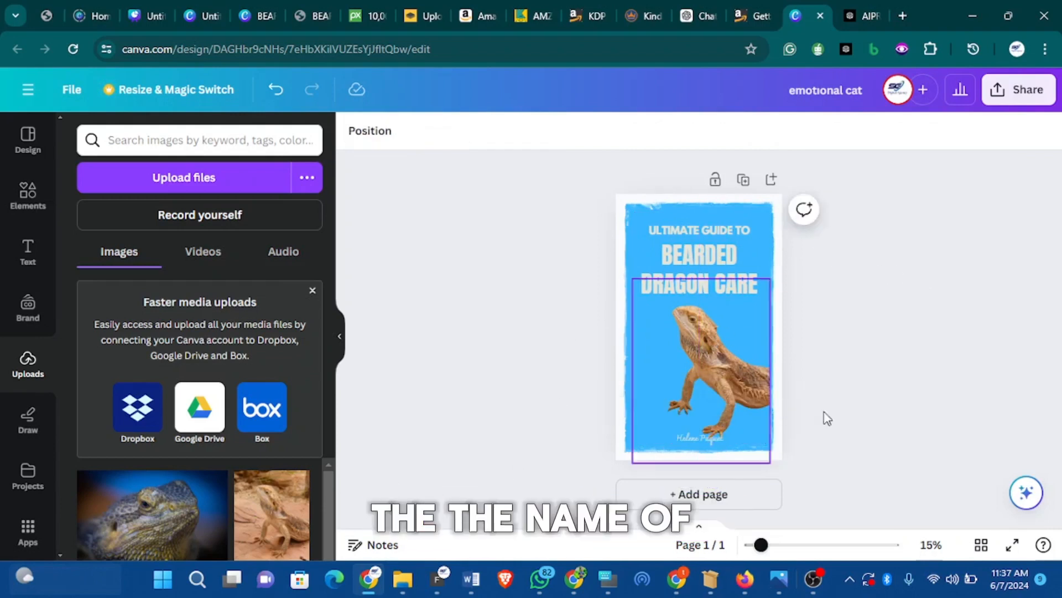
pyautogui.click(701, 438)
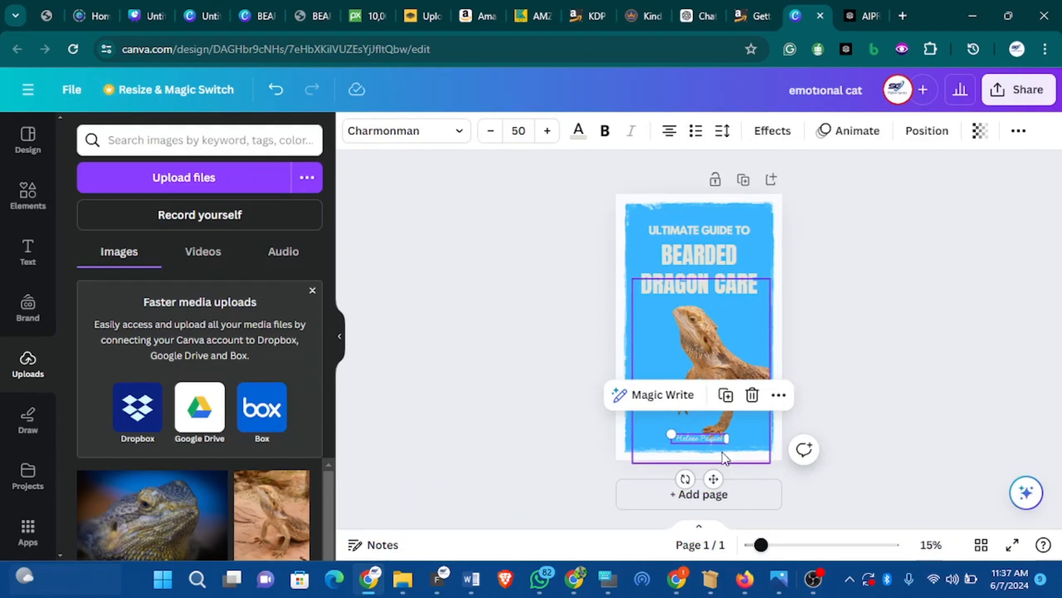
pyautogui.click(825, 310)
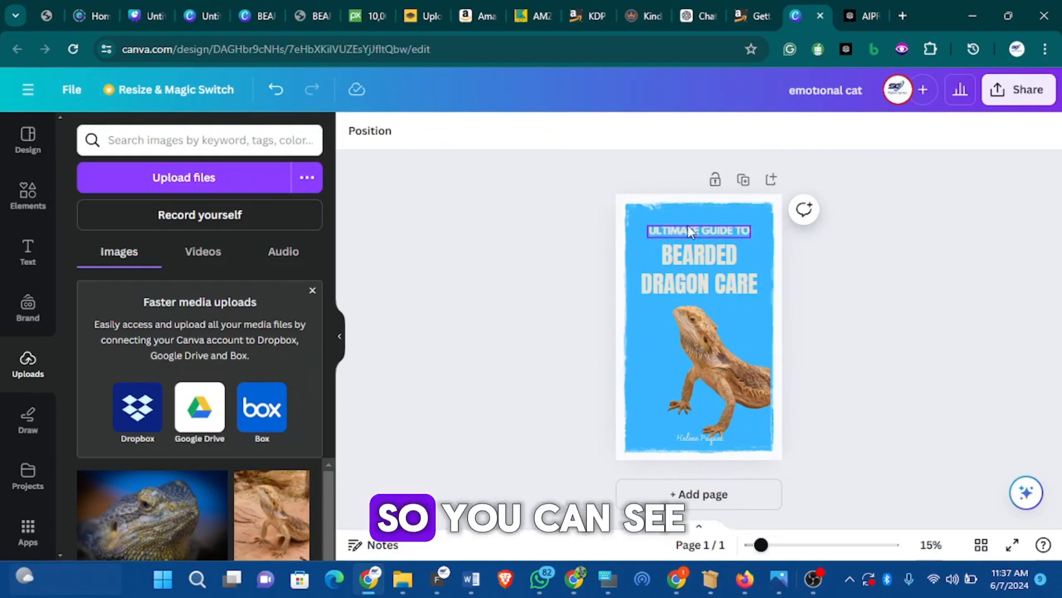
# Nudge the ULTIMATE GUIDE TO heading up slightly and adjust the BEARDED DRAGON CARE title
pyautogui.click(712, 229)
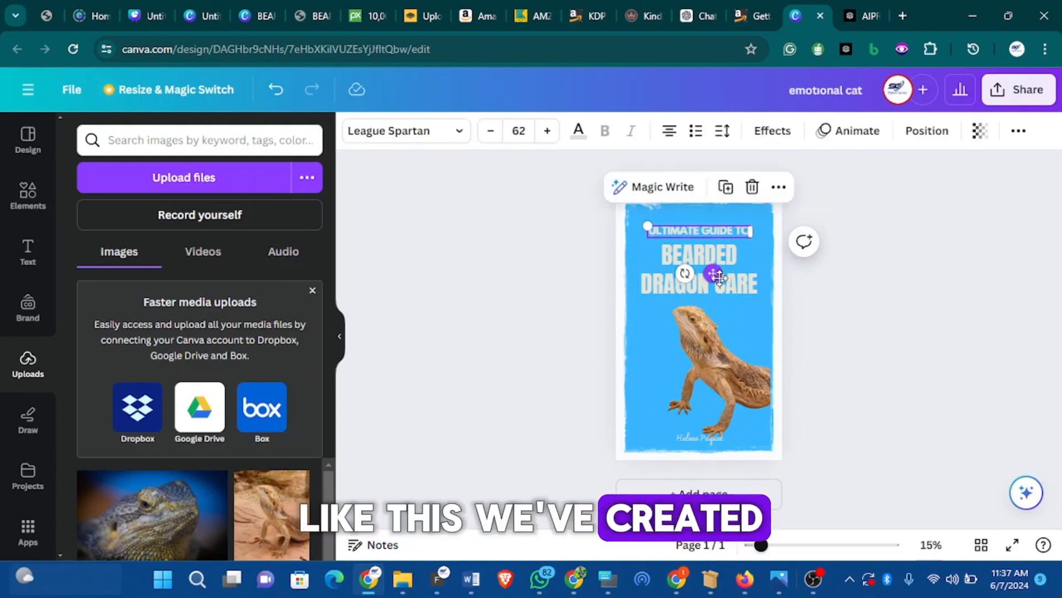
pyautogui.moveTo(720, 279); pyautogui.dragTo(719, 274)
pyautogui.click(702, 283)
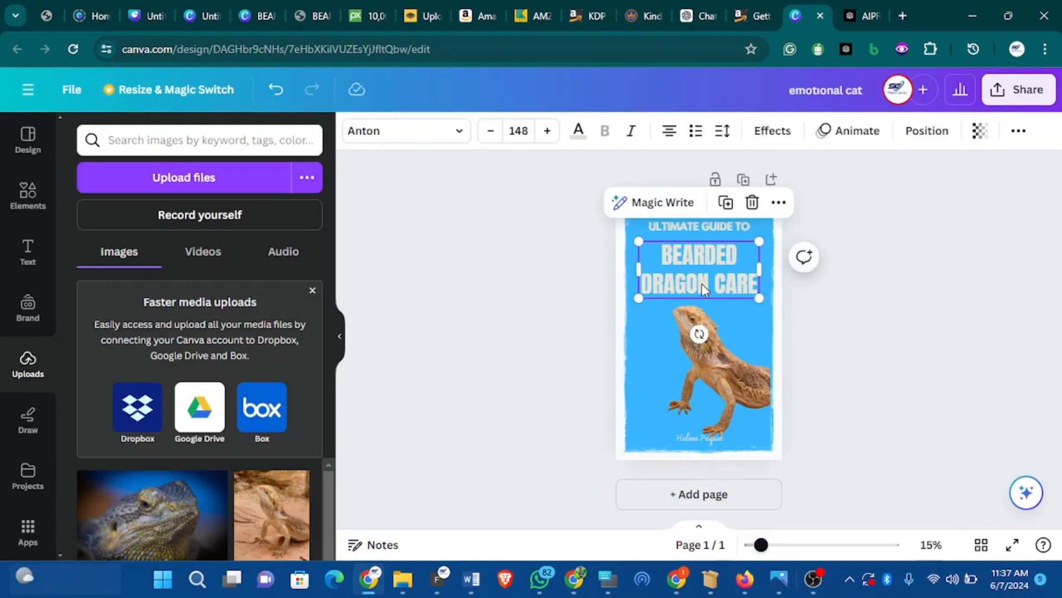
pyautogui.moveTo(699, 332)
pyautogui.mouseDown()
pyautogui.moveTo(699, 314)
pyautogui.moveTo(700, 330)
pyautogui.mouseUp()
pyautogui.click(809, 316)
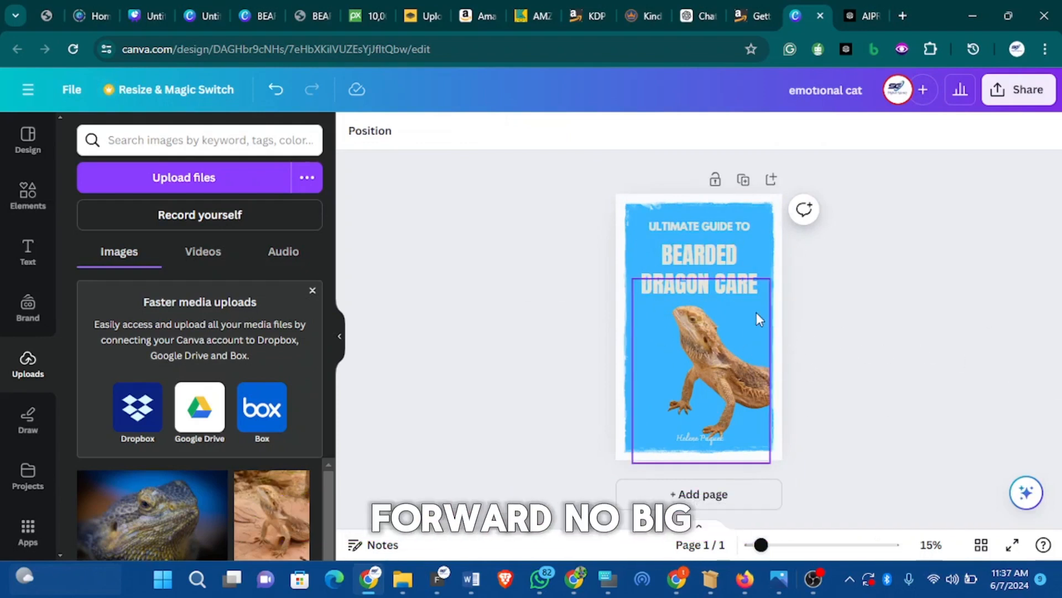
# Raise the lizard photo slightly and add a blank second page
pyautogui.click(713, 360)
pyautogui.moveTo(716, 361); pyautogui.dragTo(716, 359)
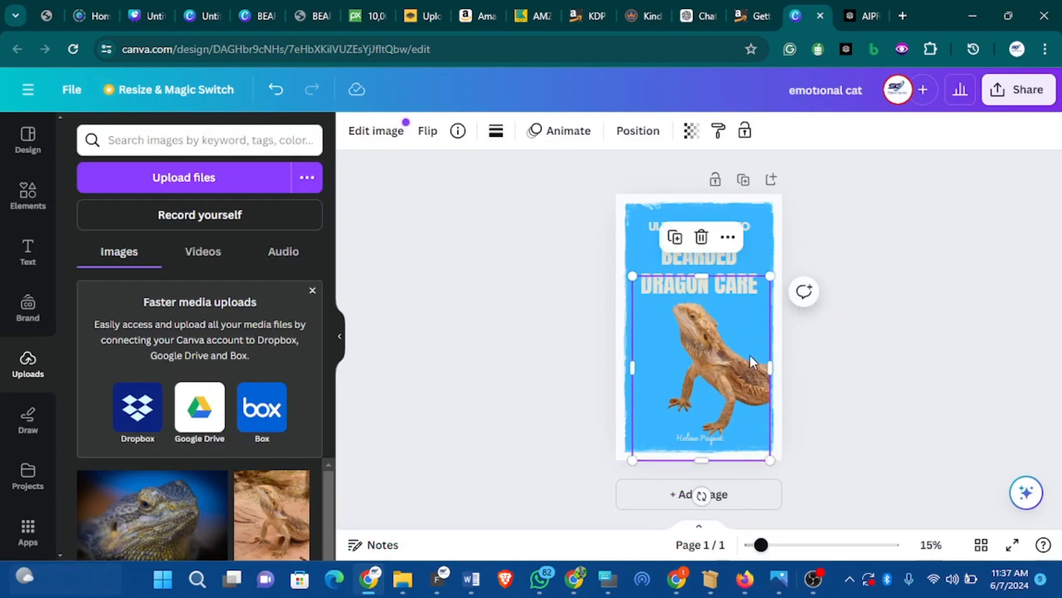
pyautogui.click(833, 359)
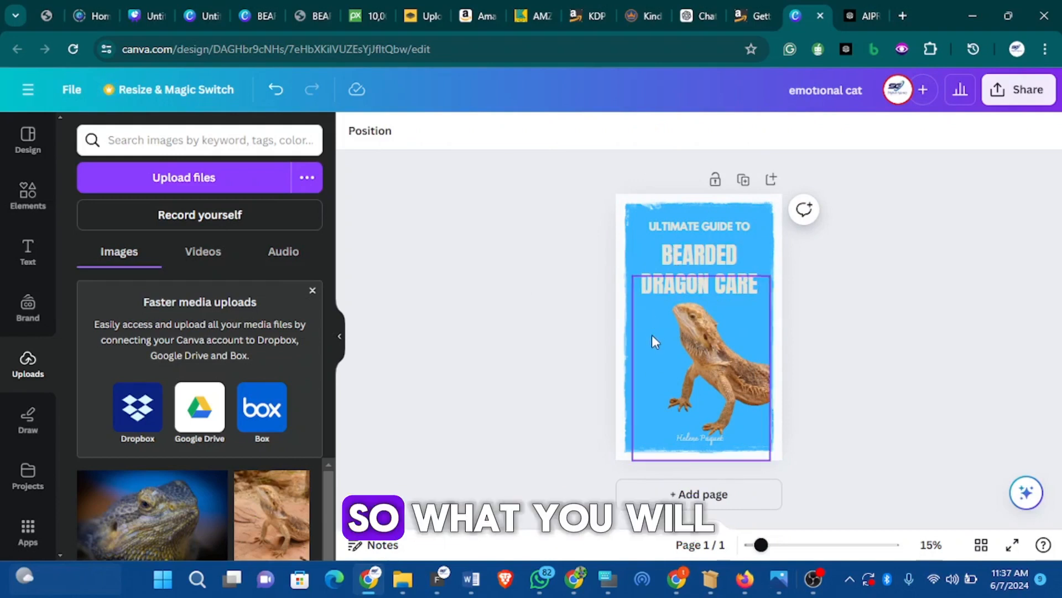
pyautogui.click(754, 495)
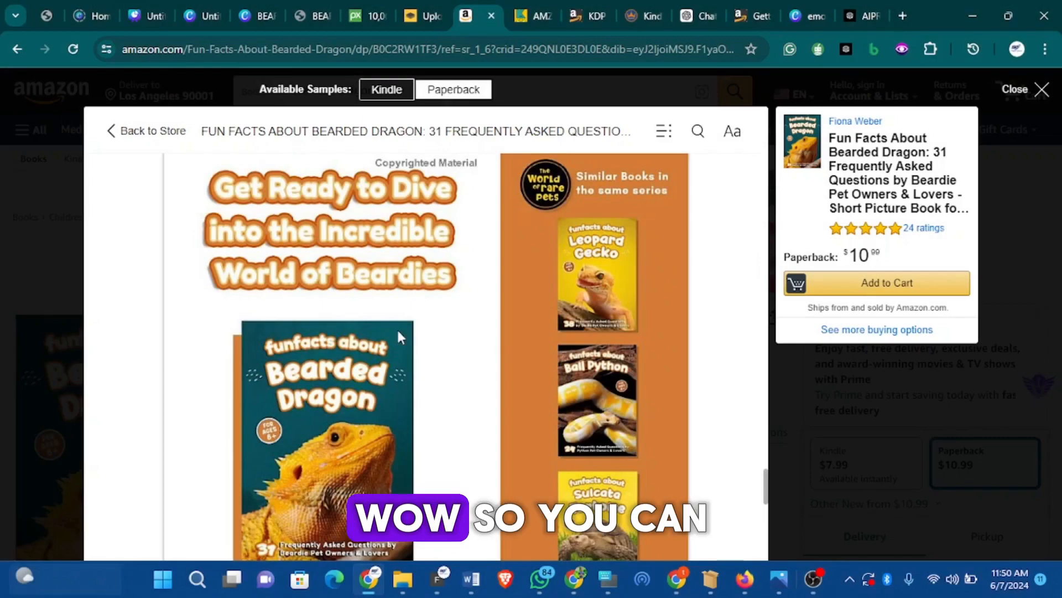
# Scroll through the Fun Facts About Bearded Dragon Look Inside pages to its series back cover
pyautogui.scroll(10, 374, 316)
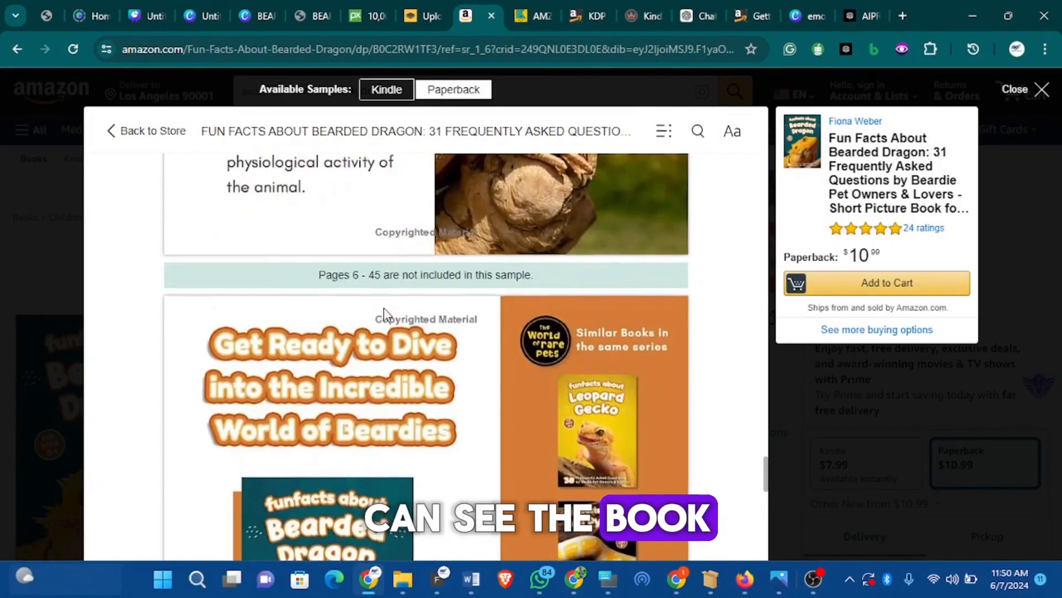
pyautogui.scroll(3, 396, 318)
pyautogui.scroll(-10, 397, 319)
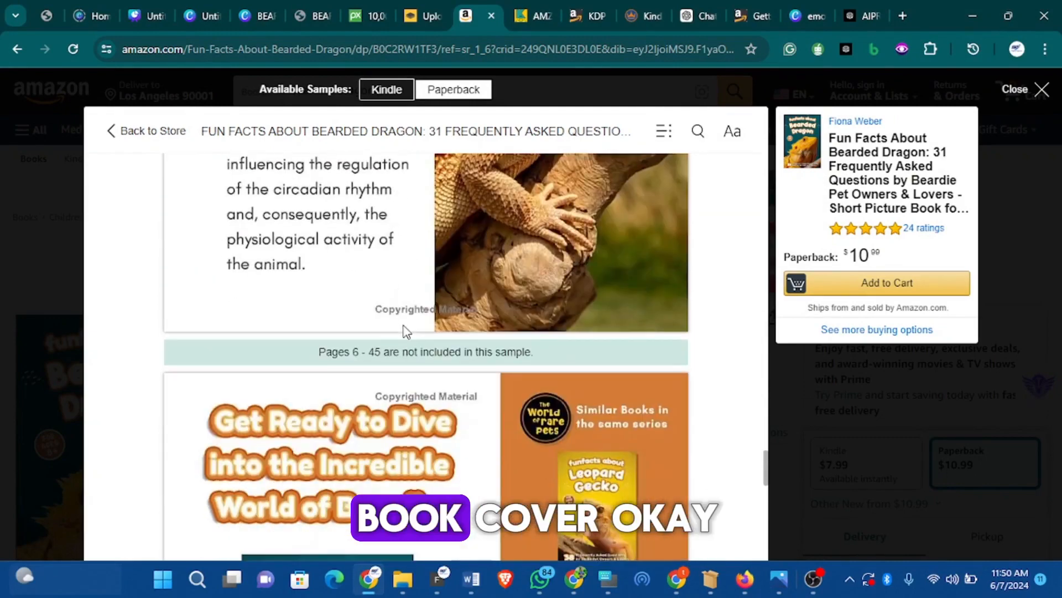
pyautogui.scroll(-5, 405, 357)
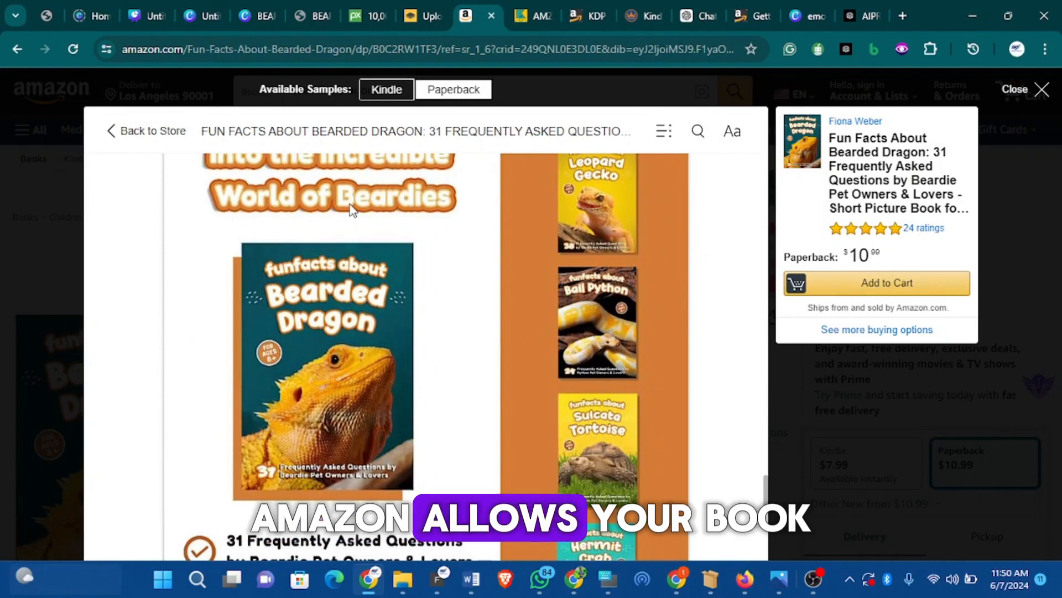
pyautogui.scroll(-5, 359, 213)
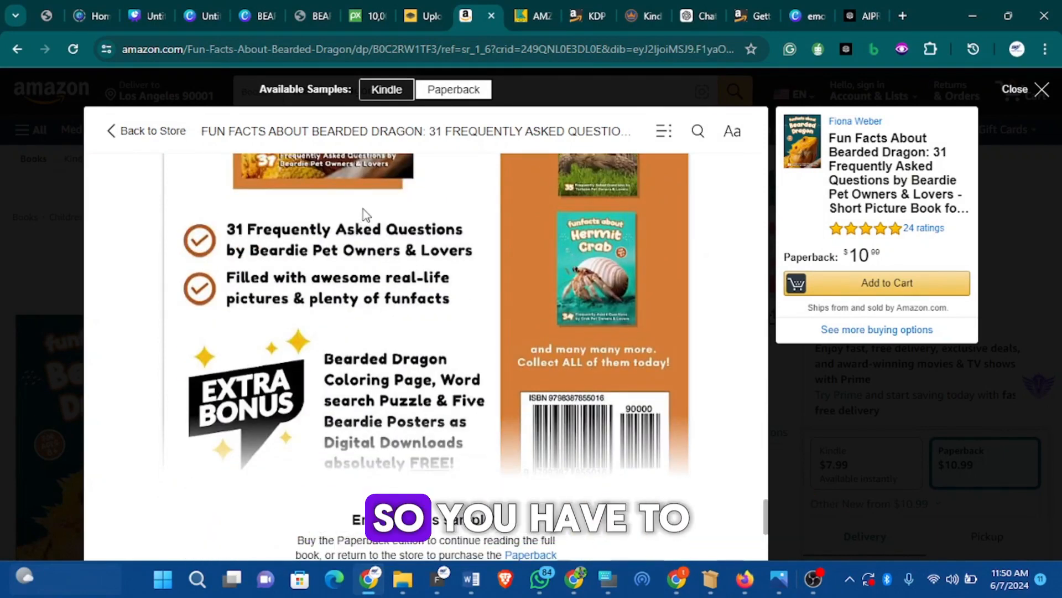
pyautogui.scroll(3, 363, 208)
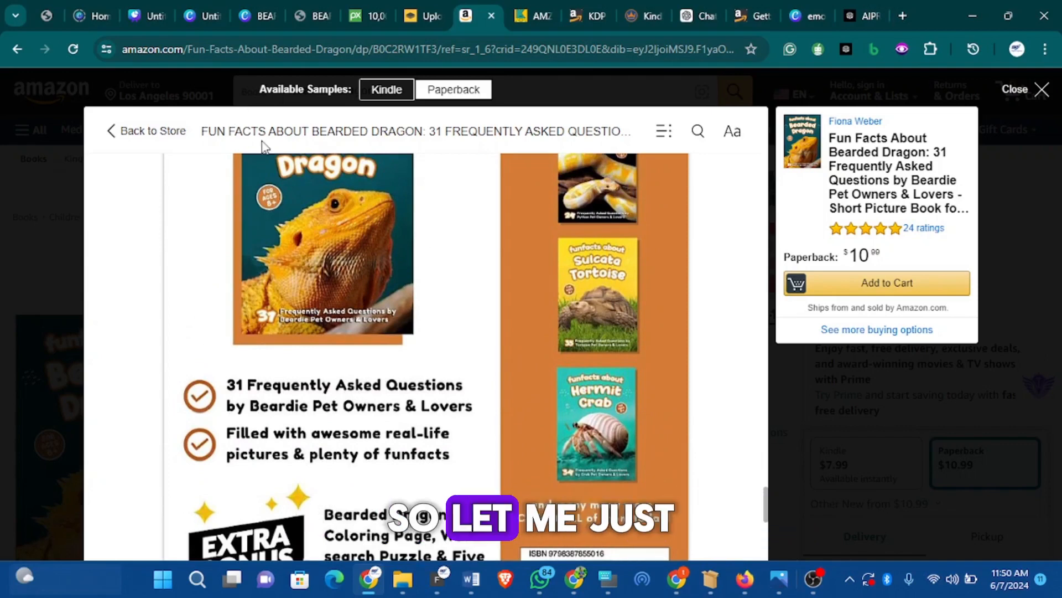
pyautogui.click(804, 12)
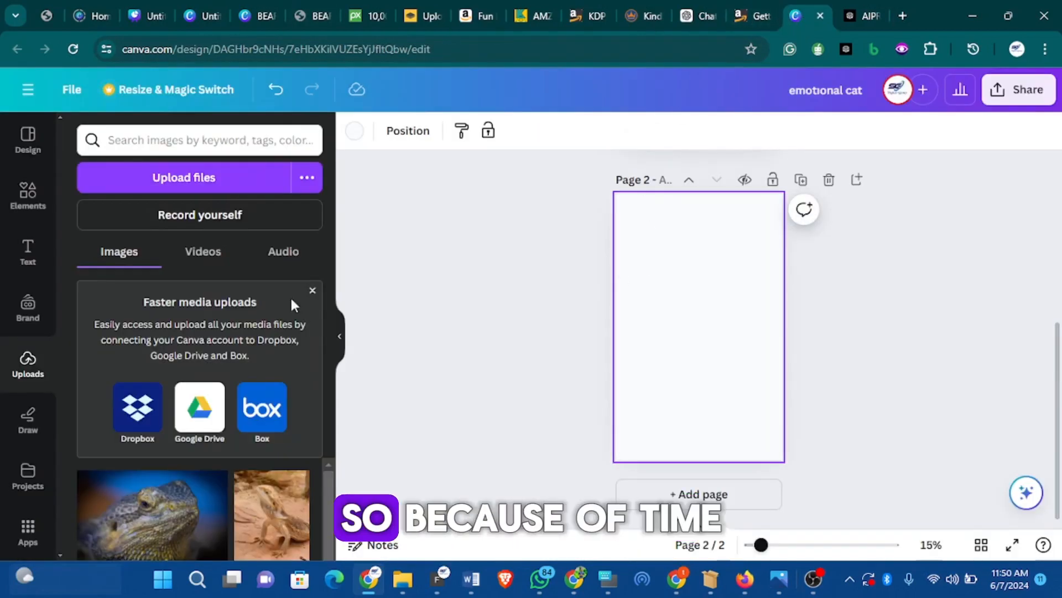
# Search 'BOOK' and apply the Purple and Pink Playful Retro back cover template to page 2
pyautogui.click(224, 139)
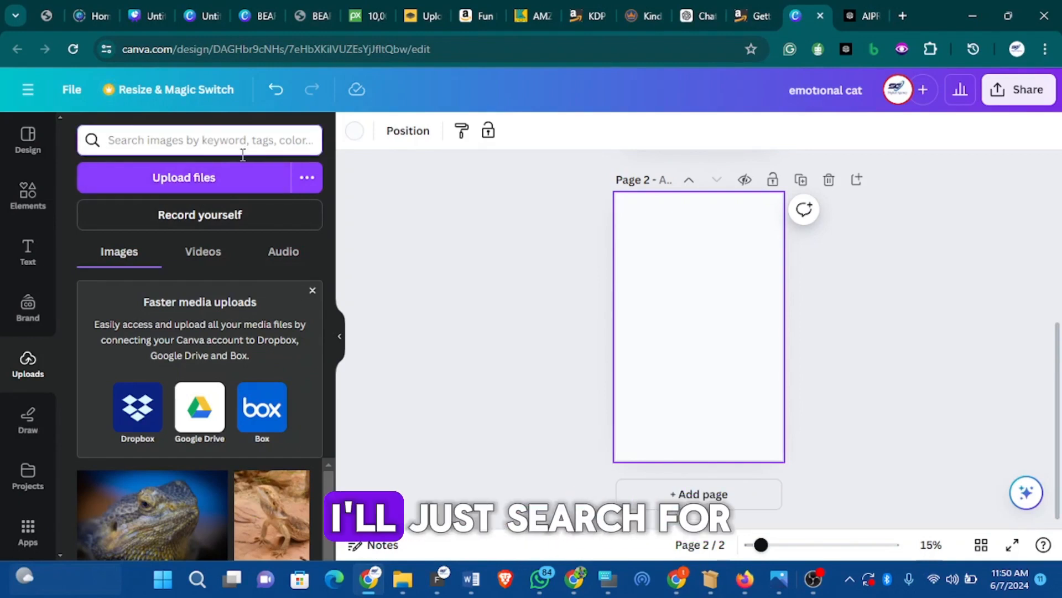
pyautogui.write('BOOK')
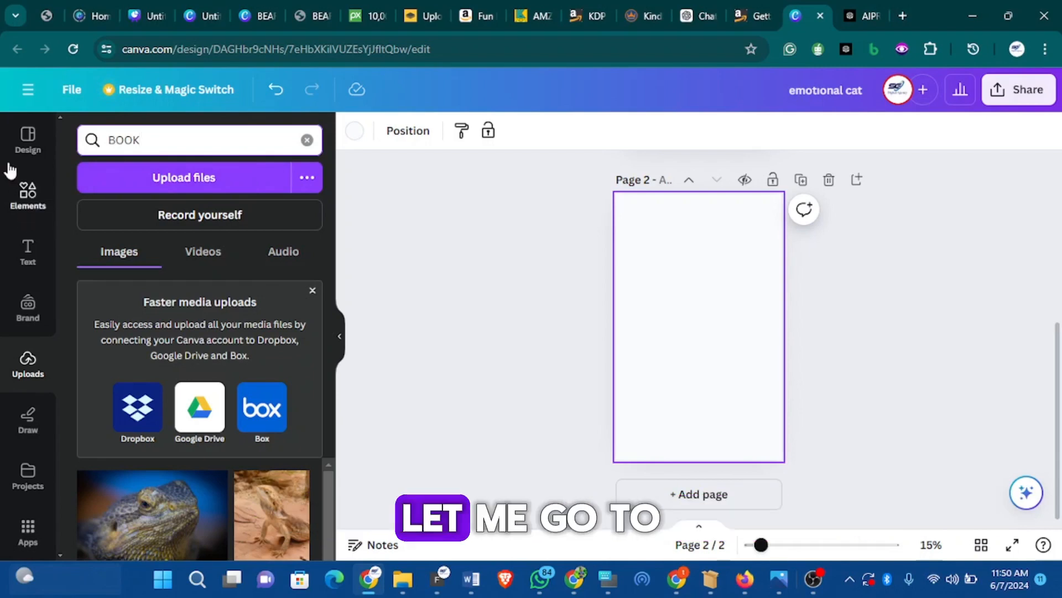
pyautogui.click(27, 138)
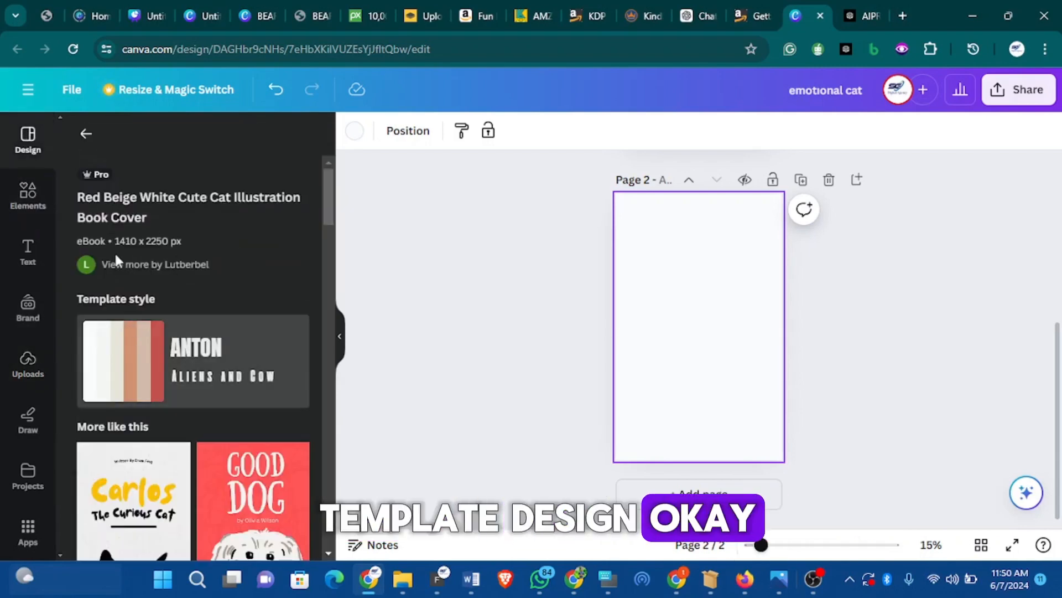
pyautogui.click(86, 134)
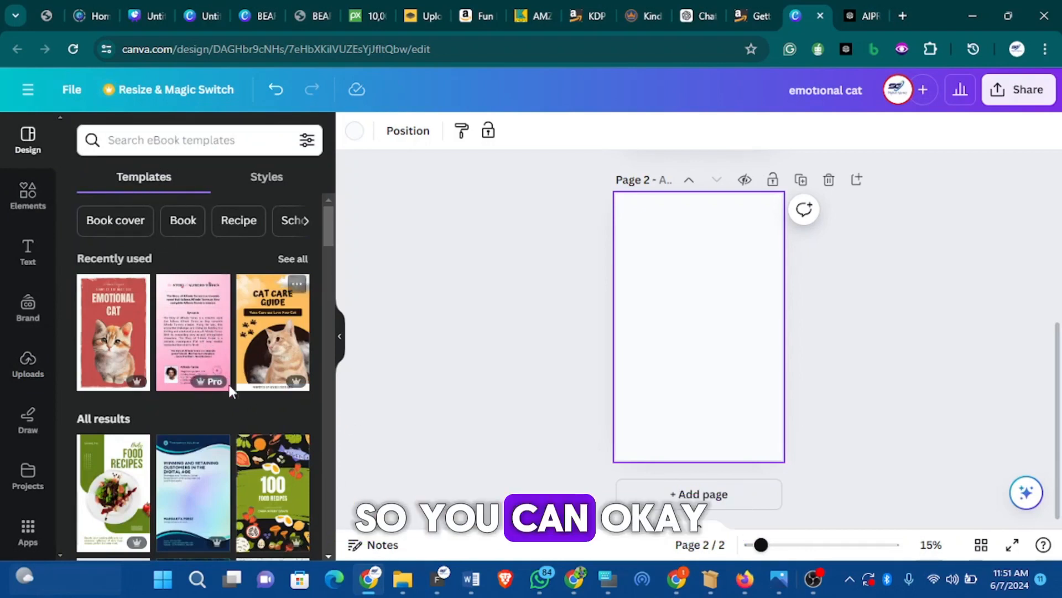
pyautogui.click(208, 343)
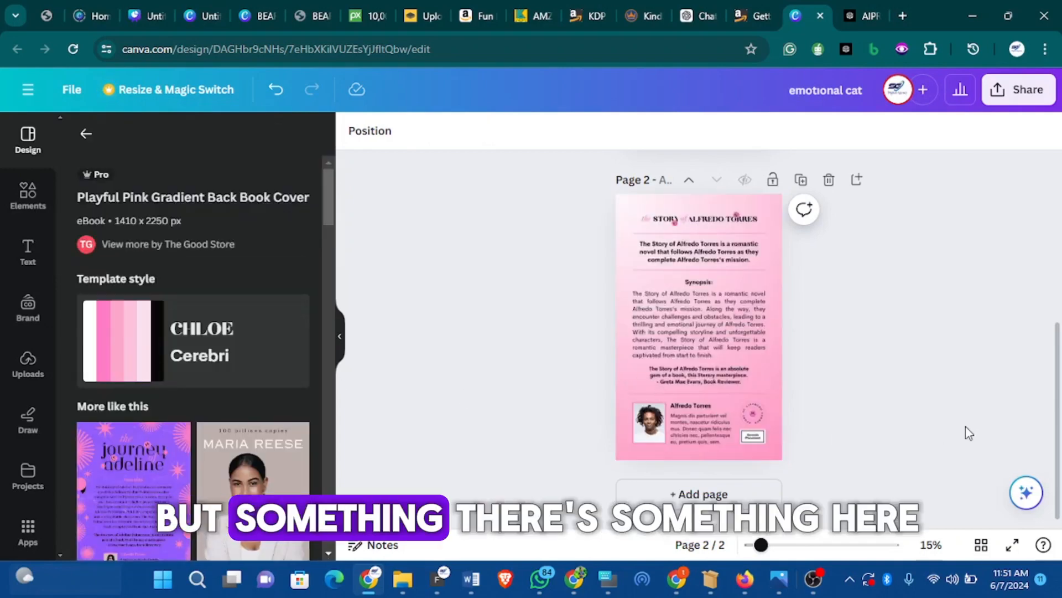
pyautogui.scroll(-5, 220, 457)
pyautogui.scroll(3, 184, 425)
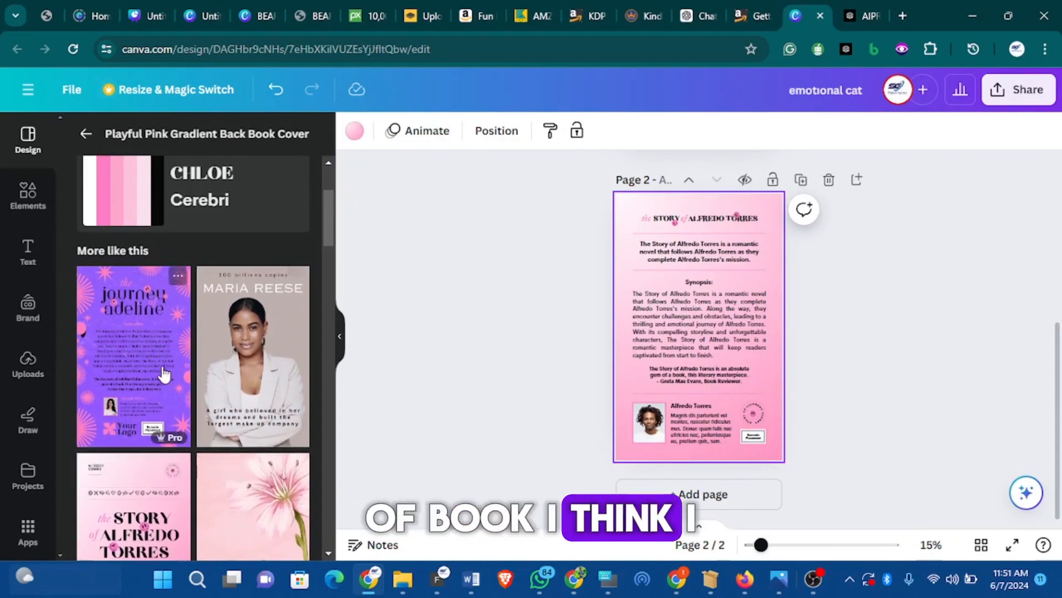
pyautogui.click(162, 373)
pyautogui.scroll(5, 692, 348)
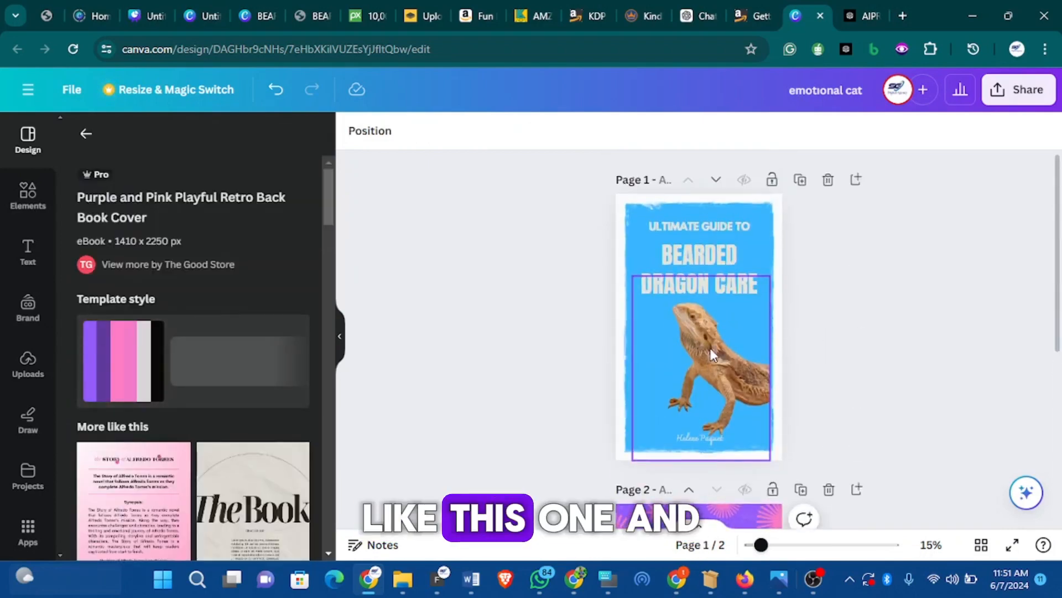
pyautogui.scroll(-4, 712, 349)
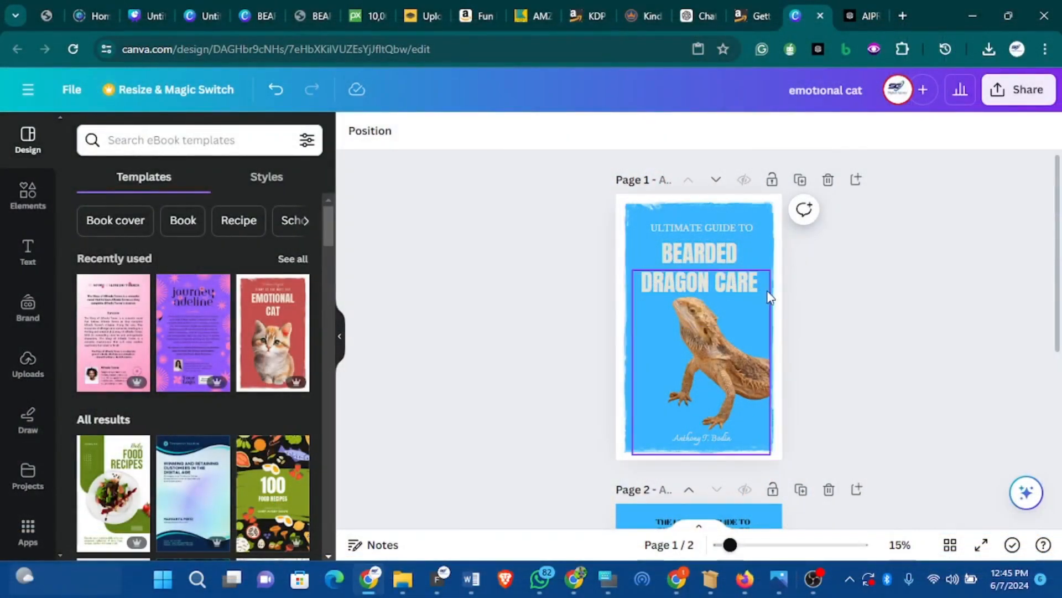
pyautogui.scroll(-5, 796, 360)
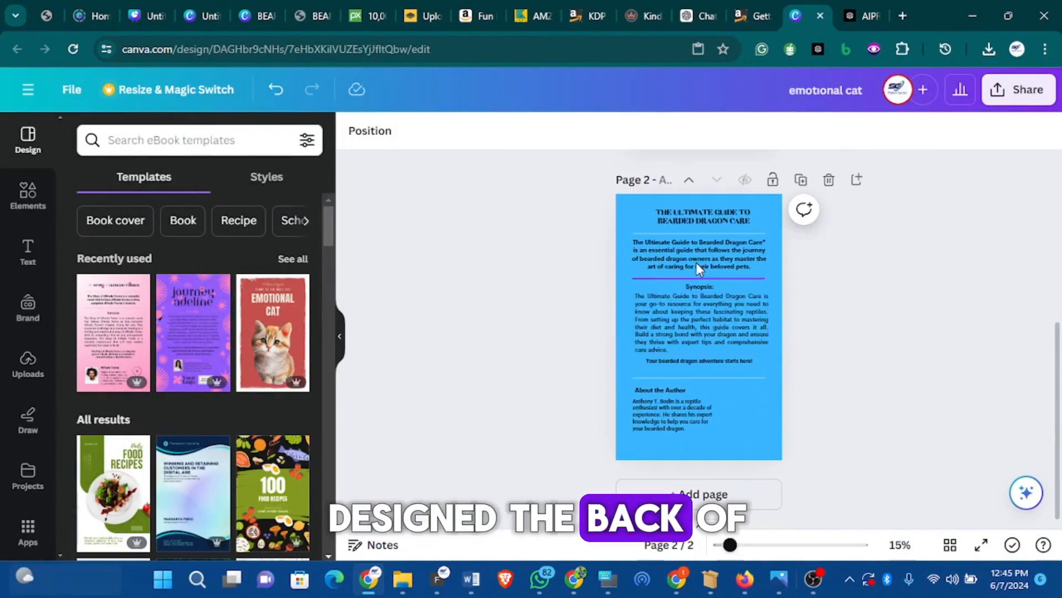
pyautogui.click(128, 331)
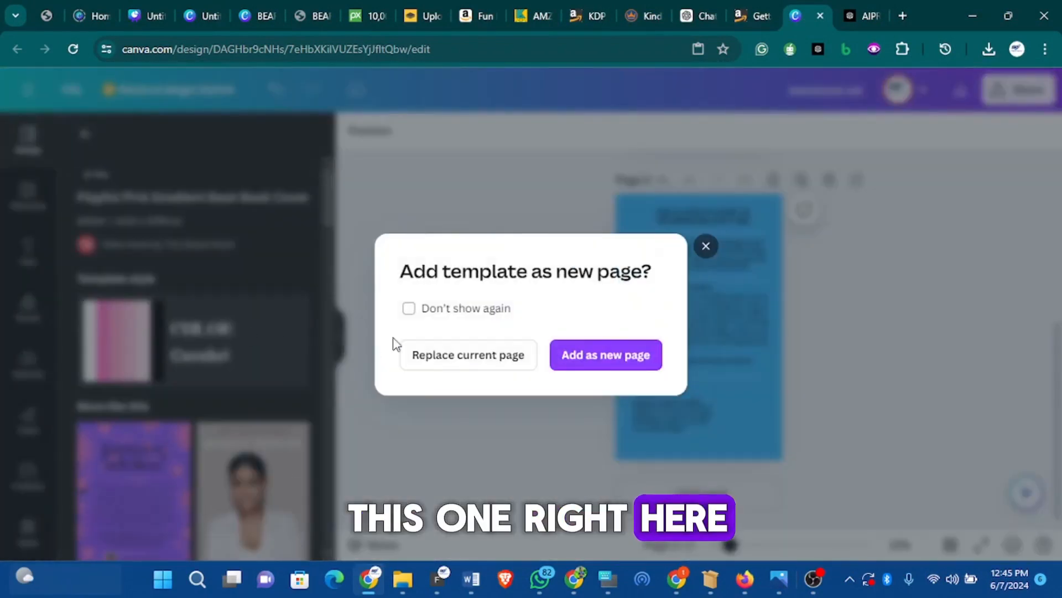
pyautogui.click(702, 250)
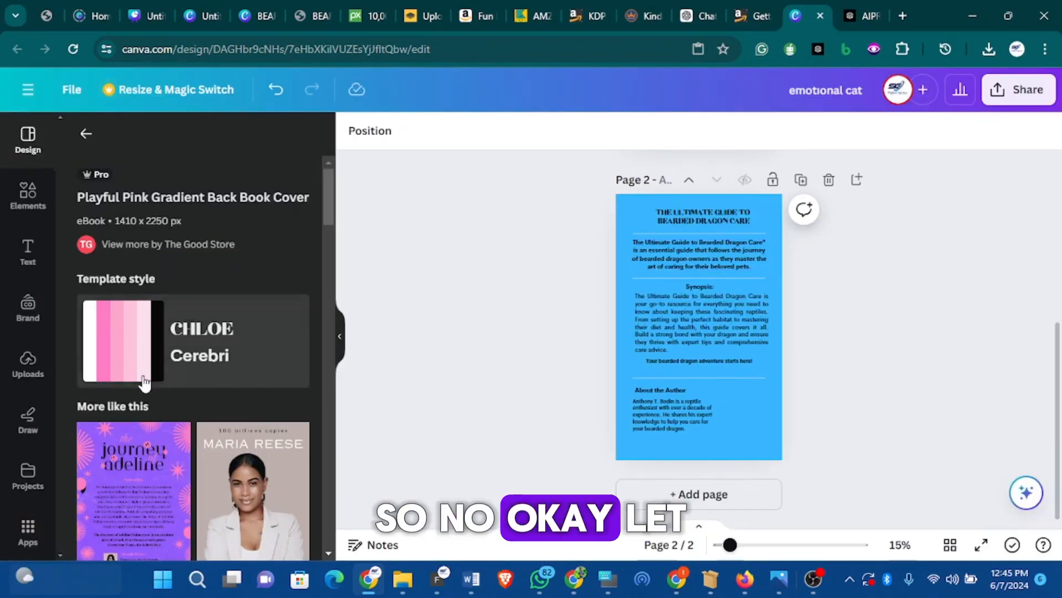
pyautogui.scroll(5, 686, 382)
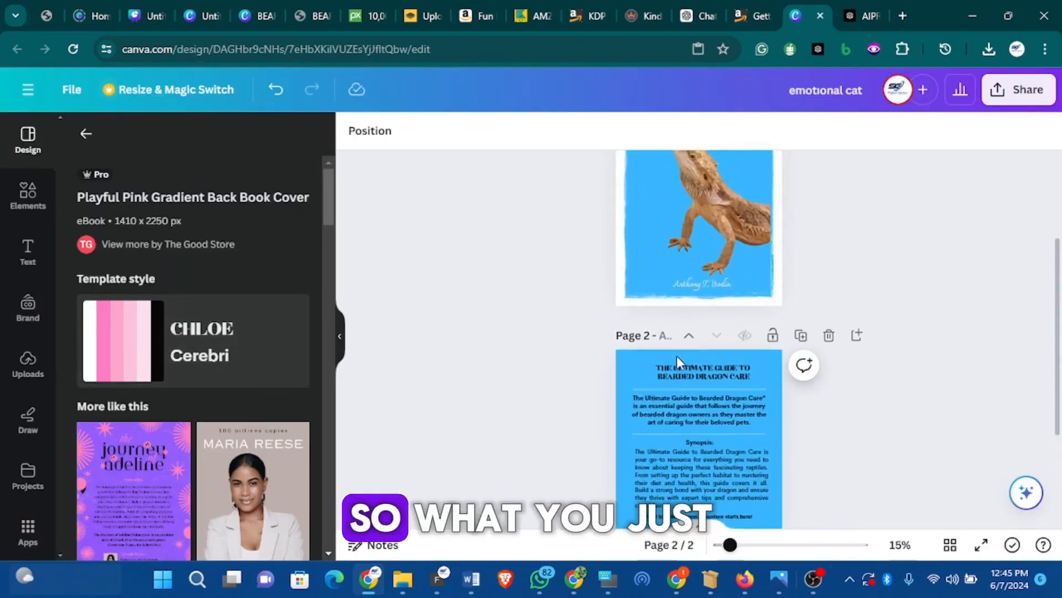
pyautogui.click(86, 133)
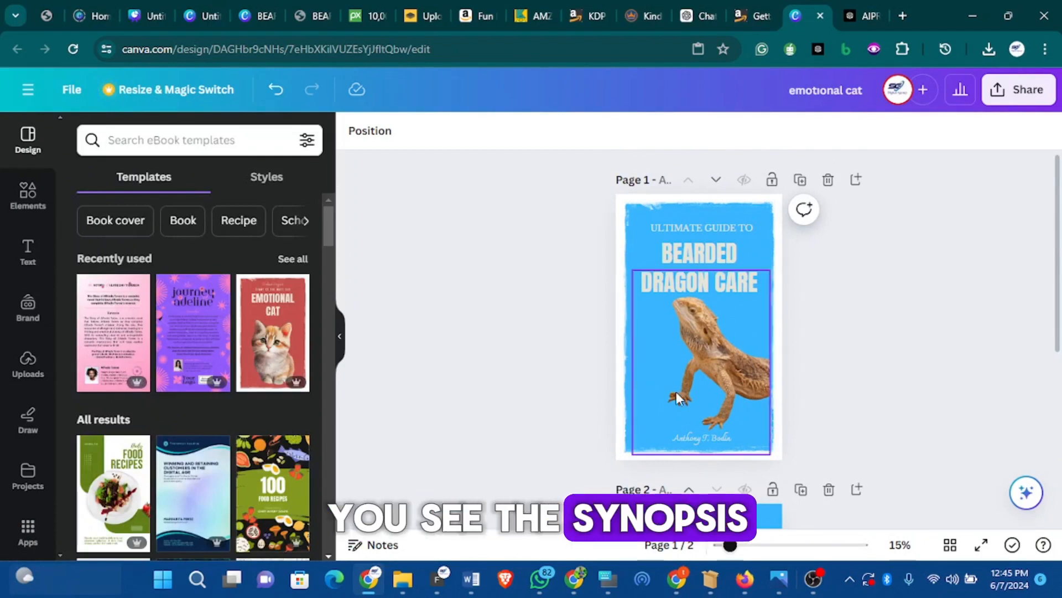
pyautogui.scroll(-4, 675, 383)
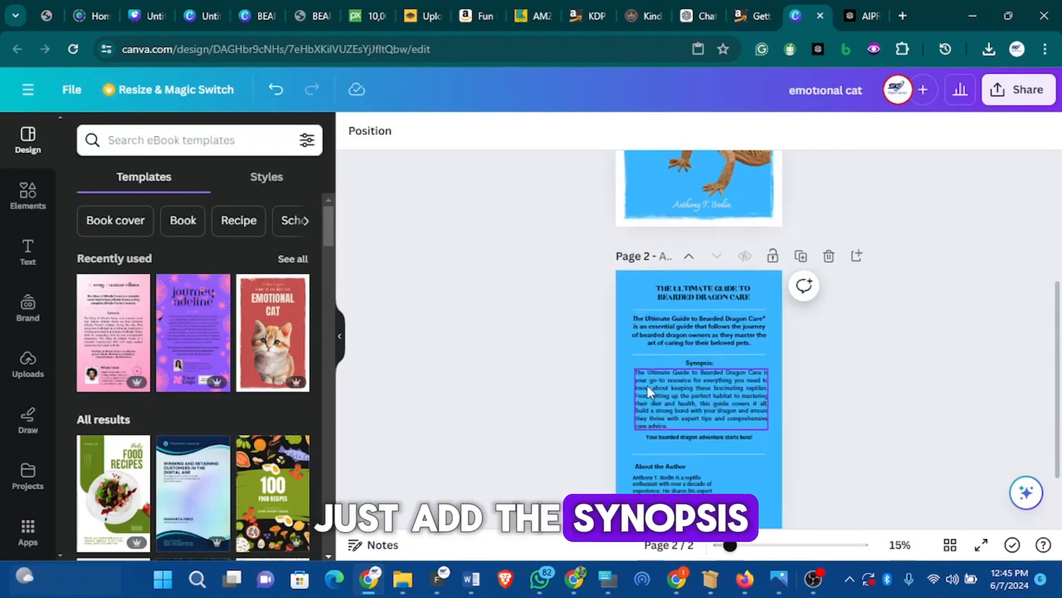
pyautogui.scroll(-2, 686, 459)
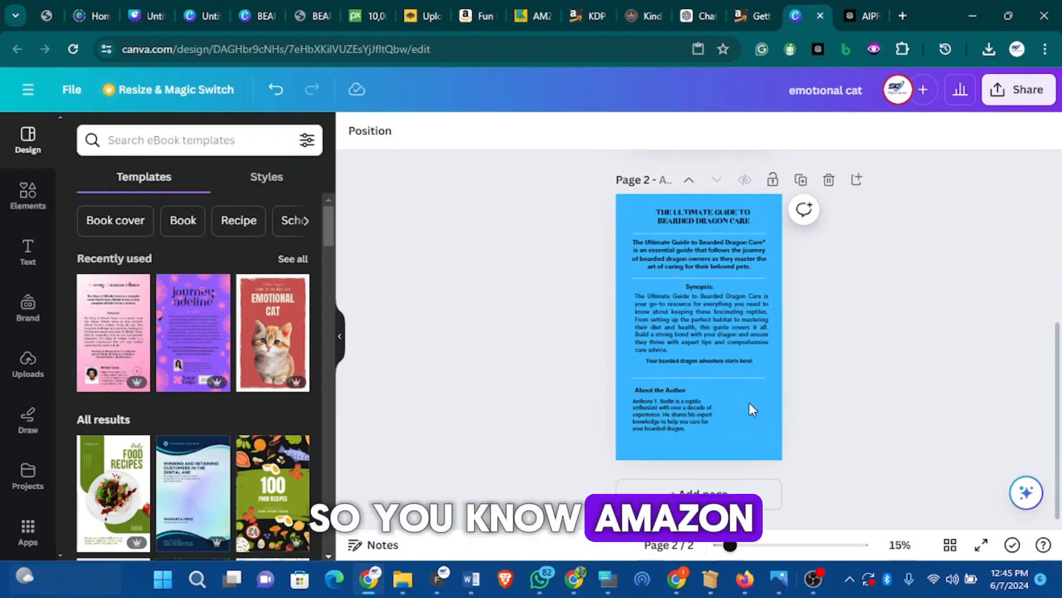
pyautogui.scroll(5, 744, 392)
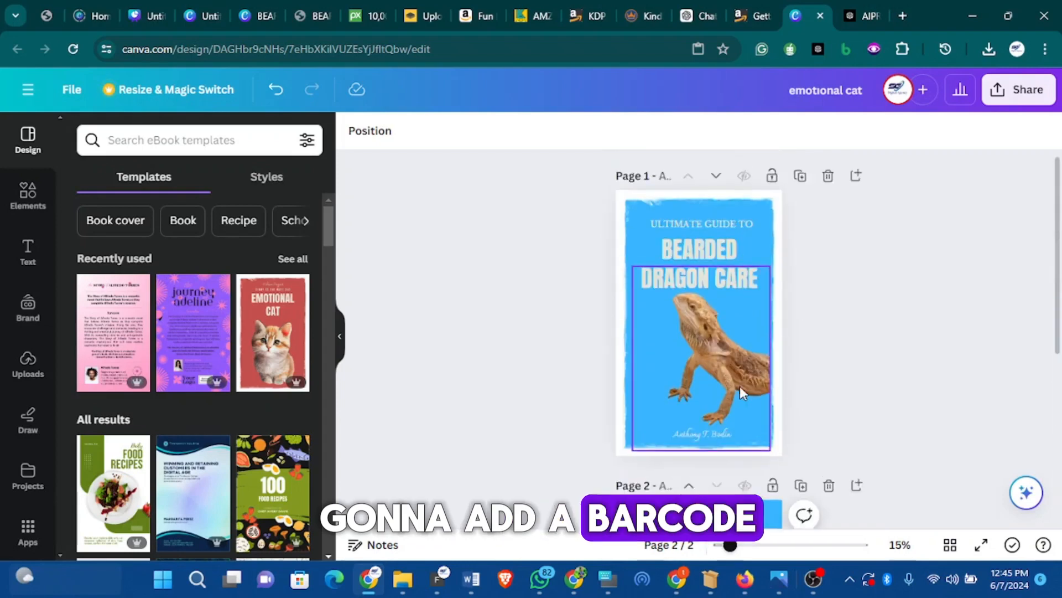
pyautogui.scroll(-3, 745, 399)
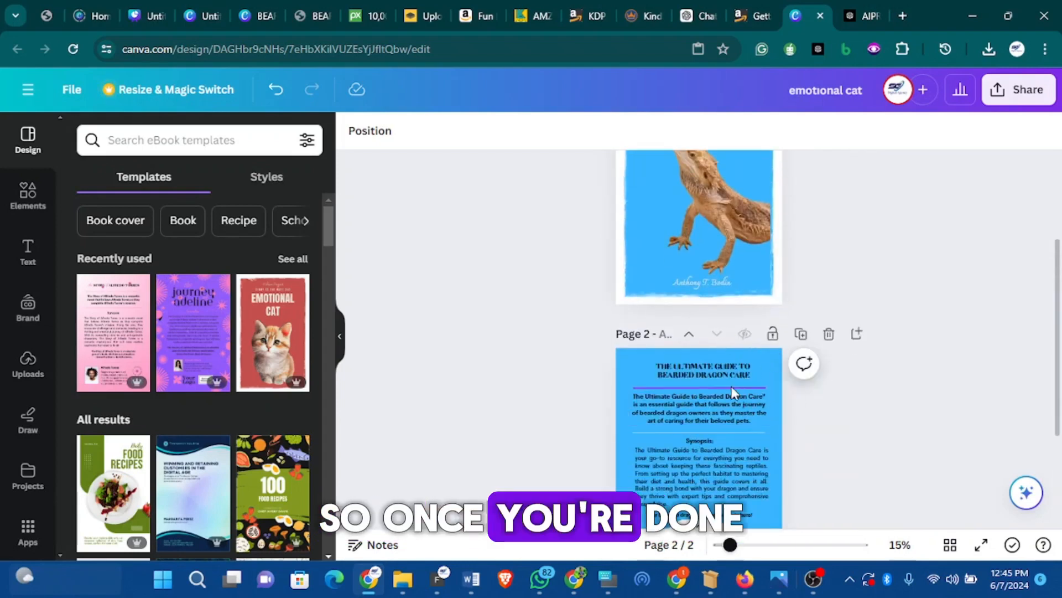
pyautogui.scroll(-3, 735, 467)
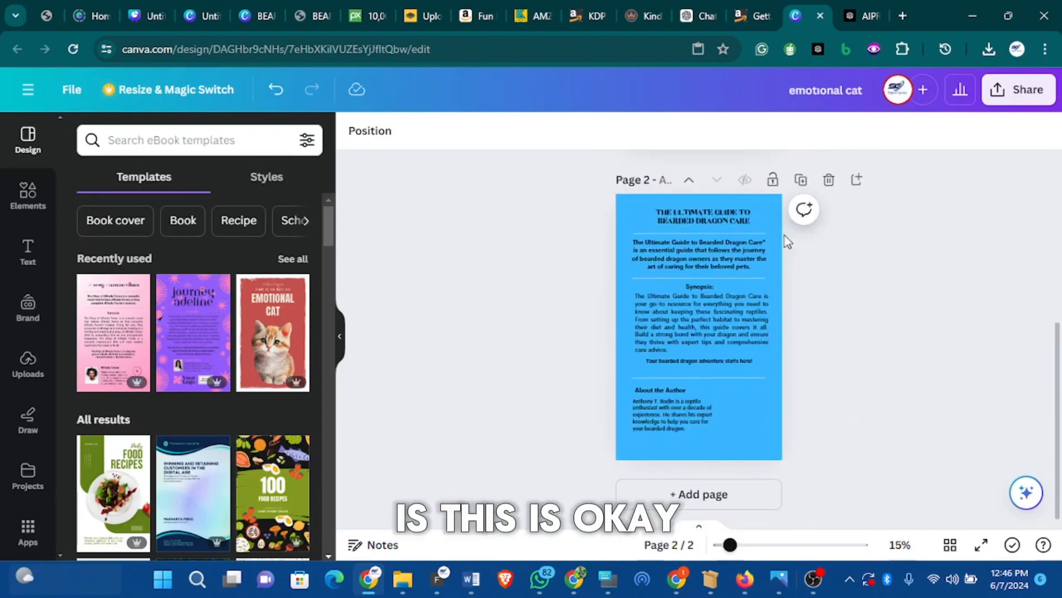
pyautogui.scroll(5, 829, 349)
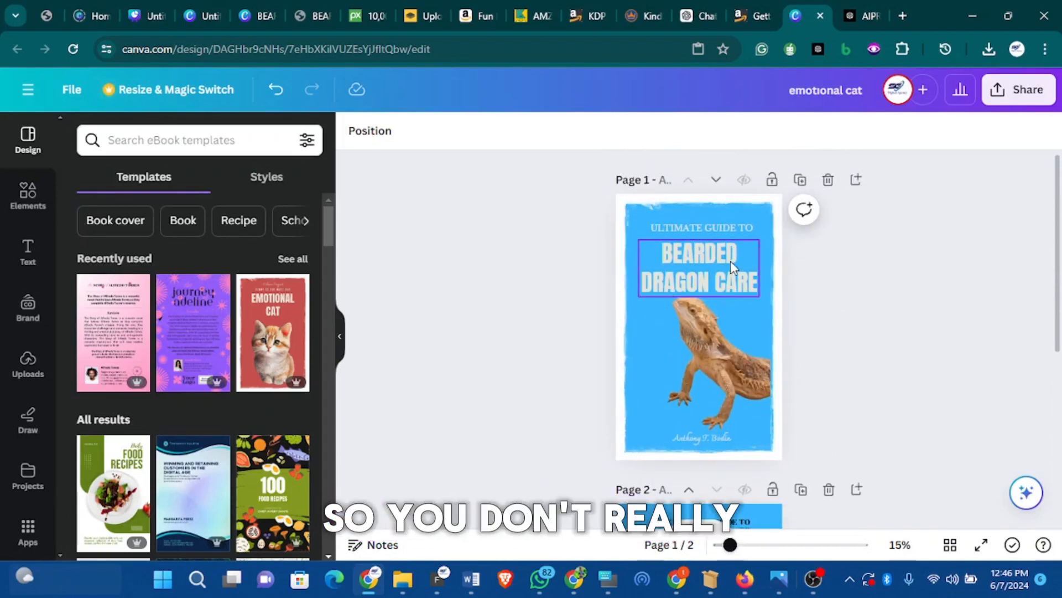
pyautogui.scroll(-3, 745, 370)
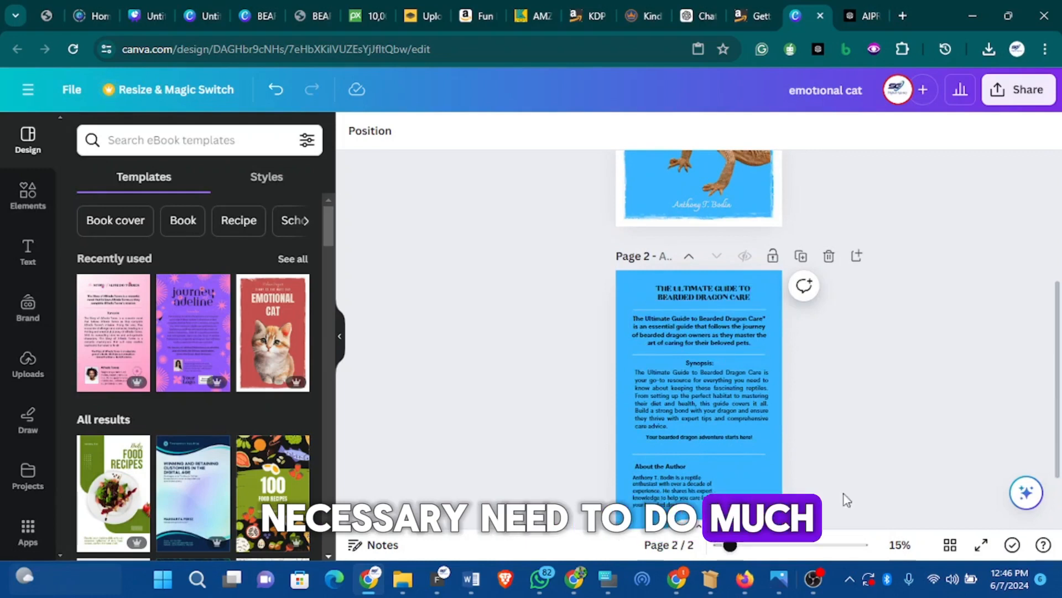
# Select the synopsis back-cover page and review its colour options without changing them
pyautogui.click(776, 489)
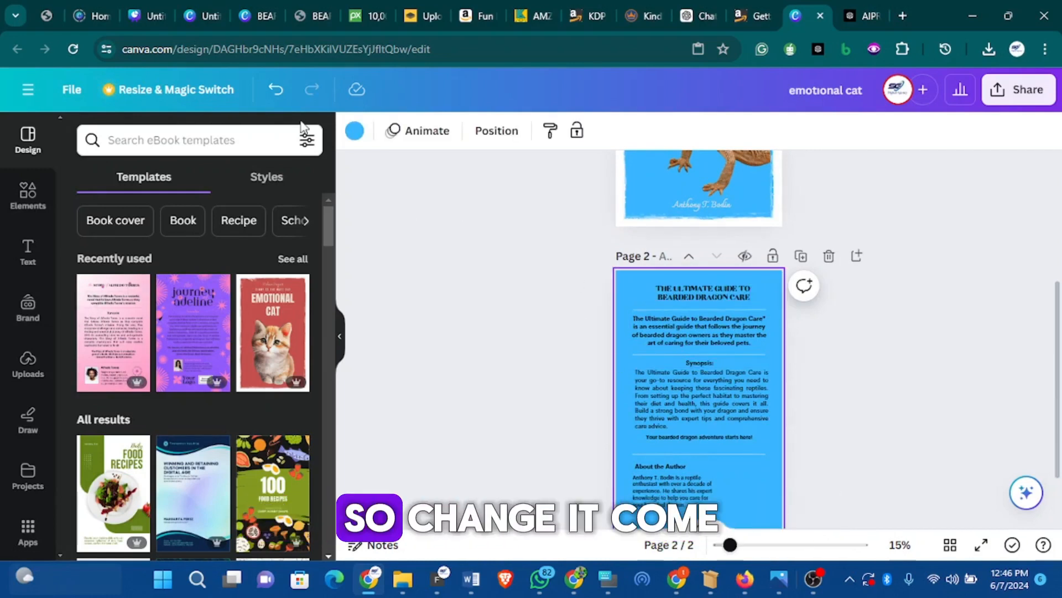
pyautogui.click(354, 132)
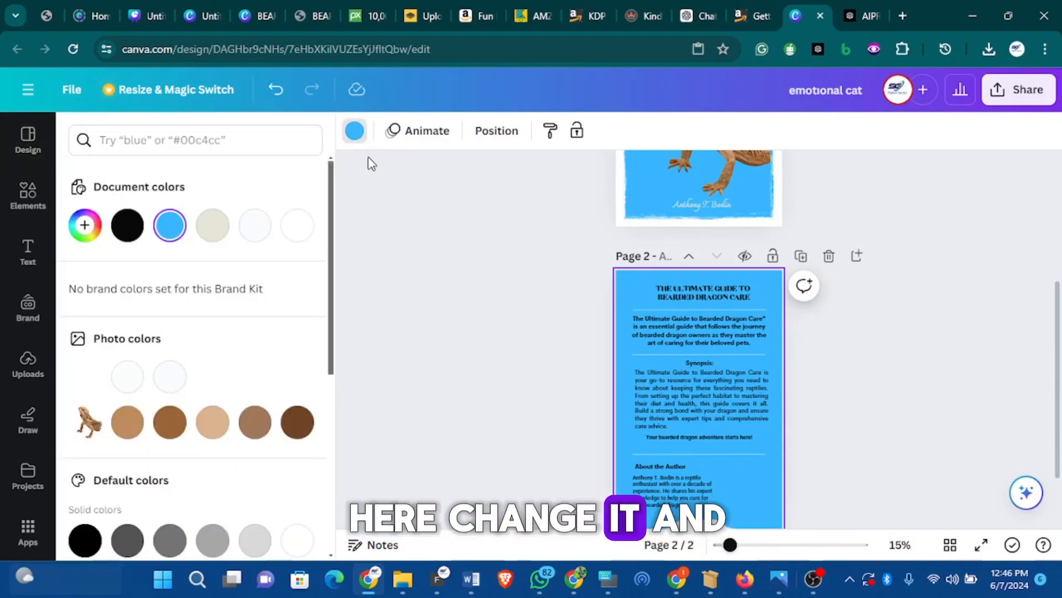
pyautogui.click(591, 358)
pyautogui.scroll(3, 783, 327)
pyautogui.scroll(-1, 788, 376)
# Download all 2 pages as JPG images, saved as emotional cat.zip
pyautogui.click(1021, 90)
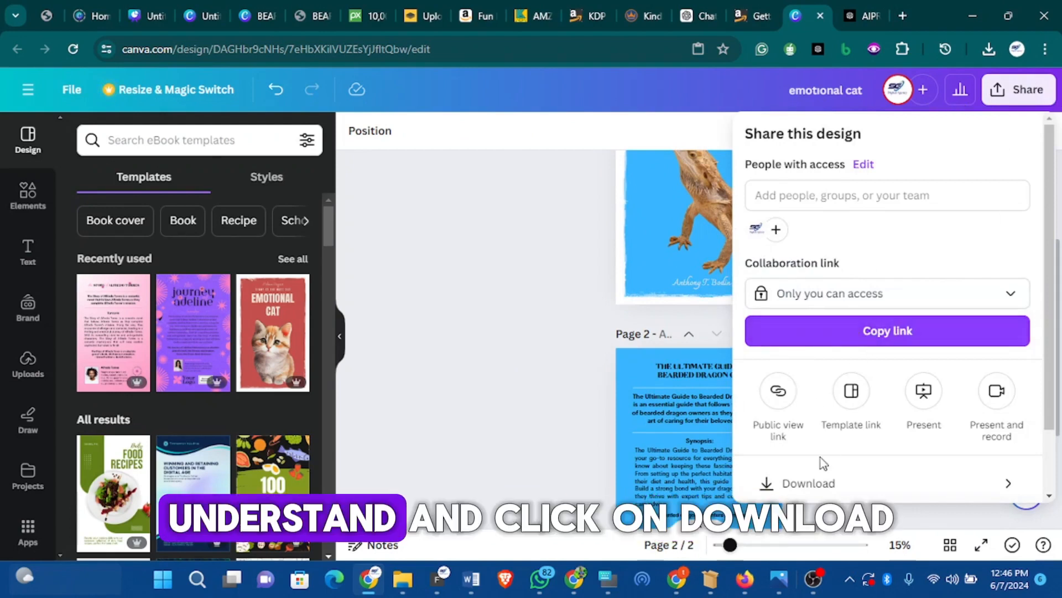
pyautogui.click(825, 479)
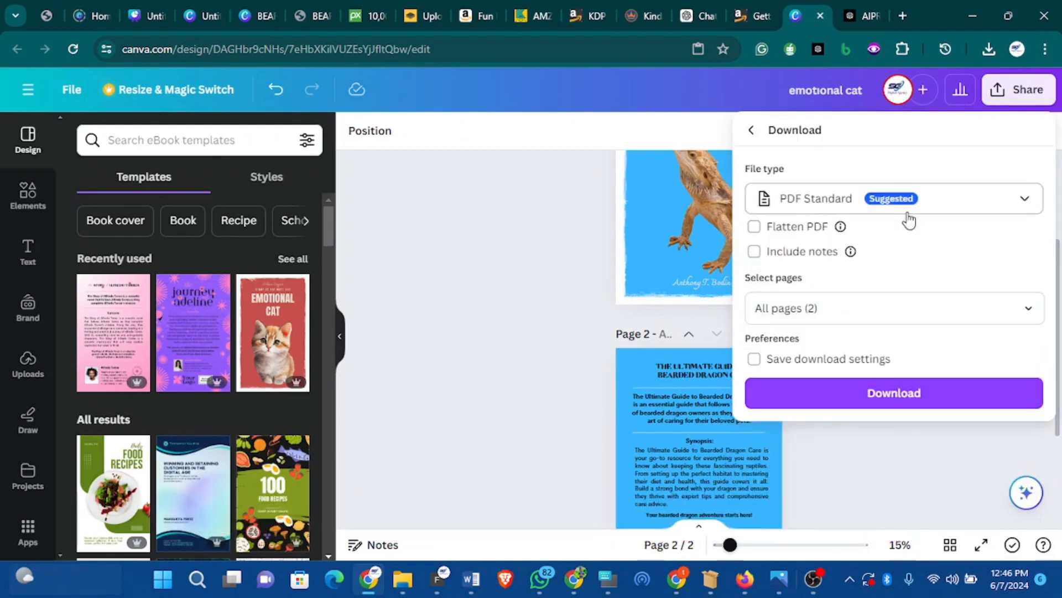
pyautogui.click(939, 203)
pyautogui.click(855, 258)
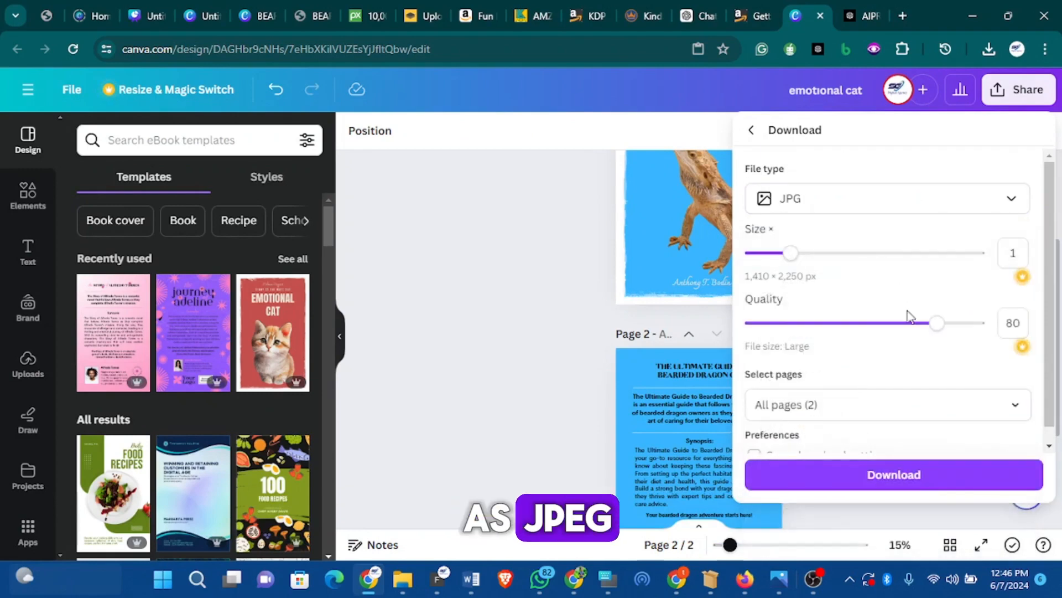
pyautogui.click(872, 479)
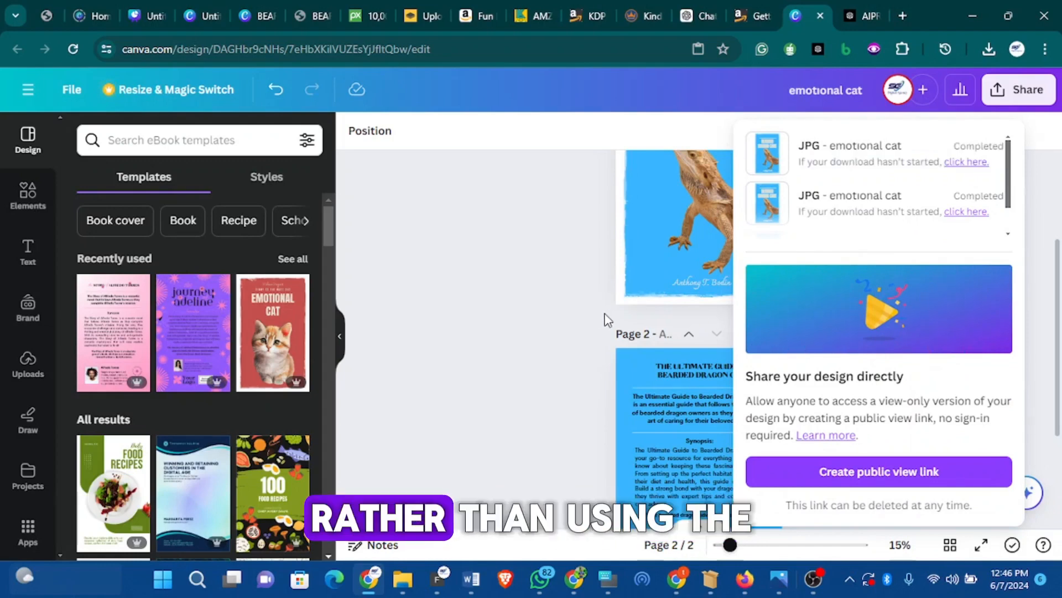
pyautogui.scroll(3, 638, 287)
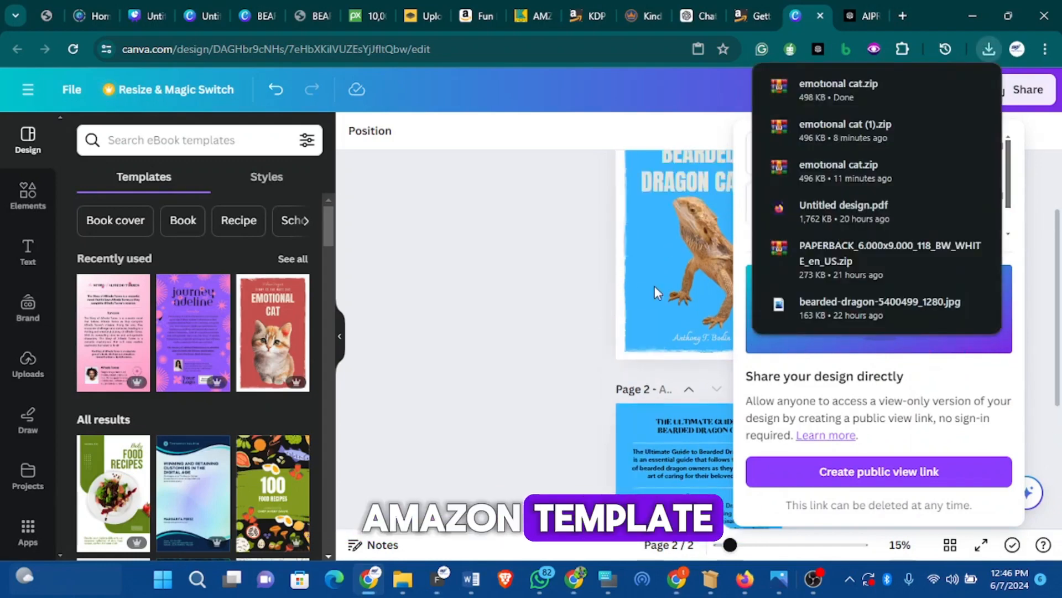
# Extract the downloaded 'emotional cat' zip archive into its own folder
pyautogui.click(947, 87)
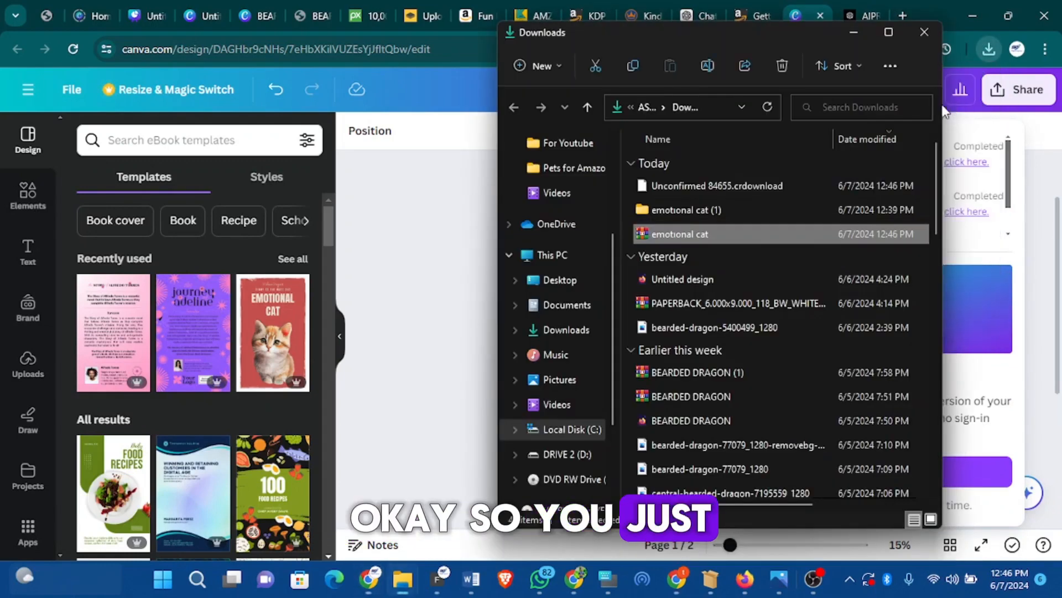
pyautogui.rightClick(715, 237)
pyautogui.click(790, 331)
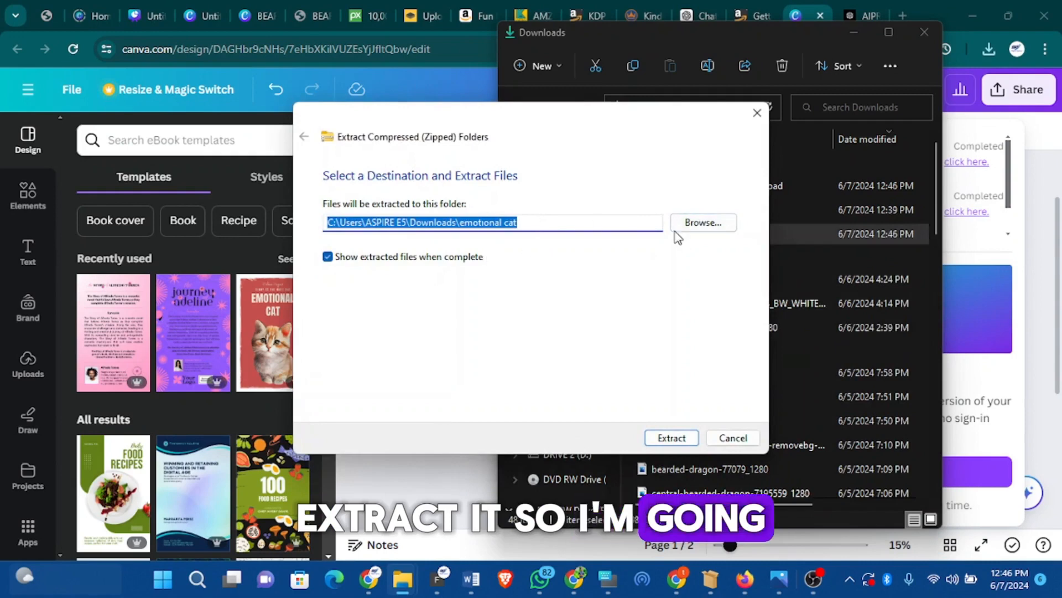
pyautogui.click(671, 439)
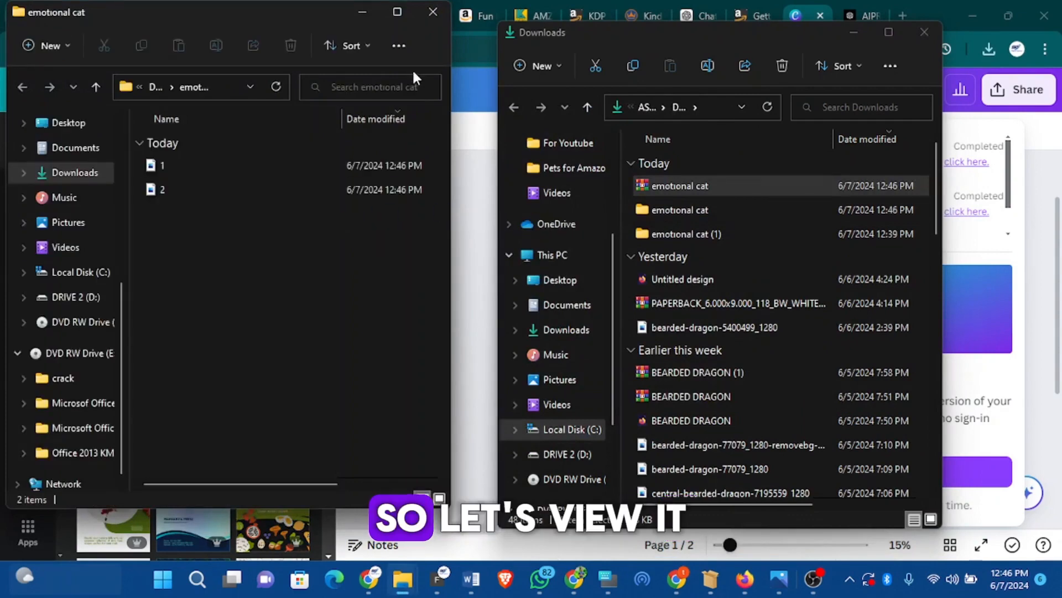
# View the front cover 1.jpg in Photos, then move on to the back cover 2.jpg
pyautogui.click(336, 165)
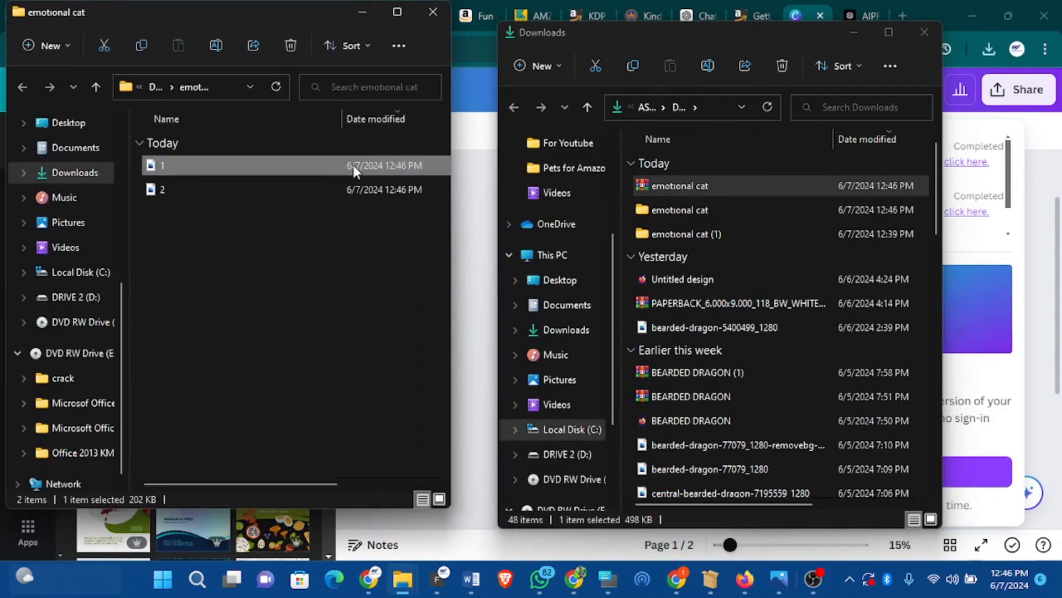
pyautogui.press('Return')
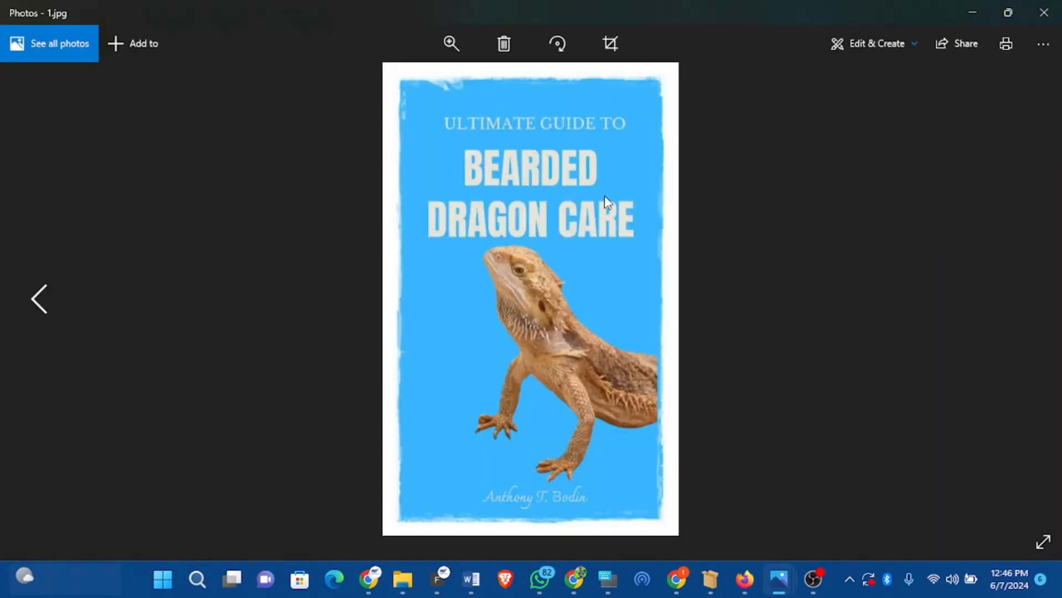
pyautogui.click(39, 308)
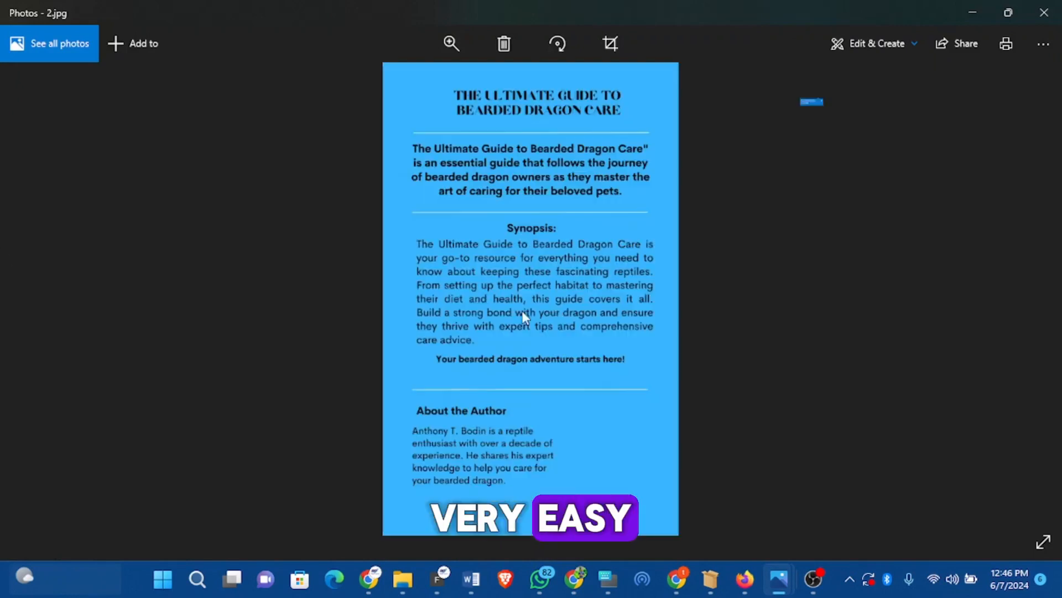